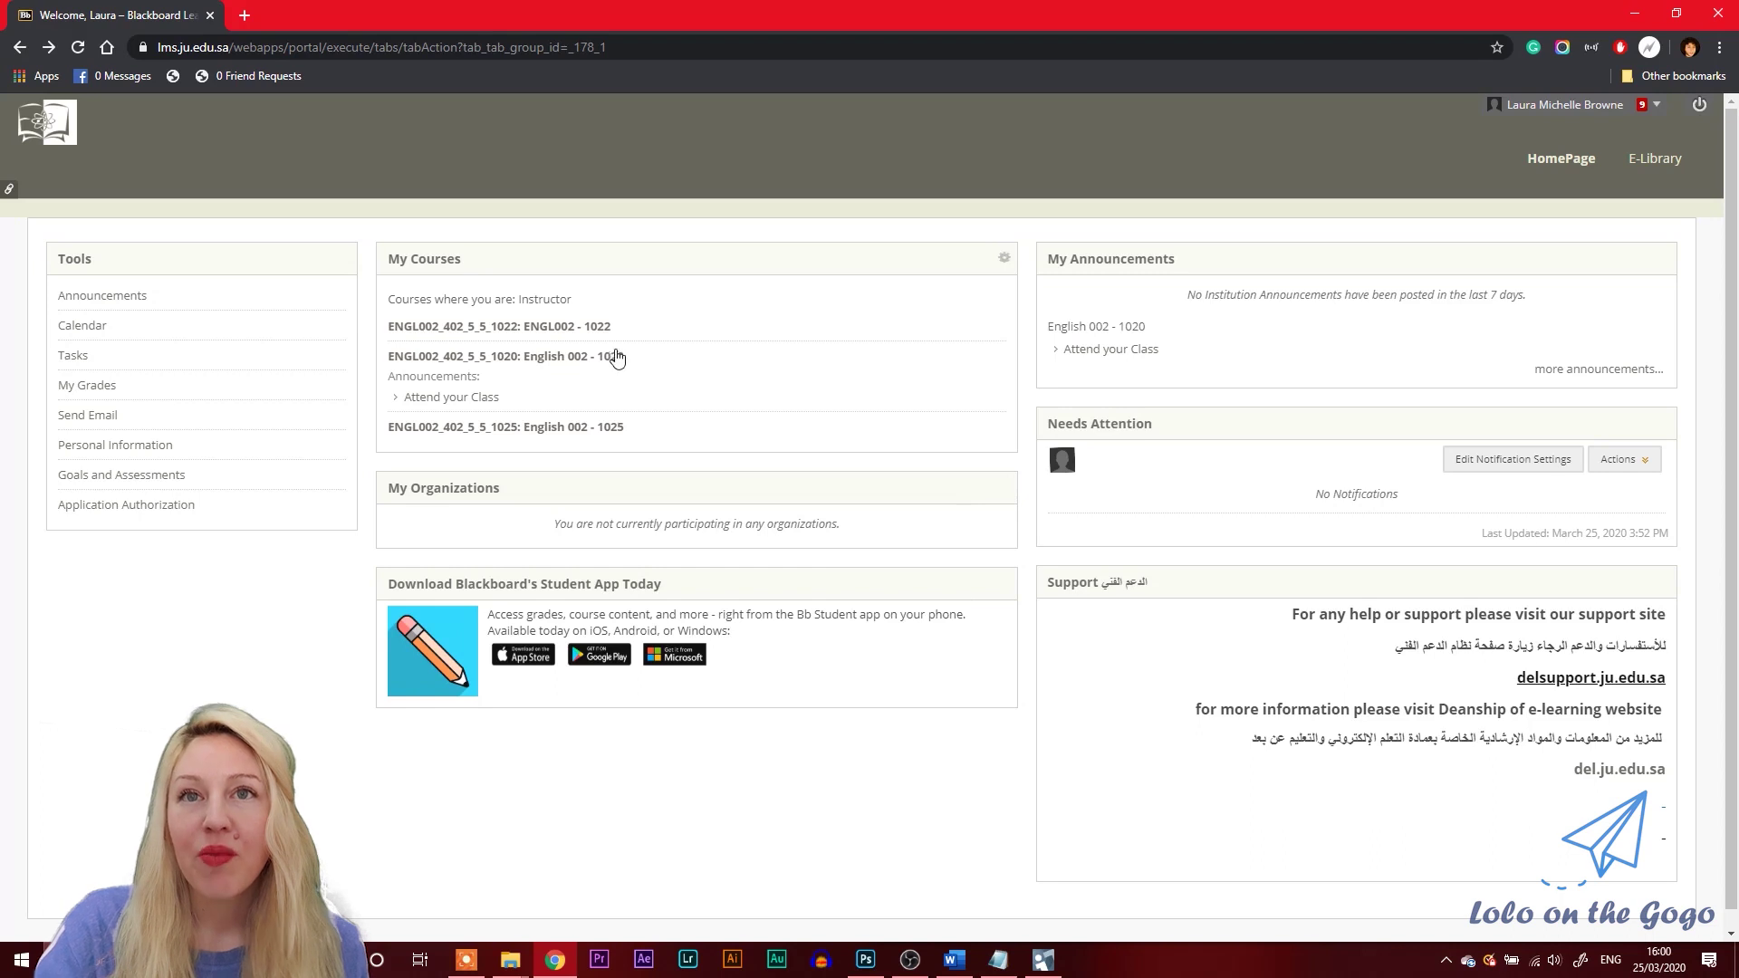
# - Open the English 002 - 1025 course and go to Control Panel > Customization > Properties
pyautogui.click(614, 434)
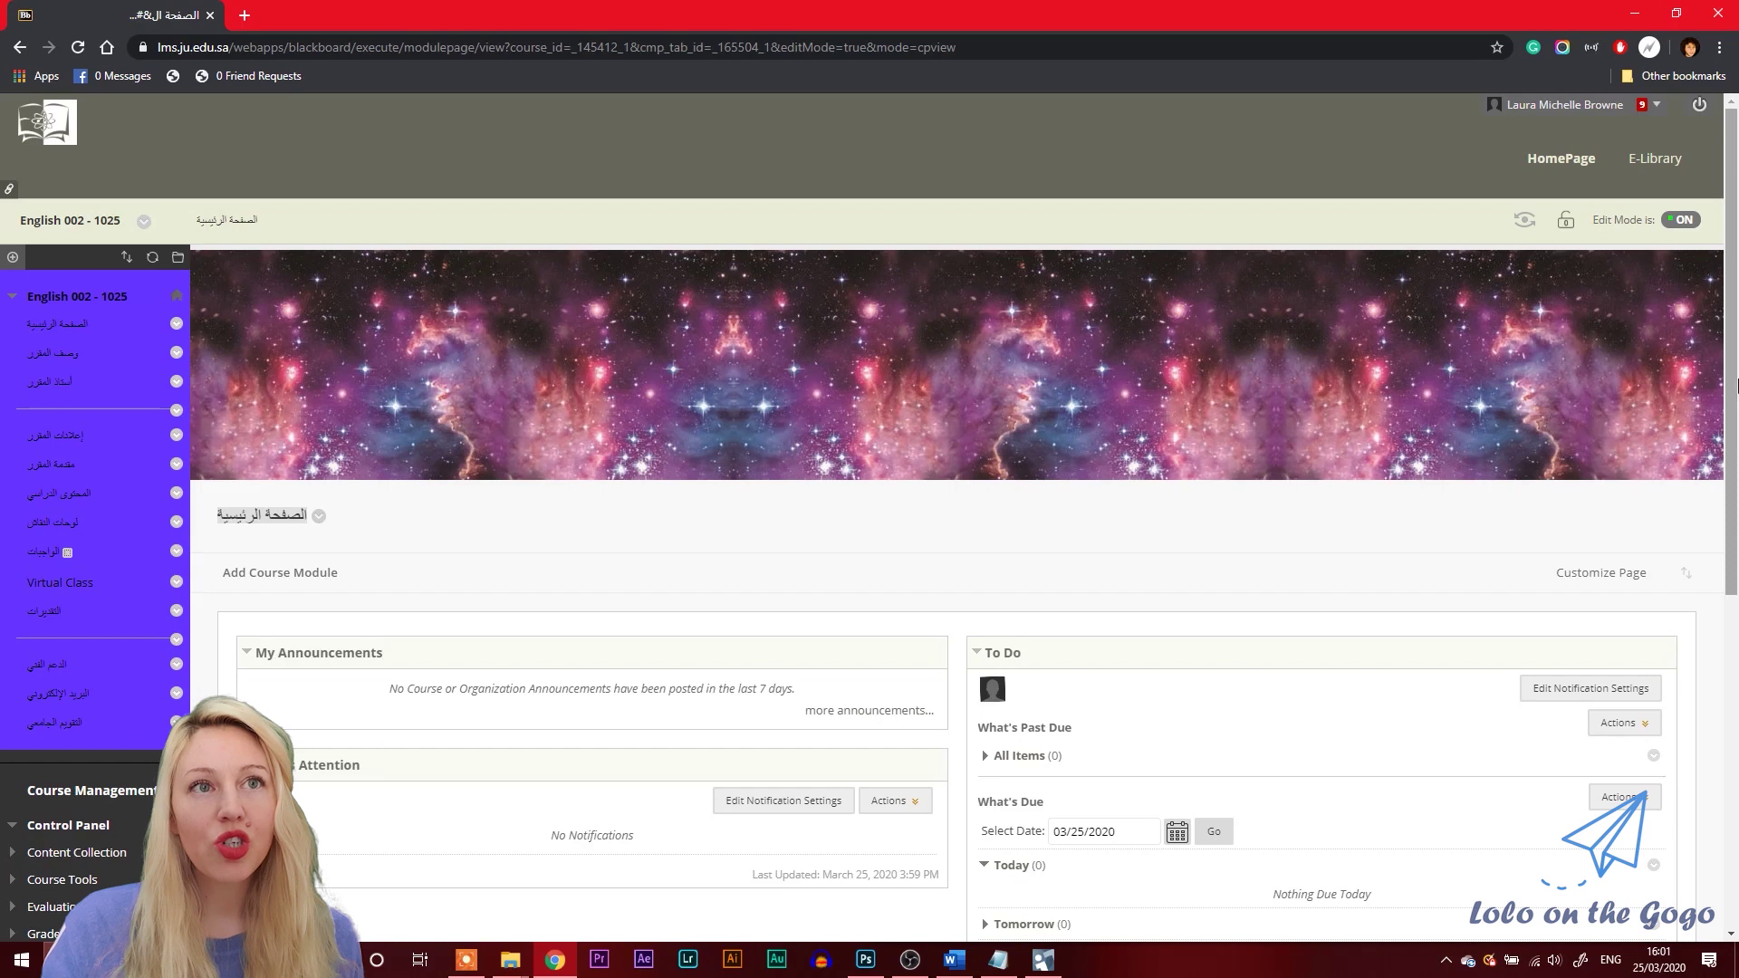
pyautogui.moveTo(1730, 352); pyautogui.dragTo(1736, 582)
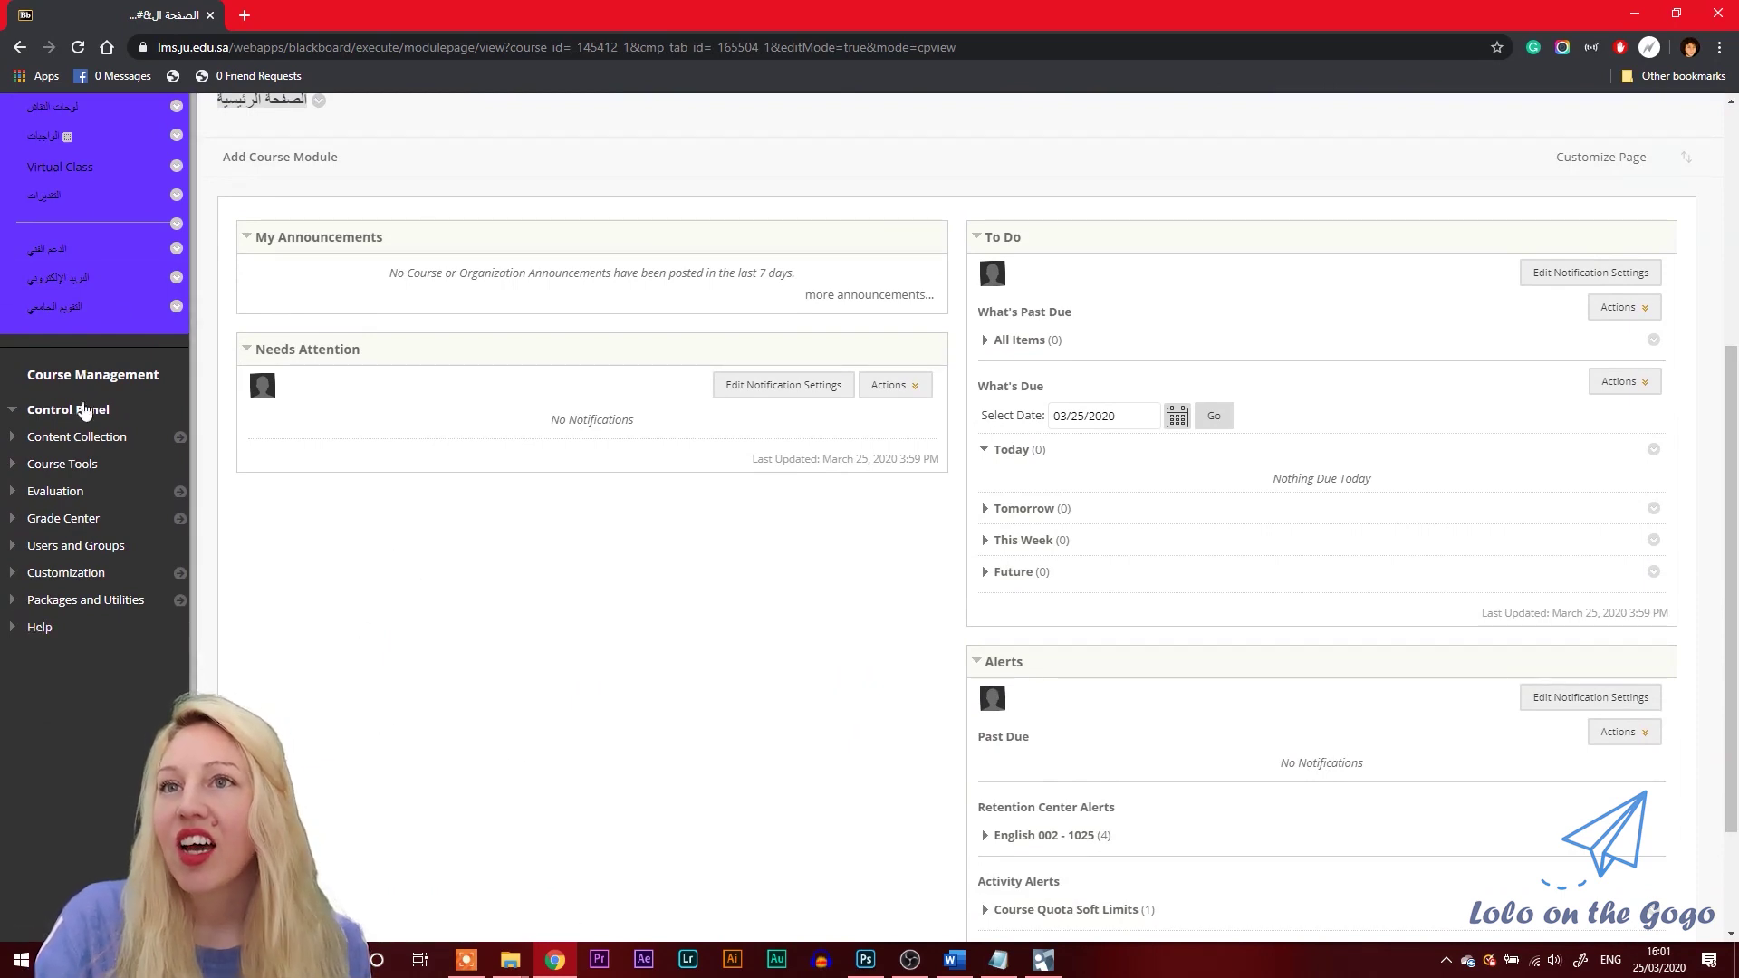
pyautogui.click(102, 576)
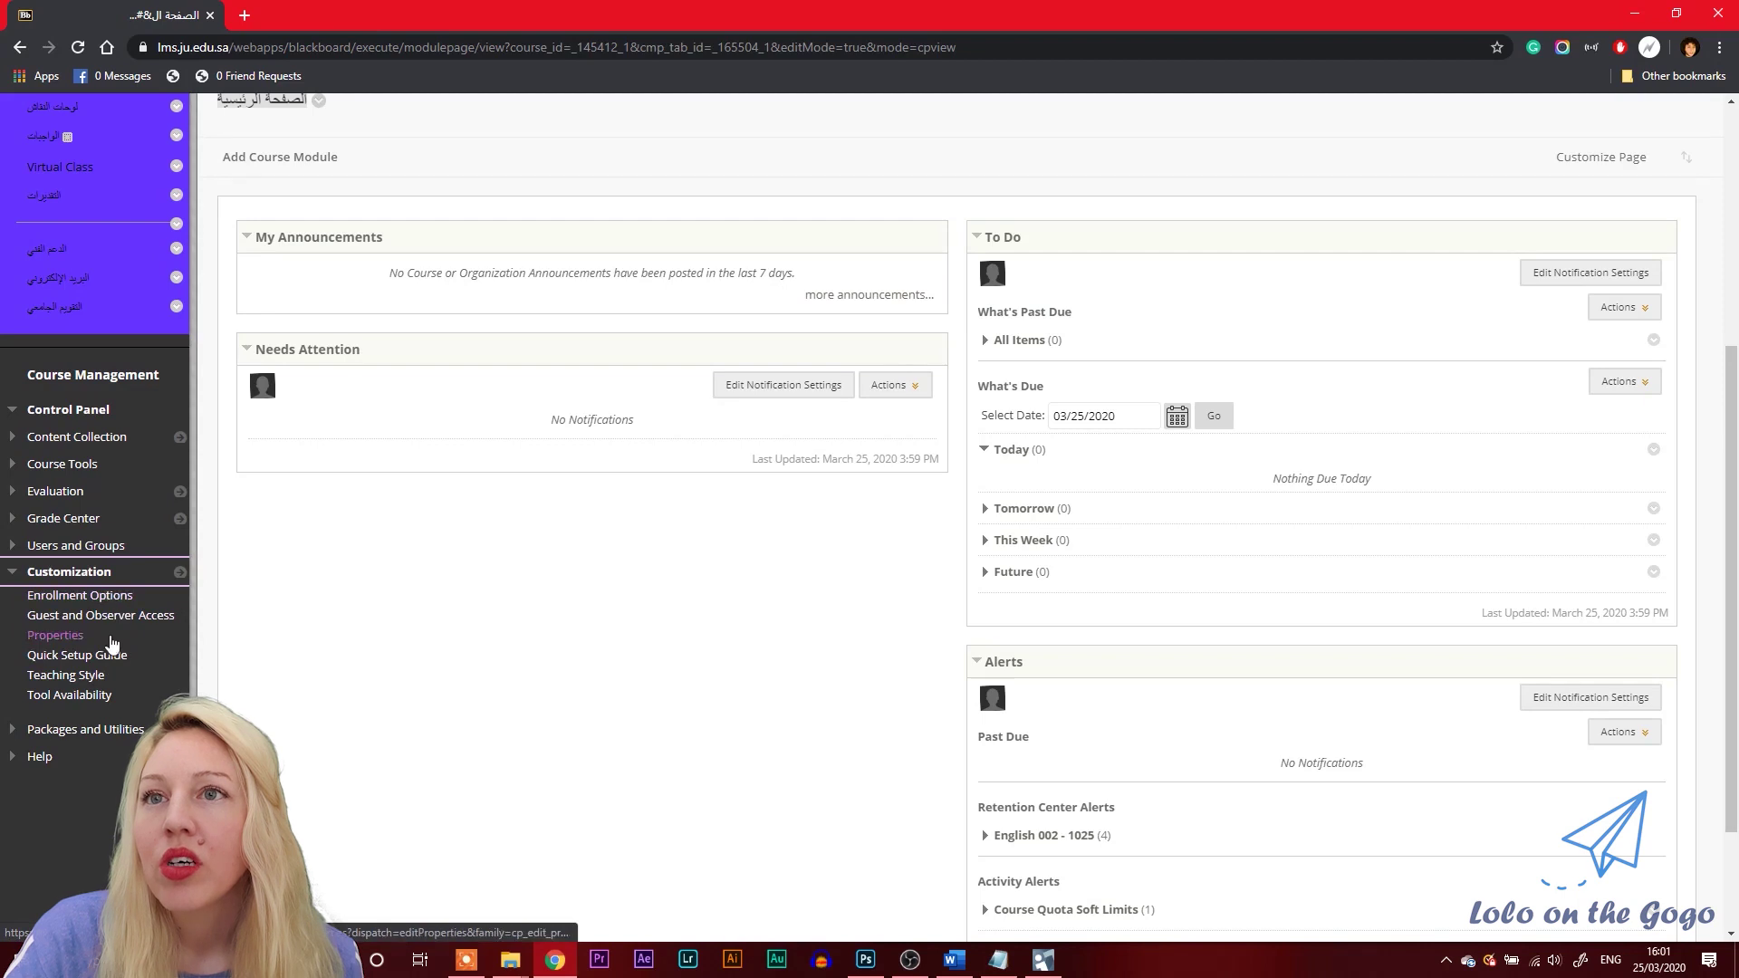
pyautogui.click(72, 637)
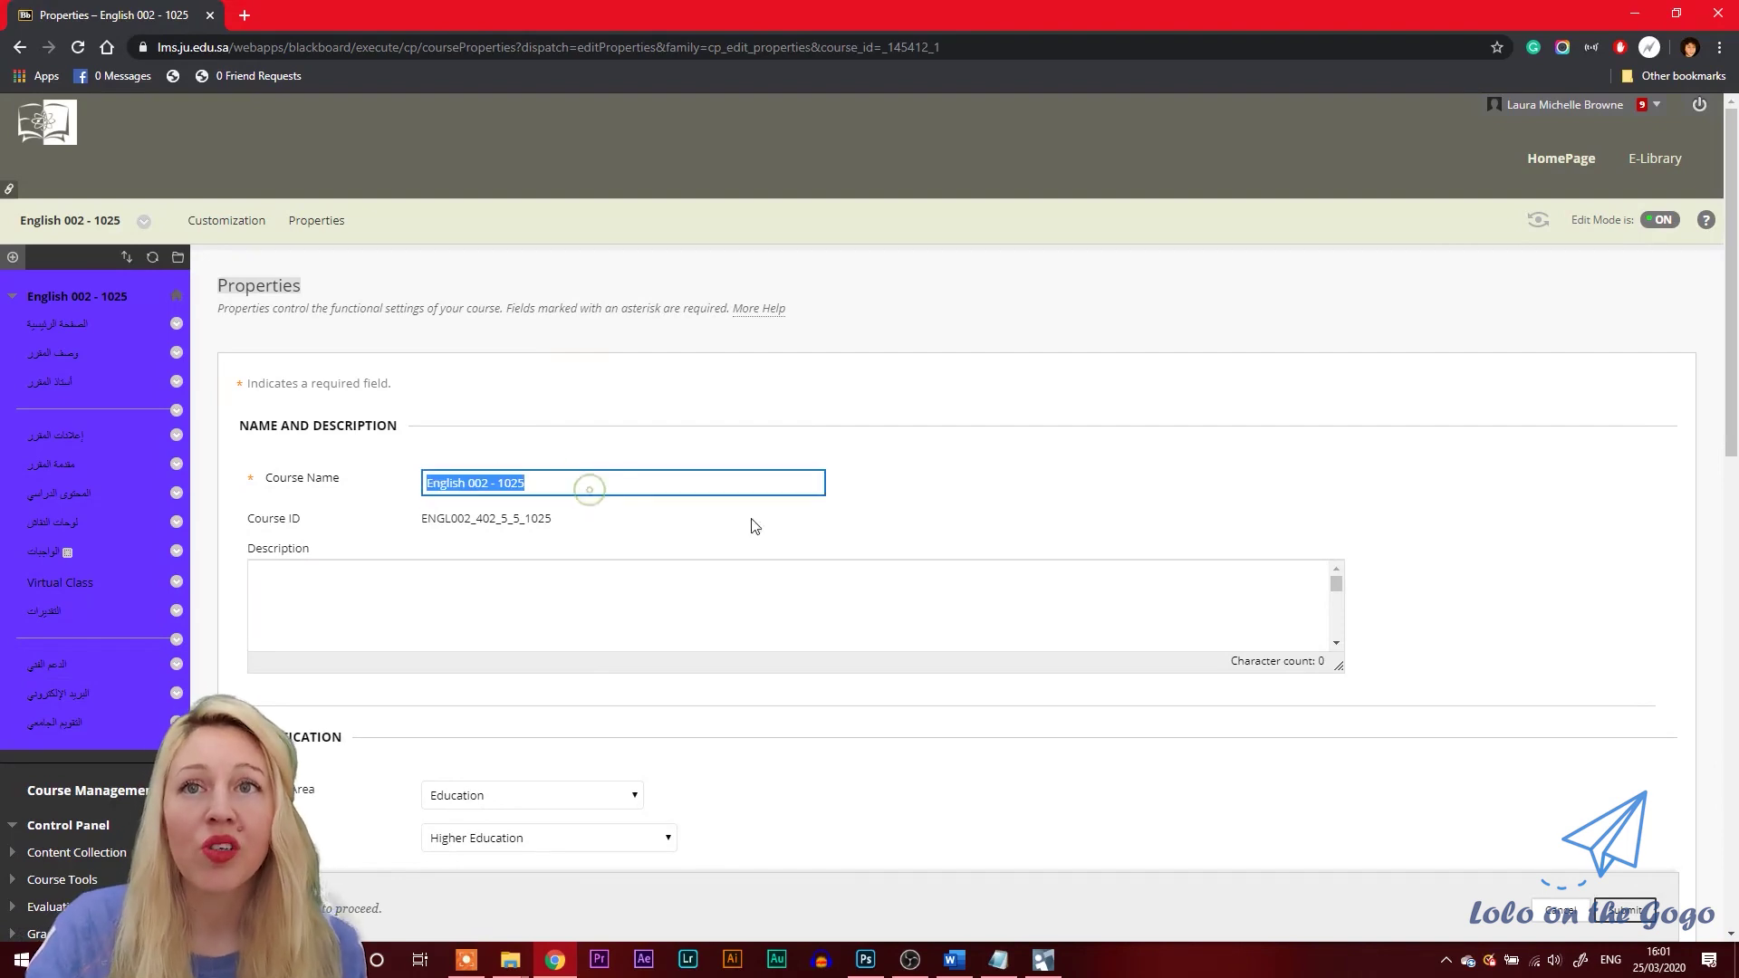
# - Select English (United States) as the enforced language pack and submit the course properties
pyautogui.click(922, 463)
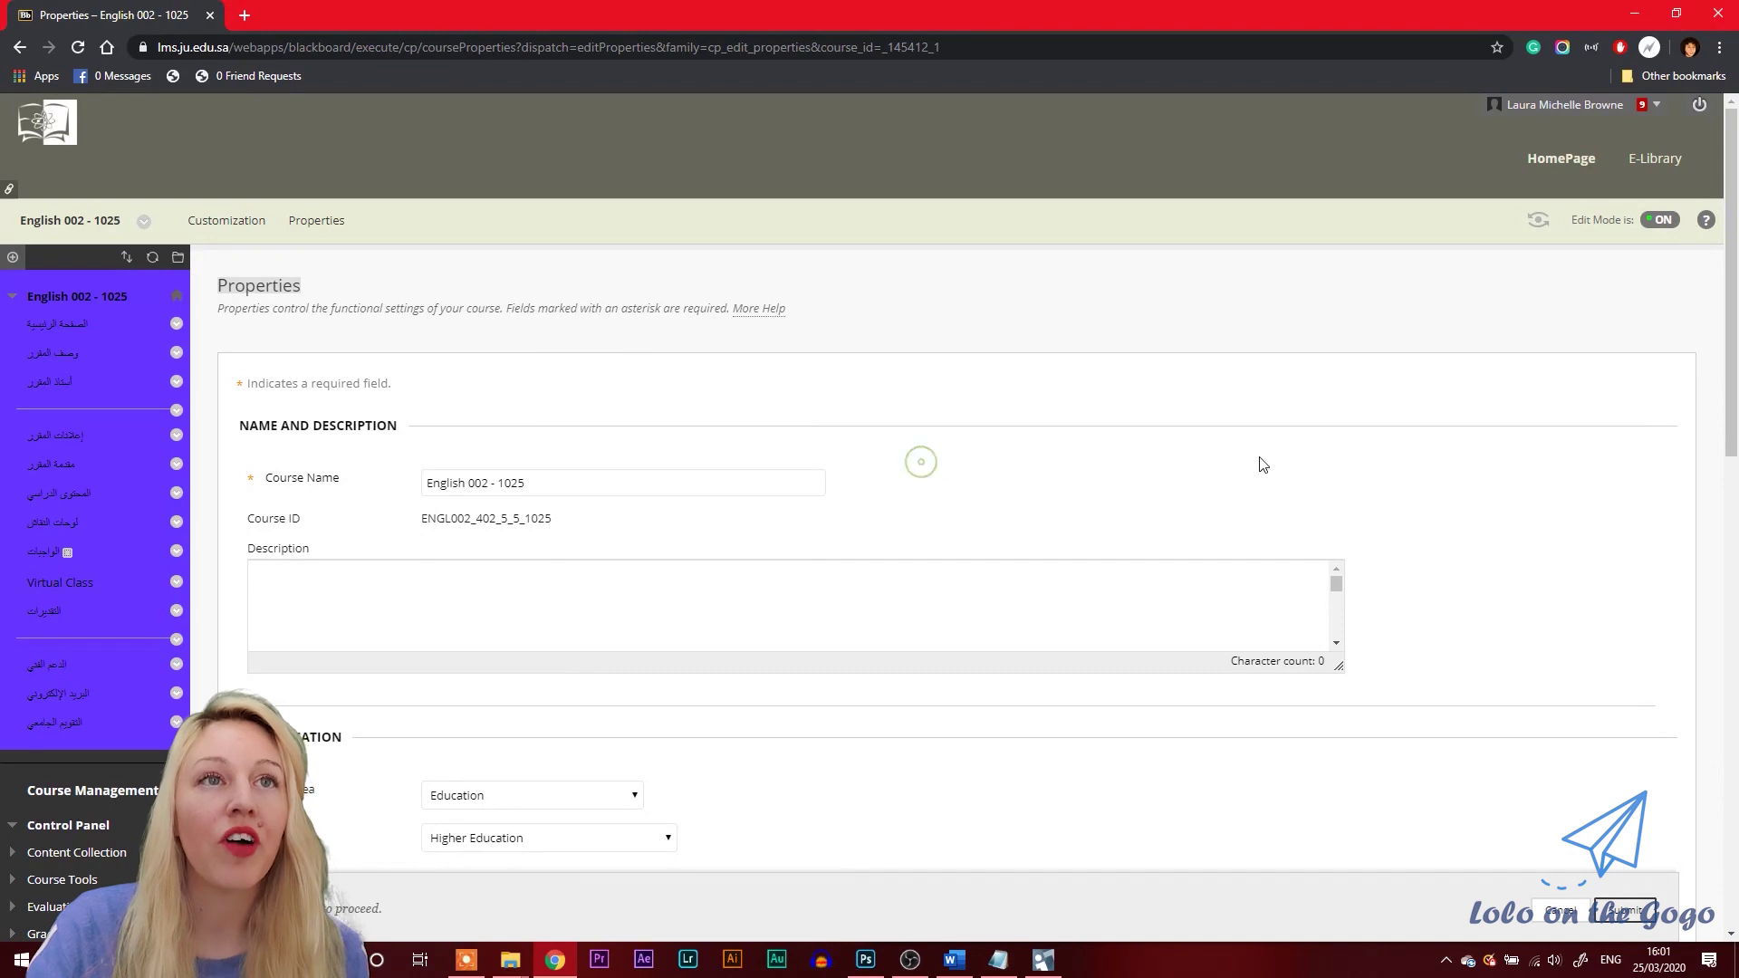
pyautogui.moveTo(1734, 283); pyautogui.dragTo(1736, 794)
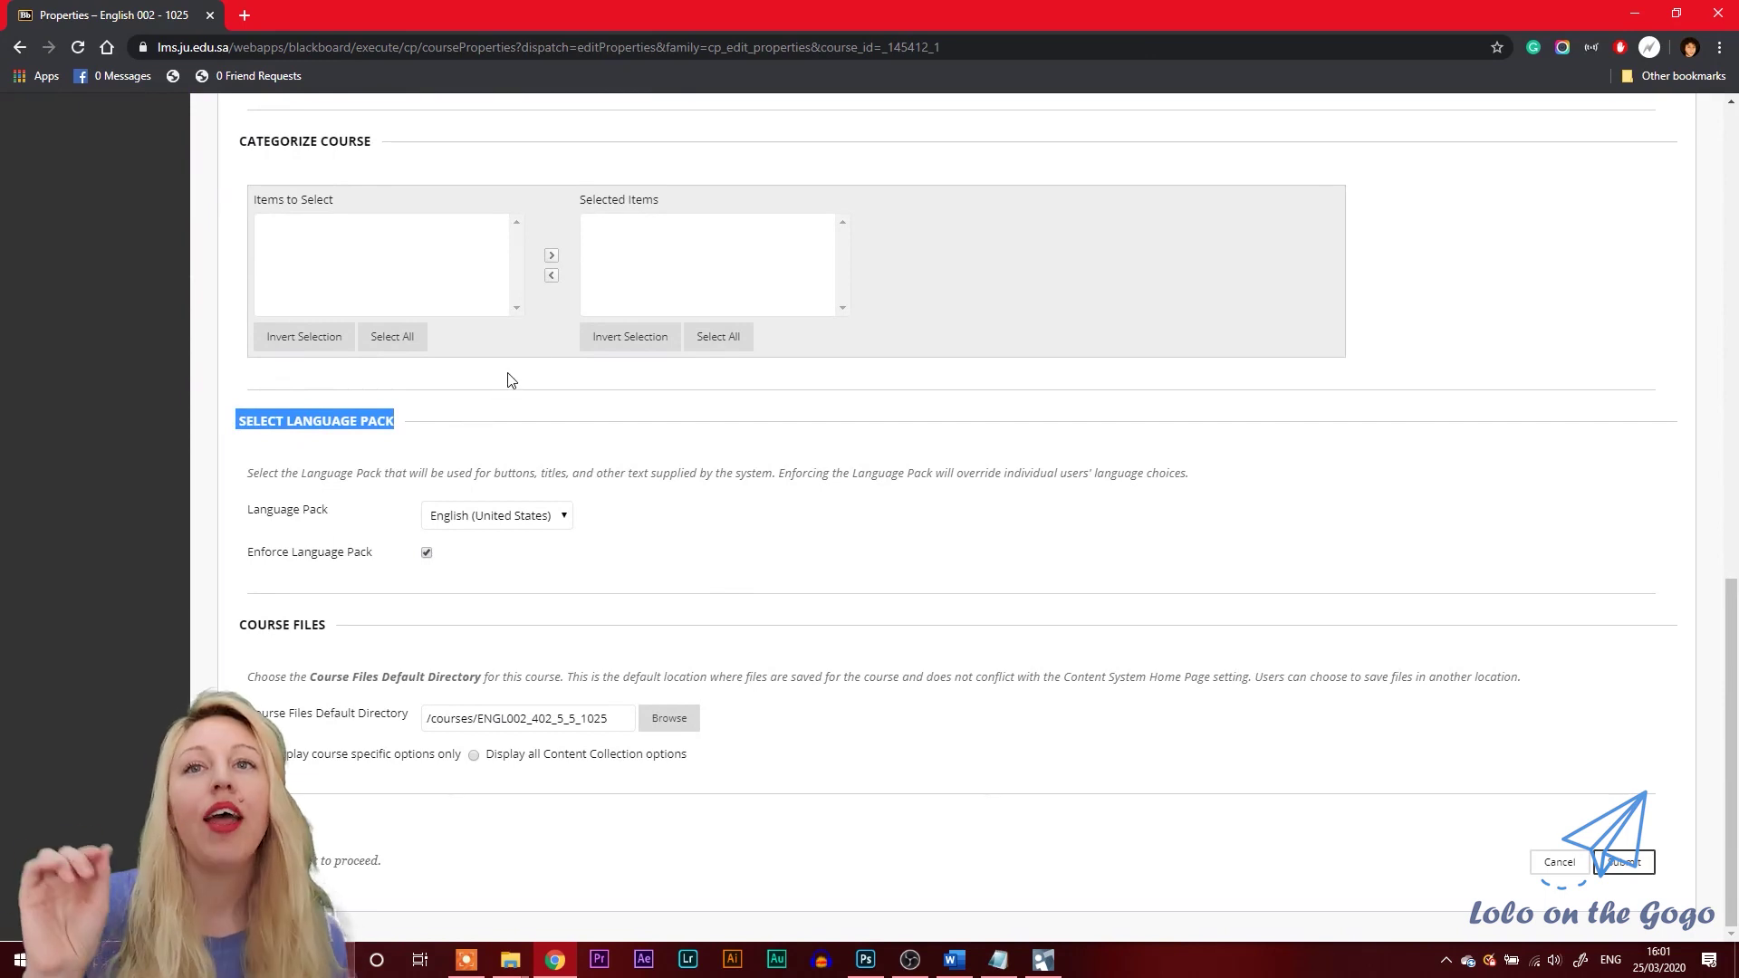
pyautogui.click(564, 517)
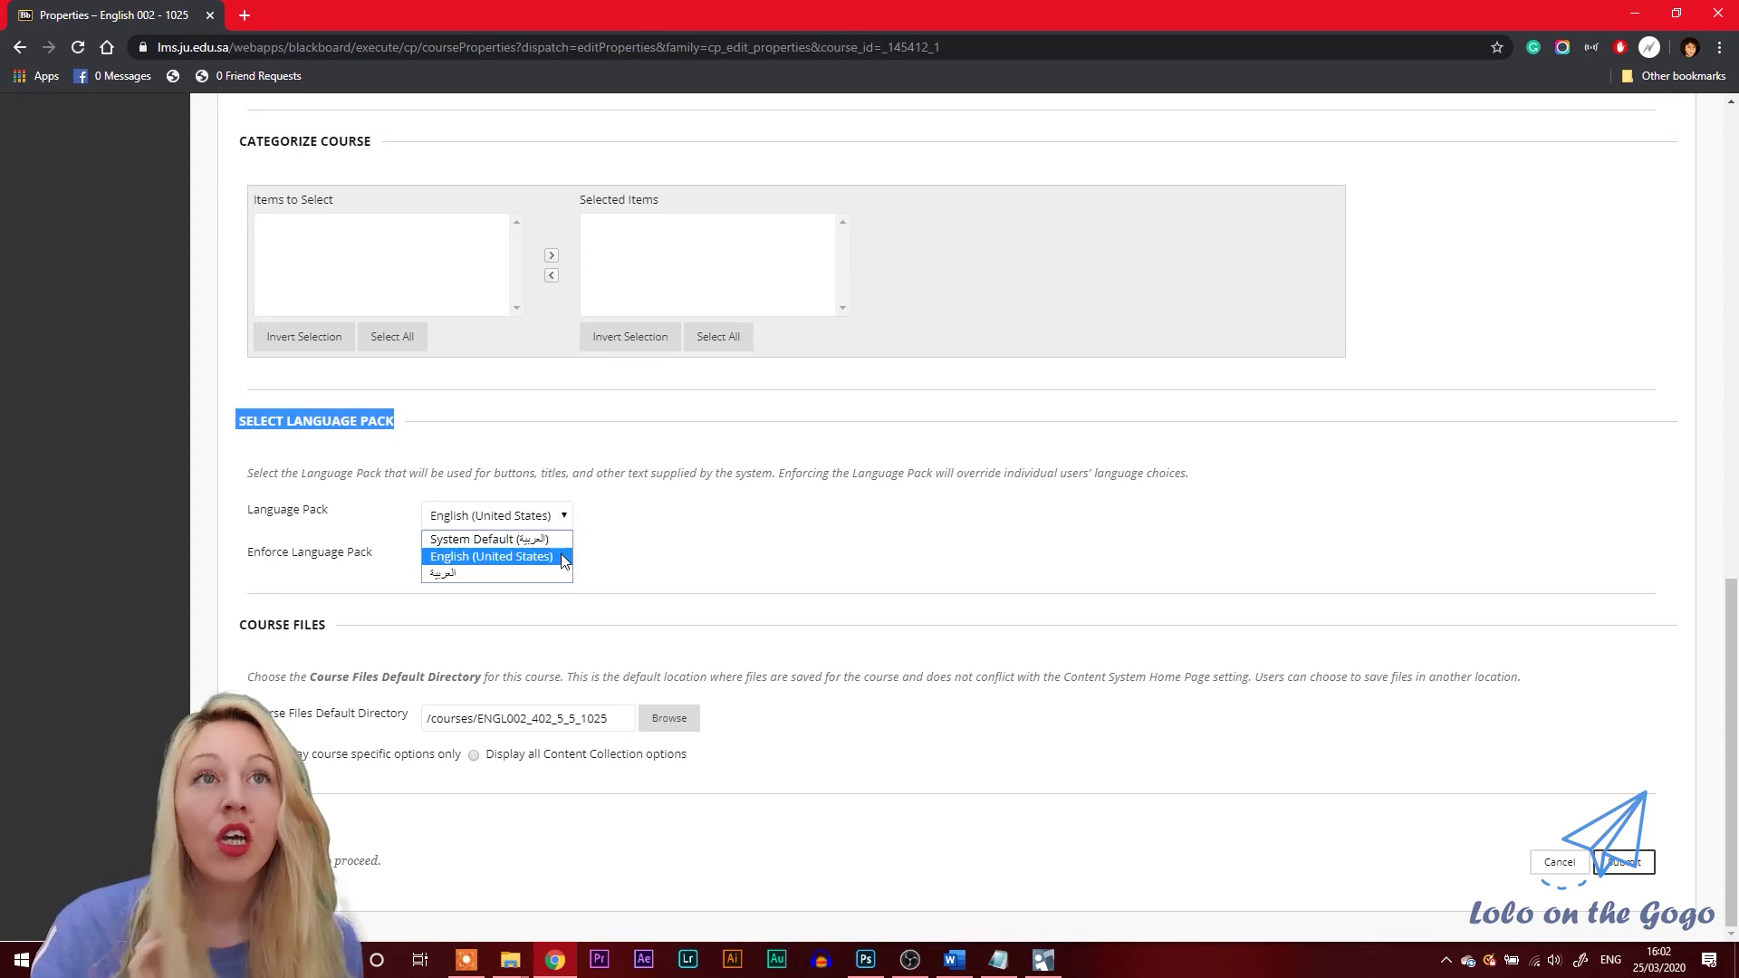
pyautogui.click(563, 557)
pyautogui.click(781, 511)
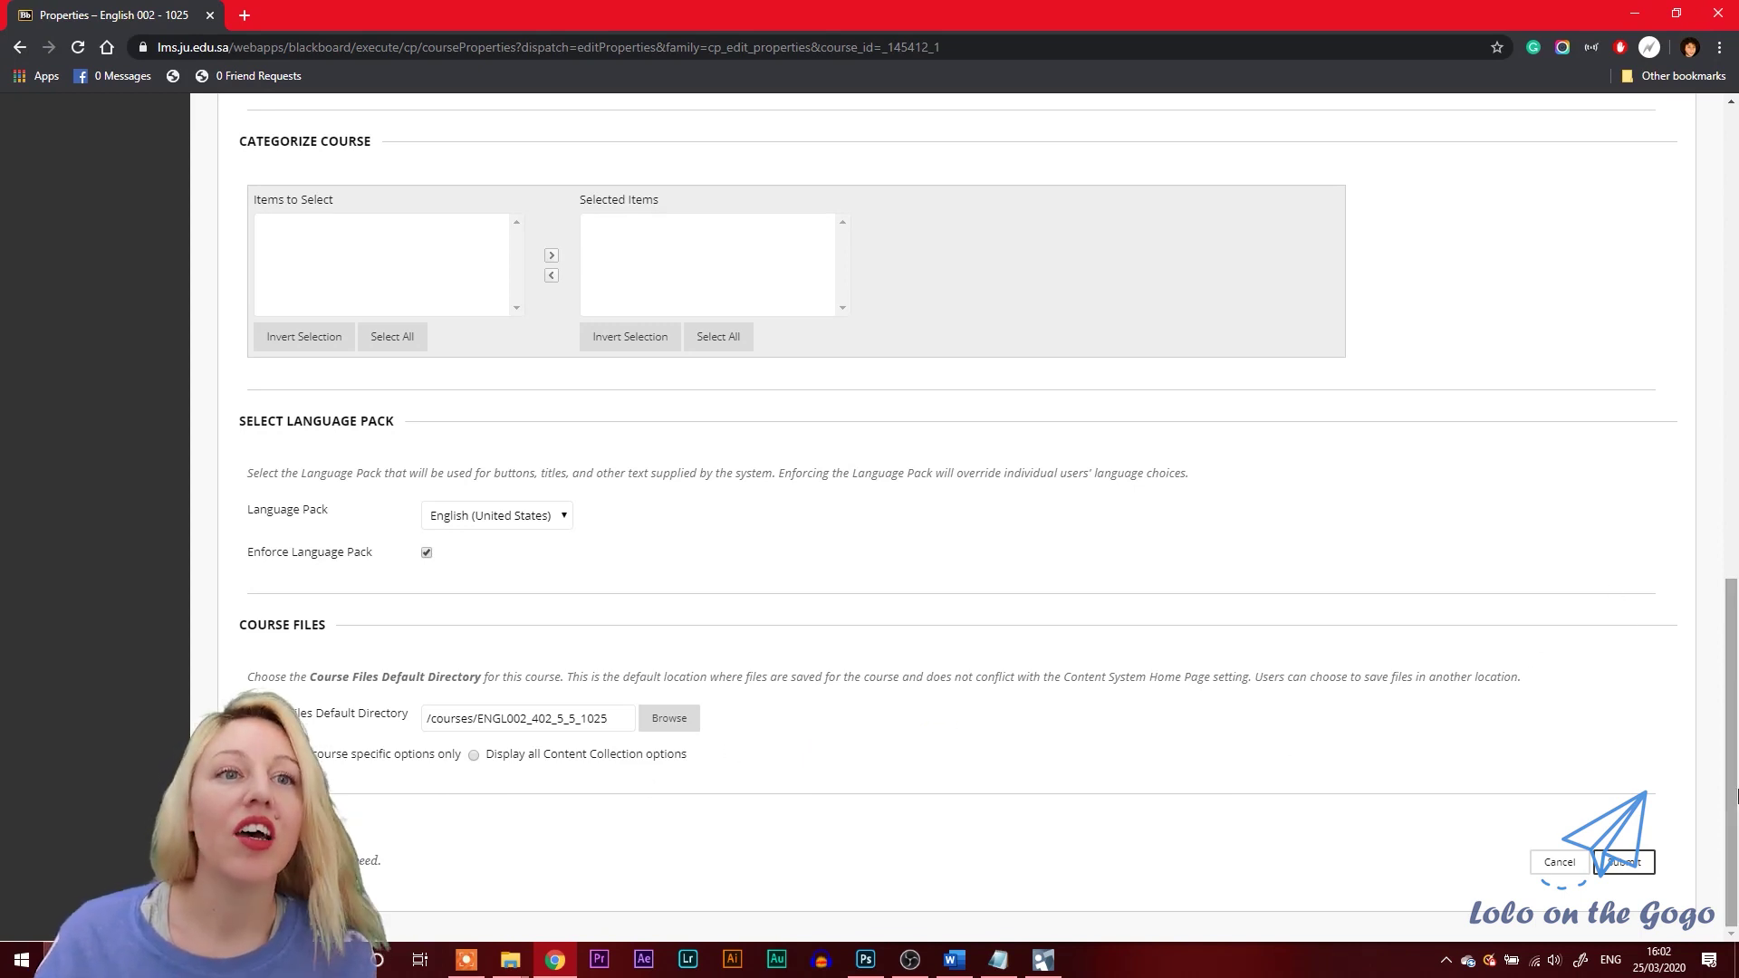
pyautogui.click(1627, 863)
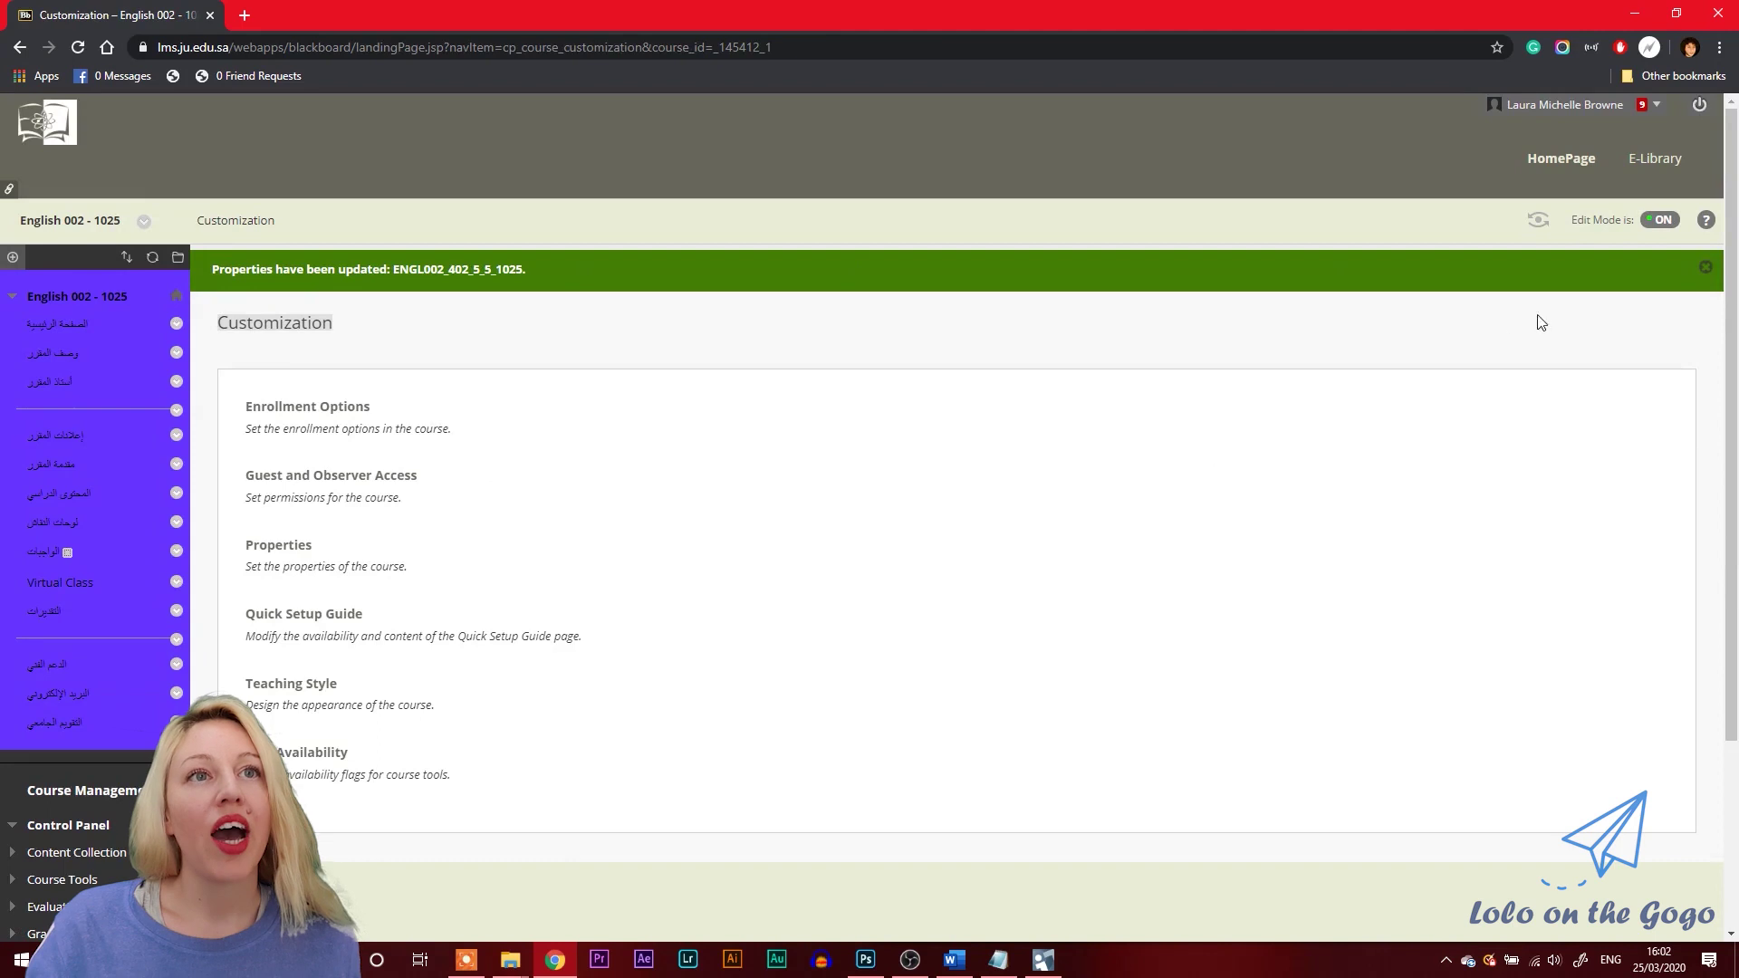
# - Scroll the Control Panel and open Customization > Teaching Style
pyautogui.scroll(-3, 1736, 306)
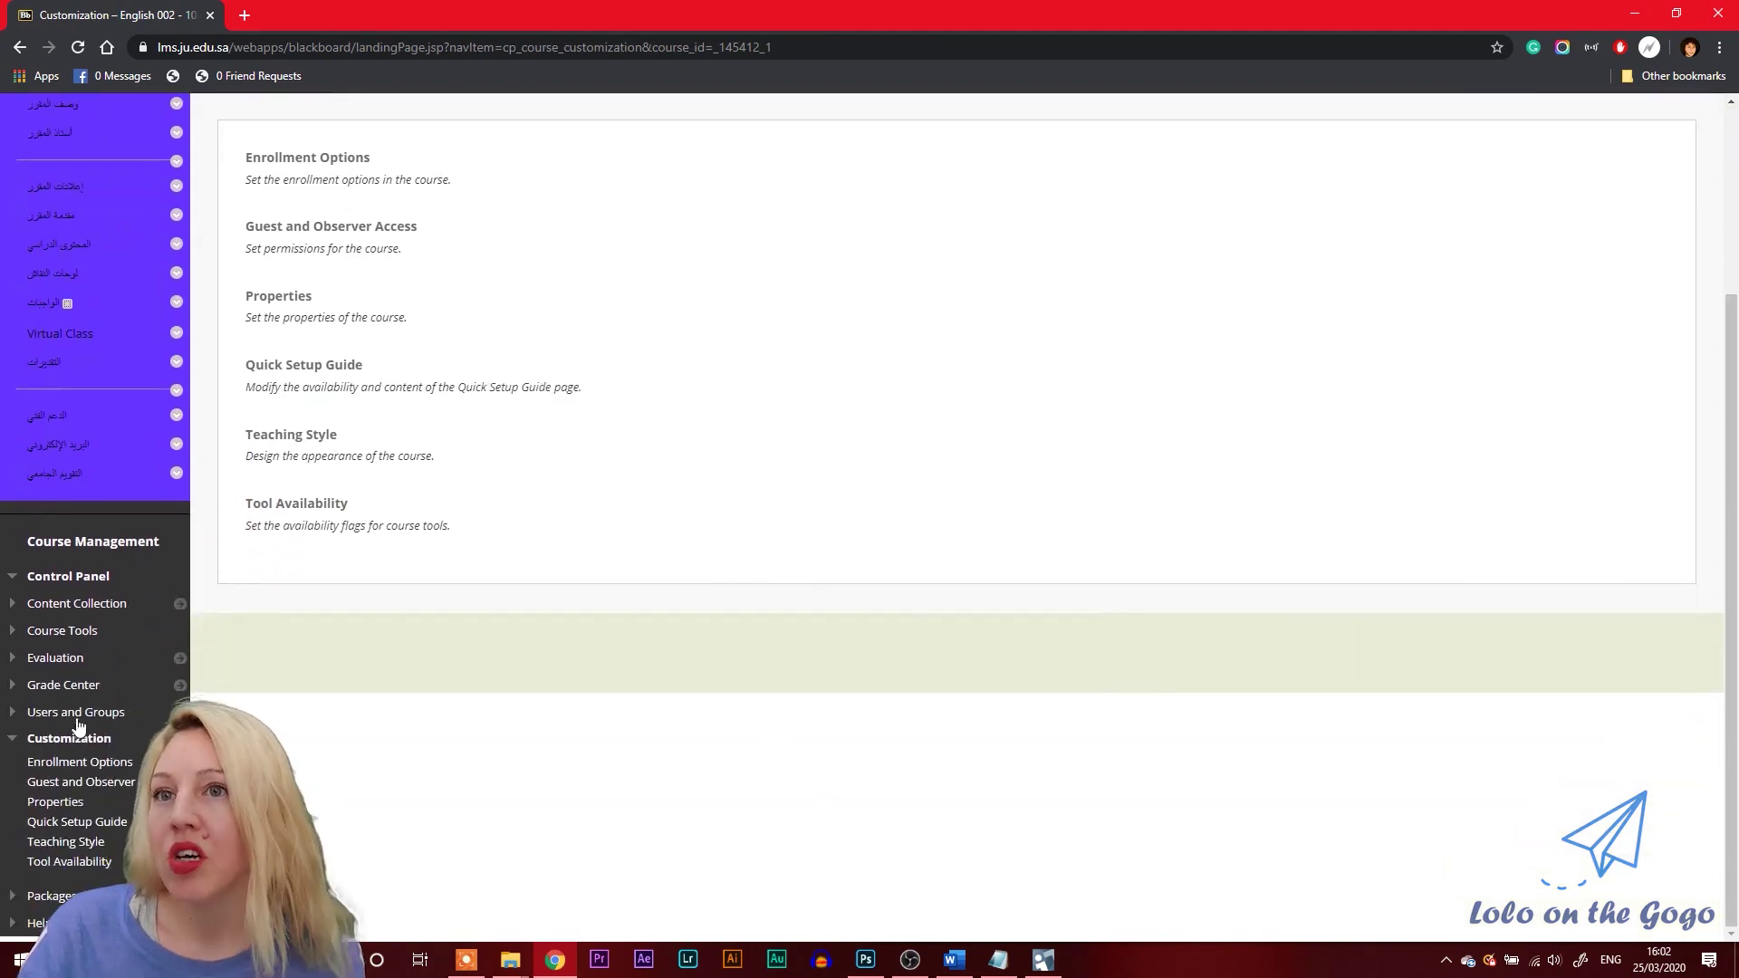
pyautogui.click(88, 852)
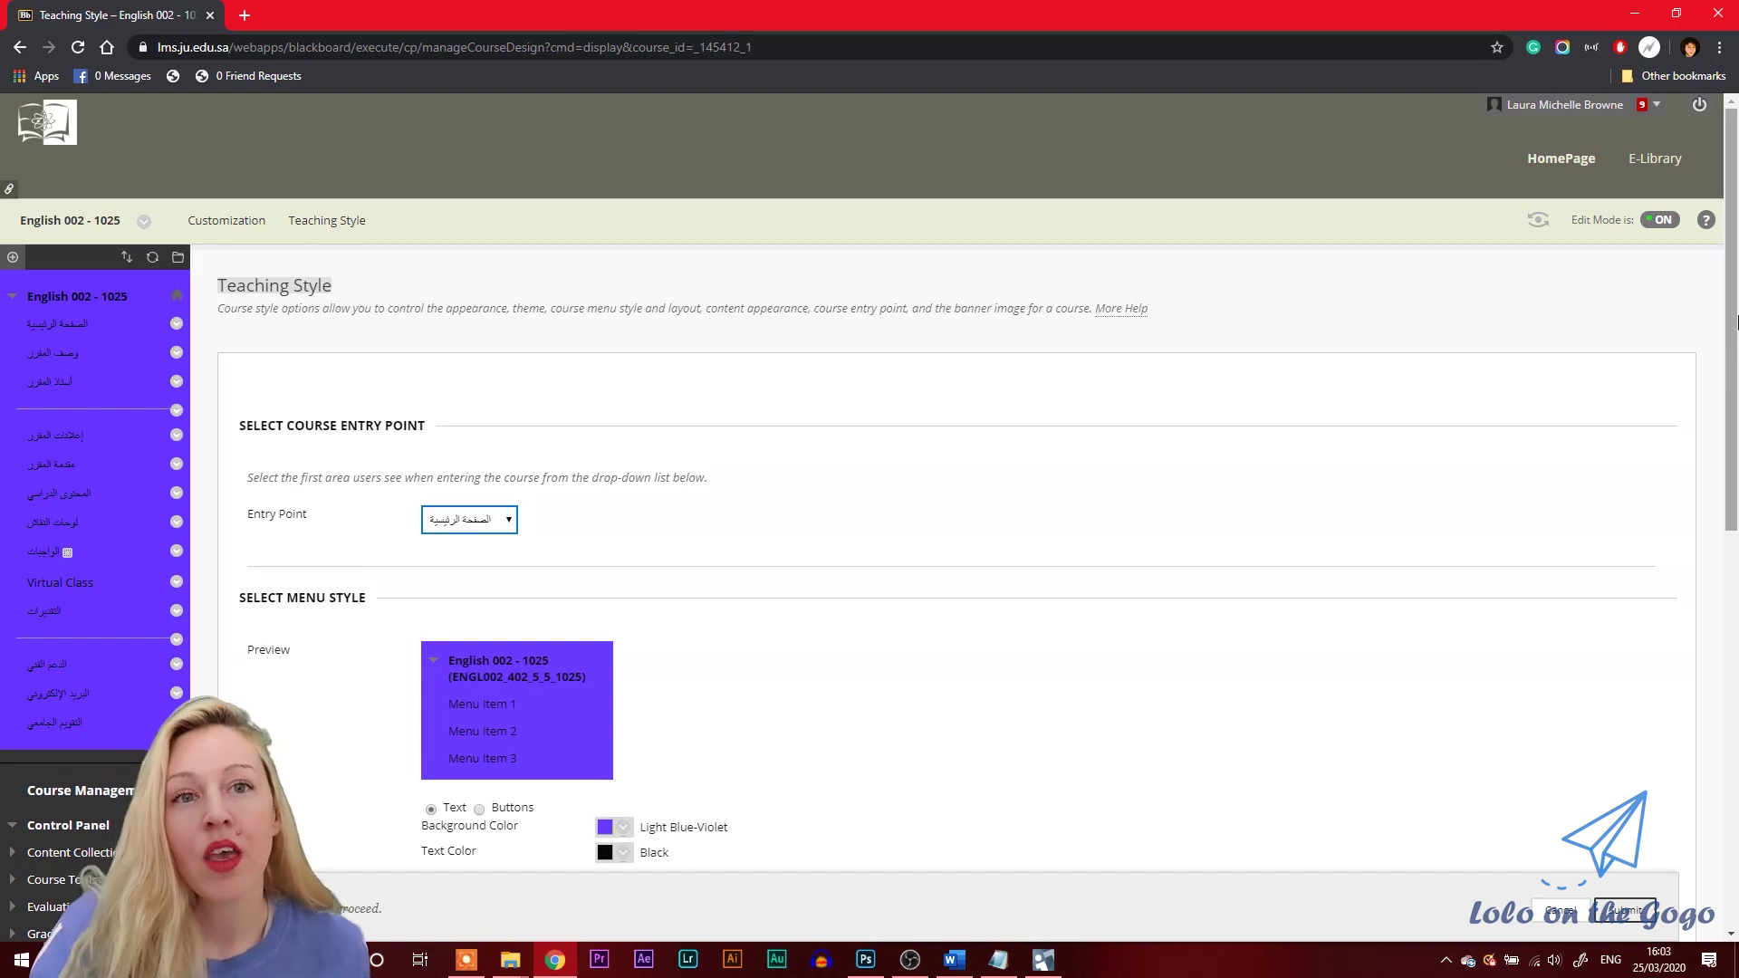
pyautogui.moveTo(1735, 210); pyautogui.dragTo(1735, 330)
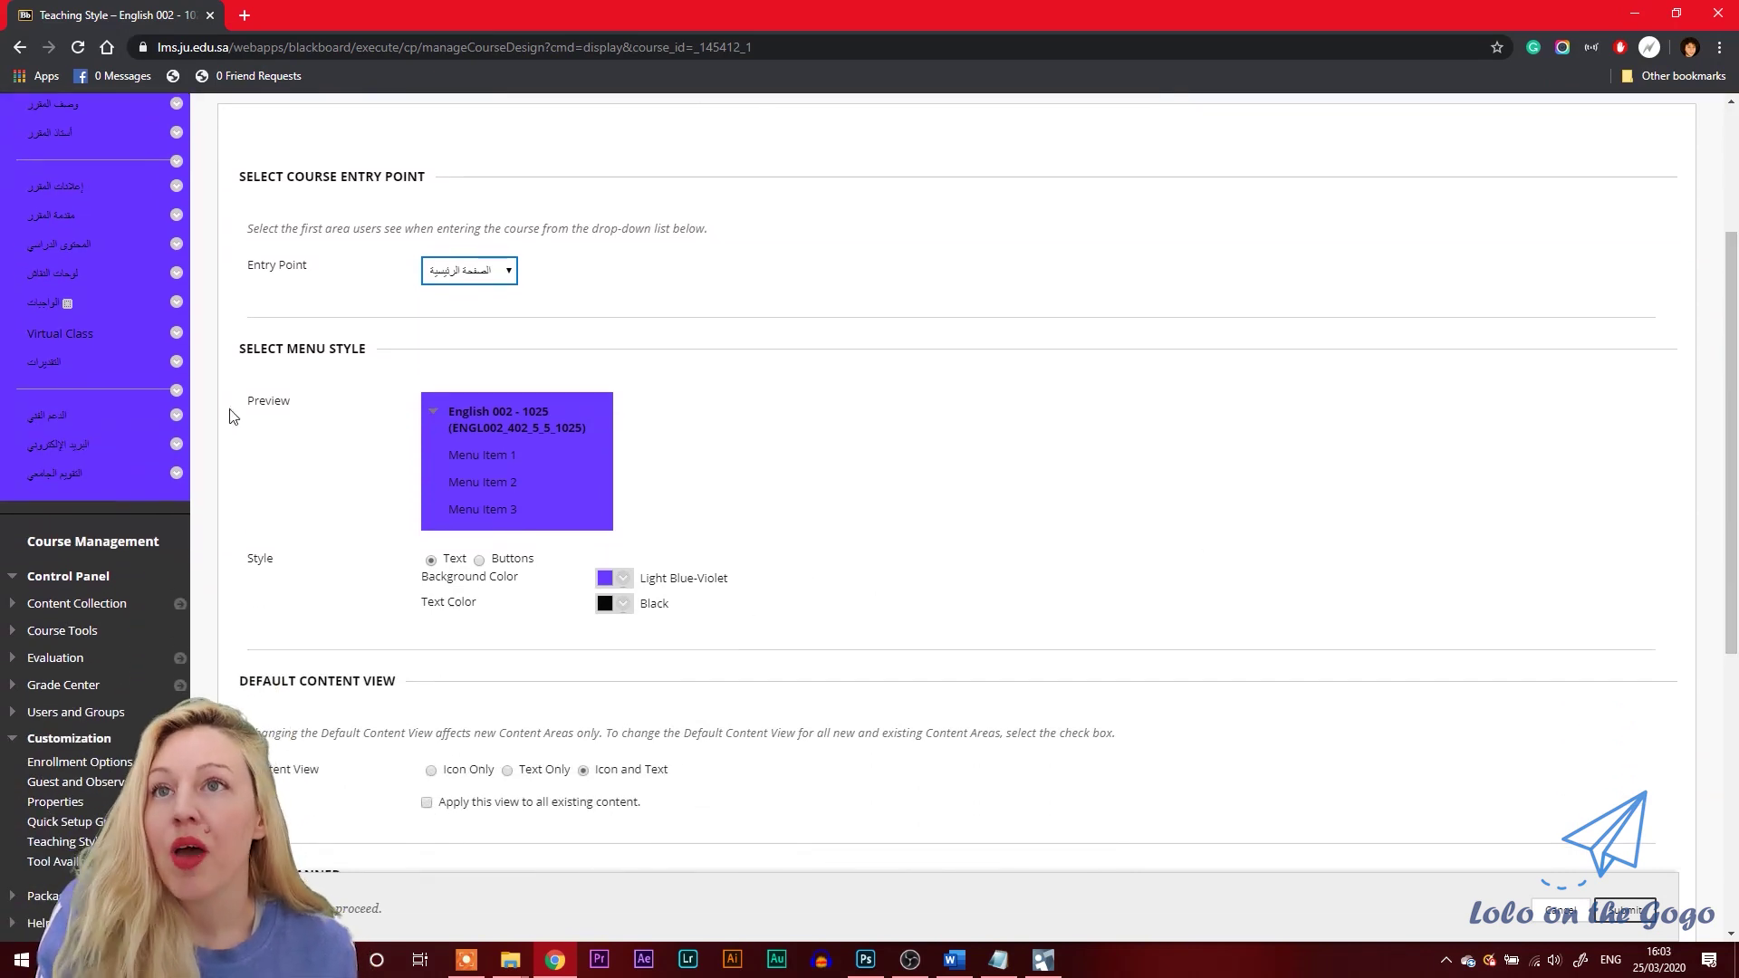
pyautogui.click(623, 578)
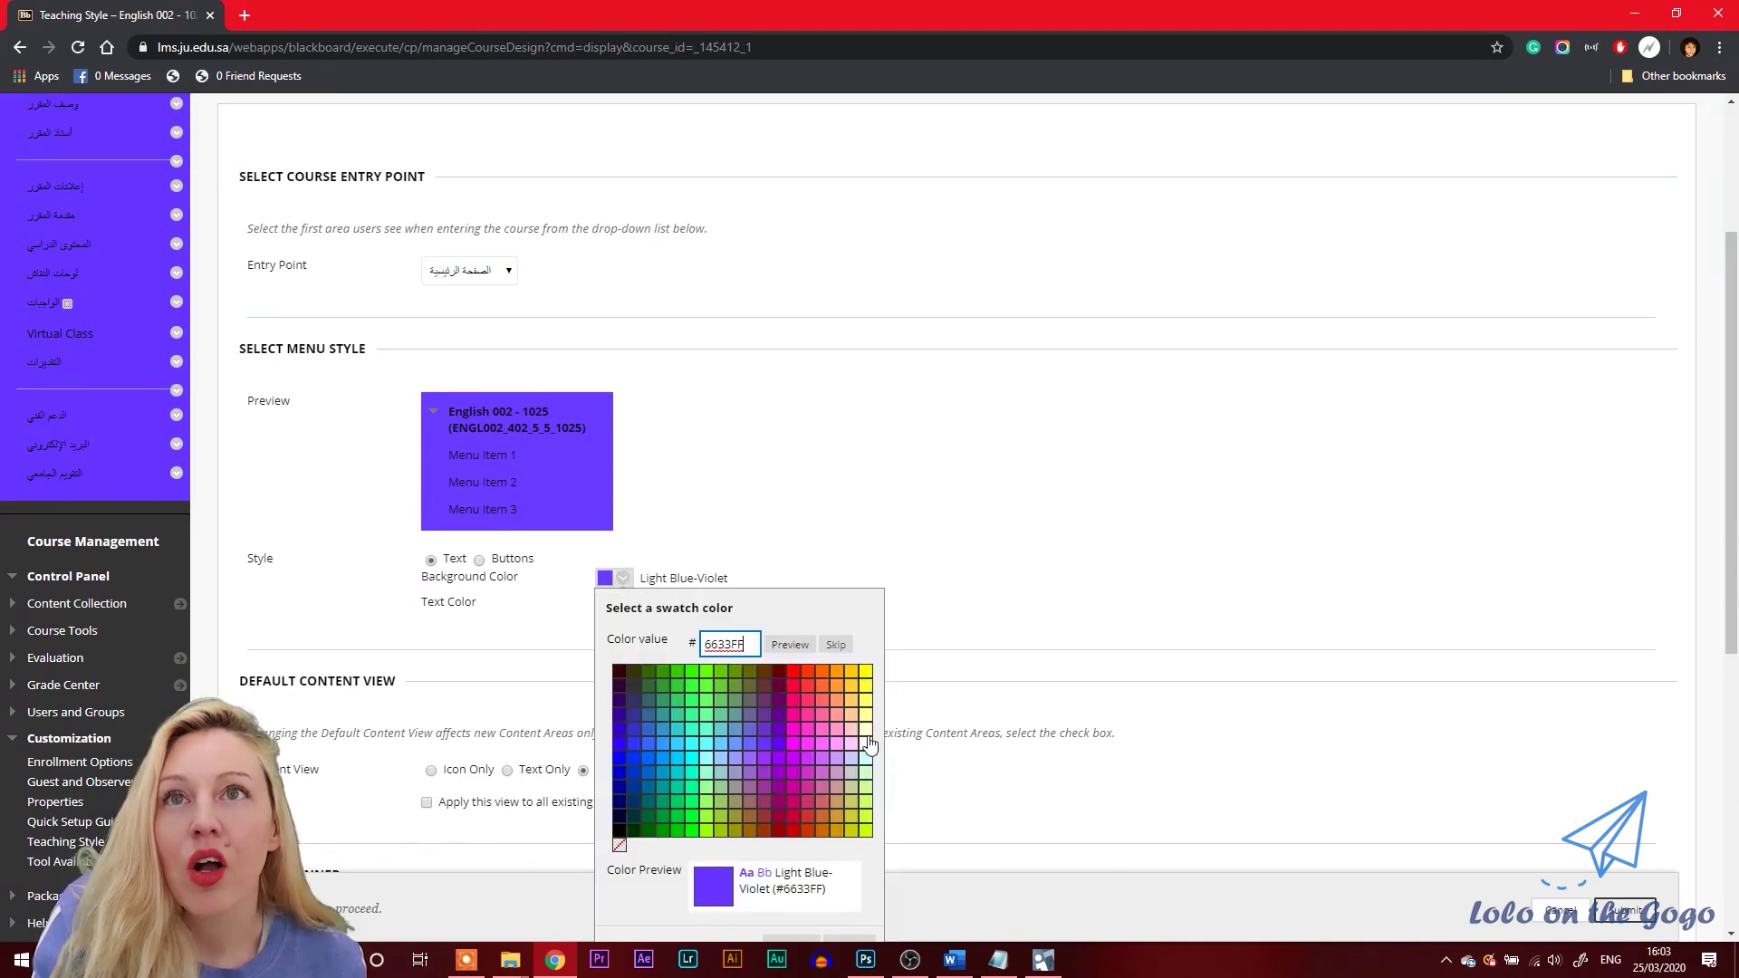
pyautogui.click(1103, 540)
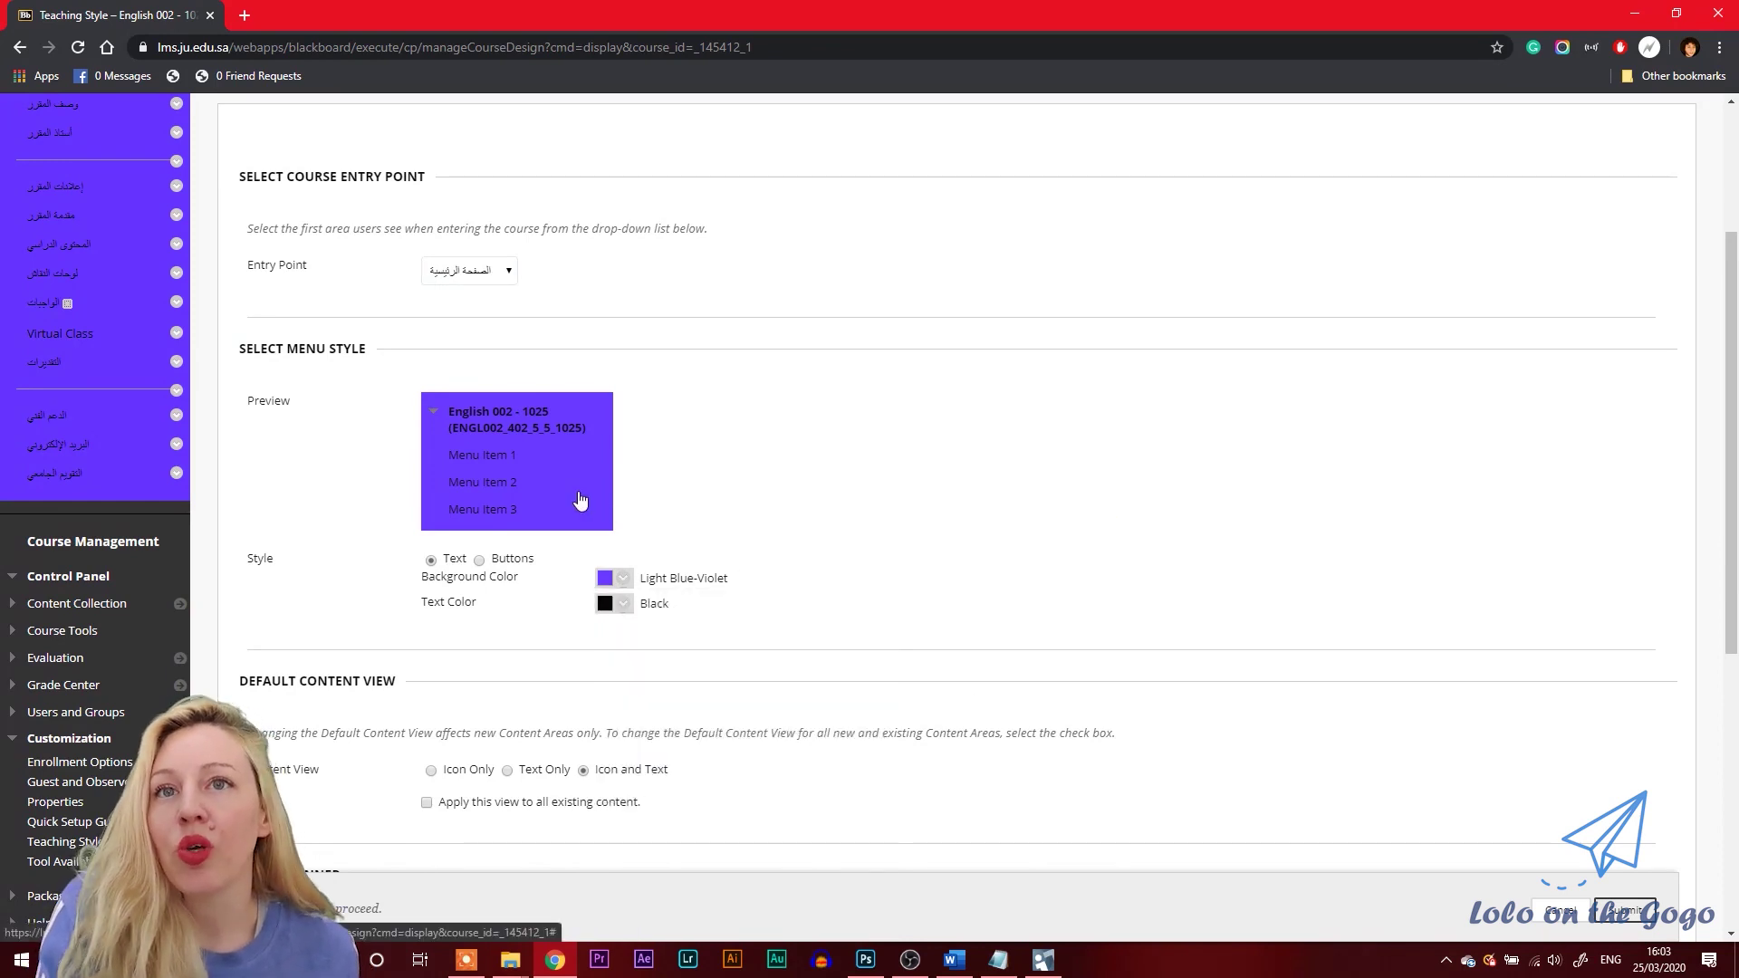
pyautogui.click(623, 579)
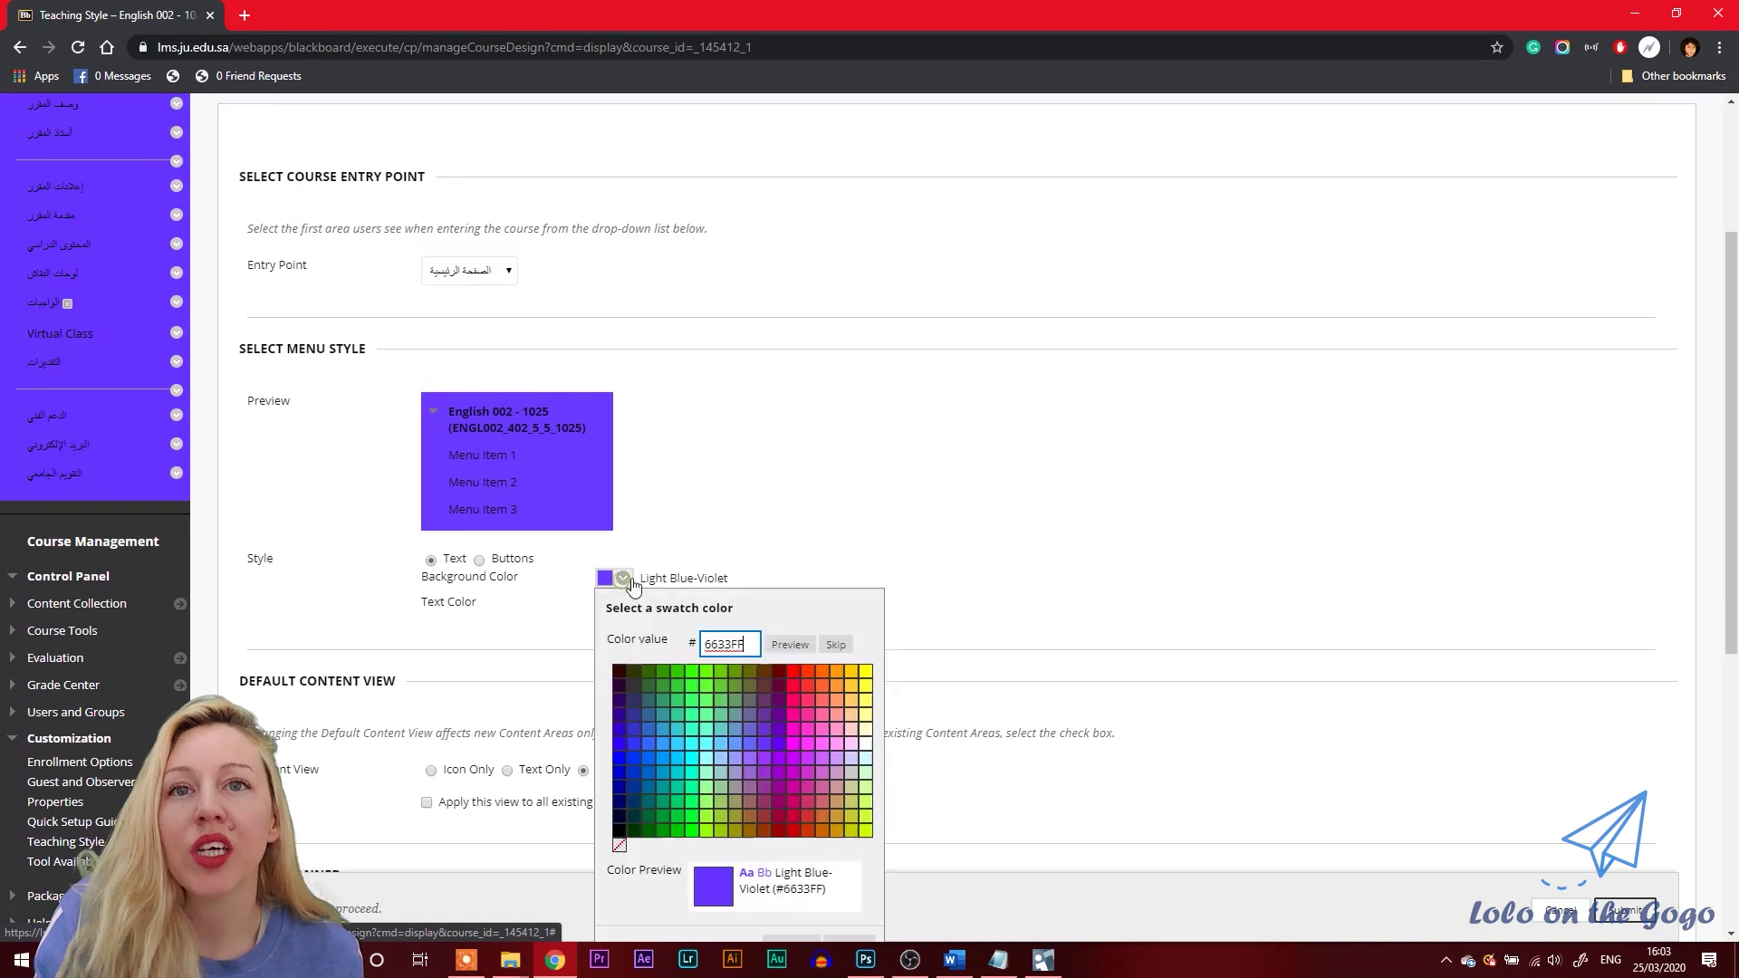
pyautogui.click(660, 747)
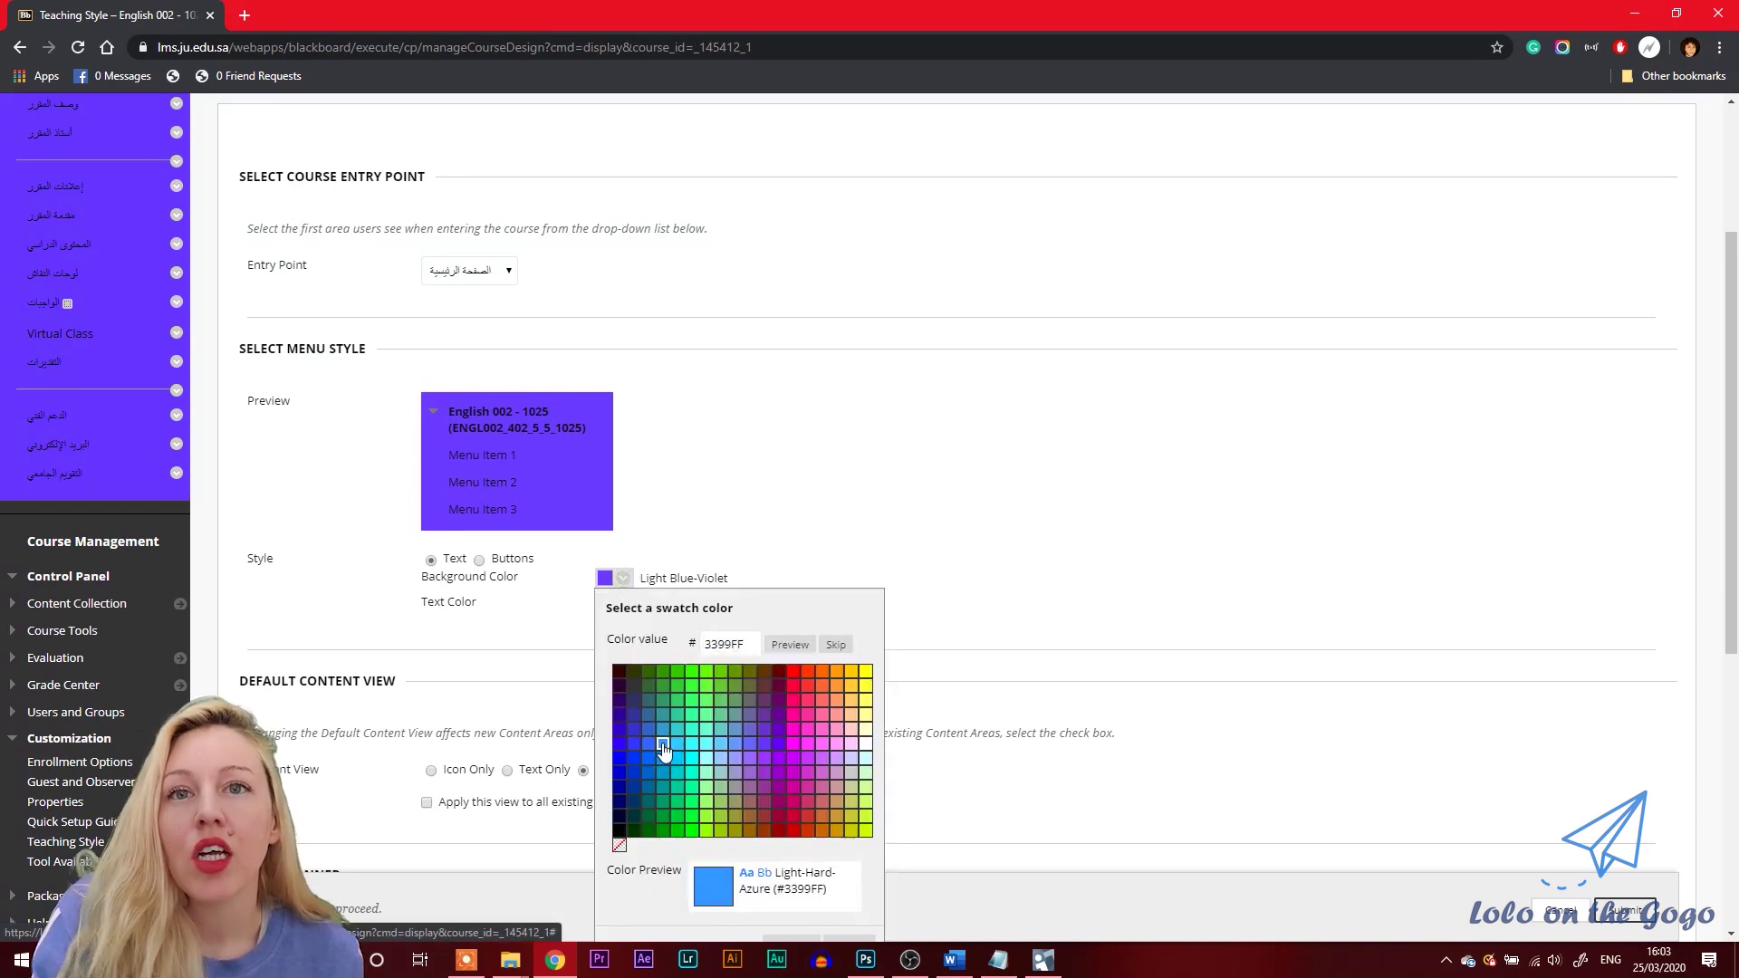
pyautogui.click(1041, 567)
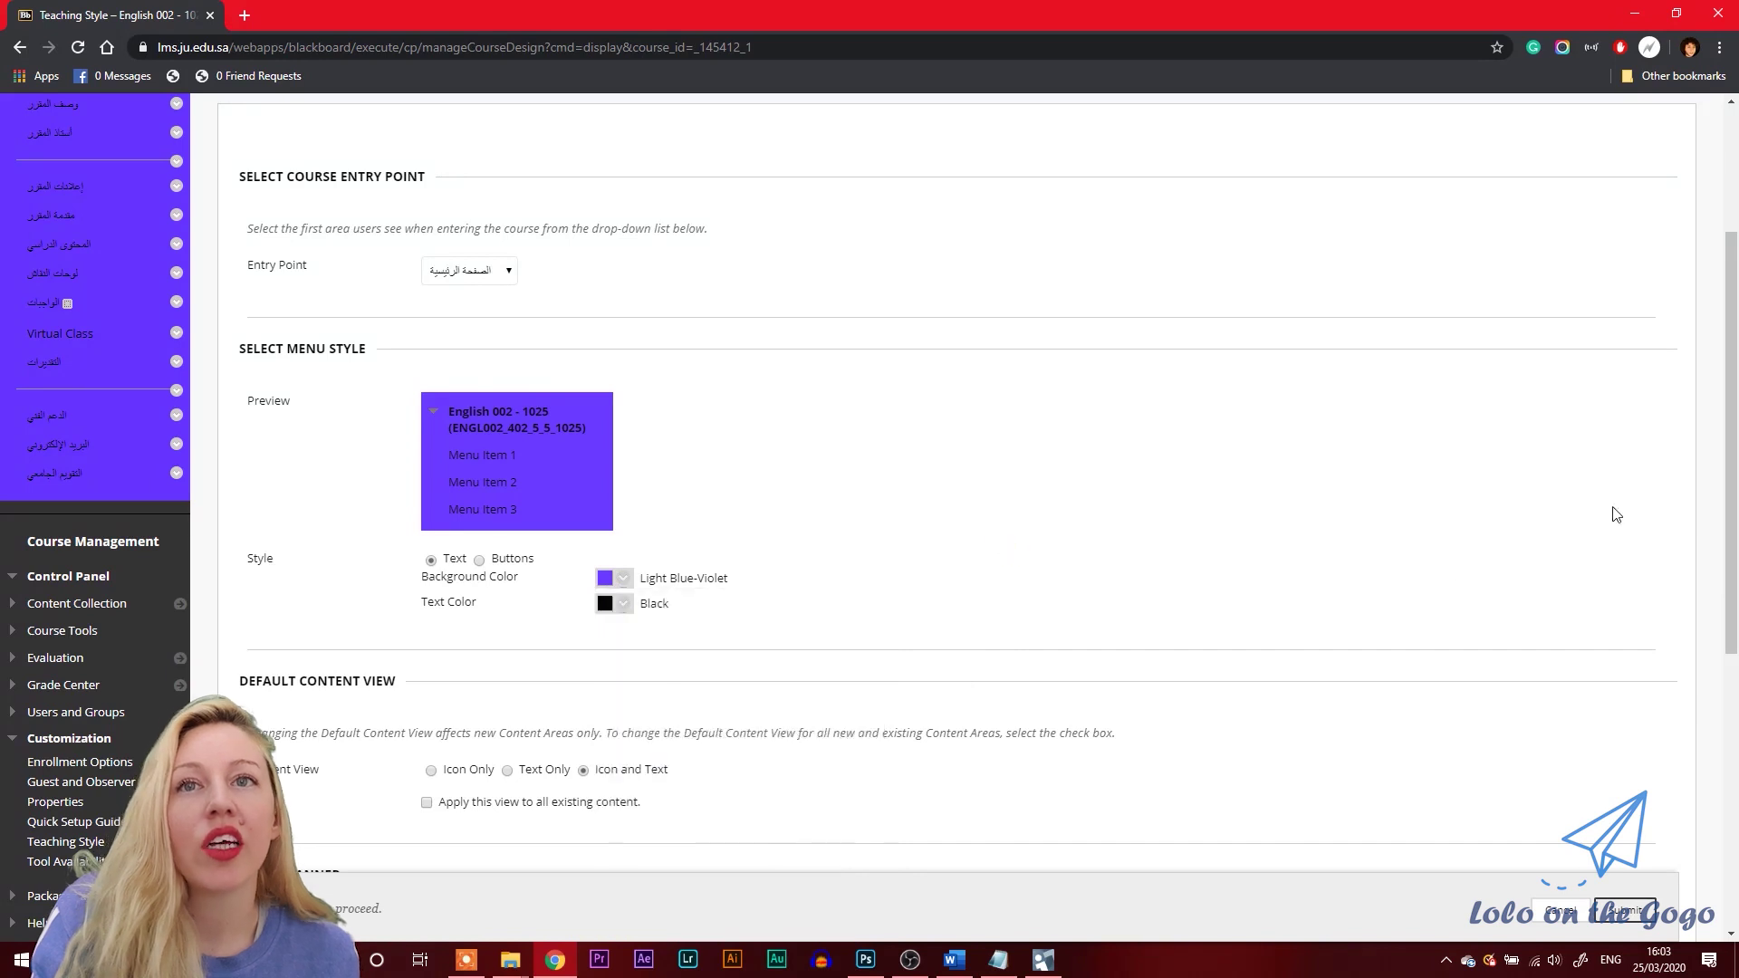
pyautogui.moveTo(1732, 399); pyautogui.dragTo(1735, 653)
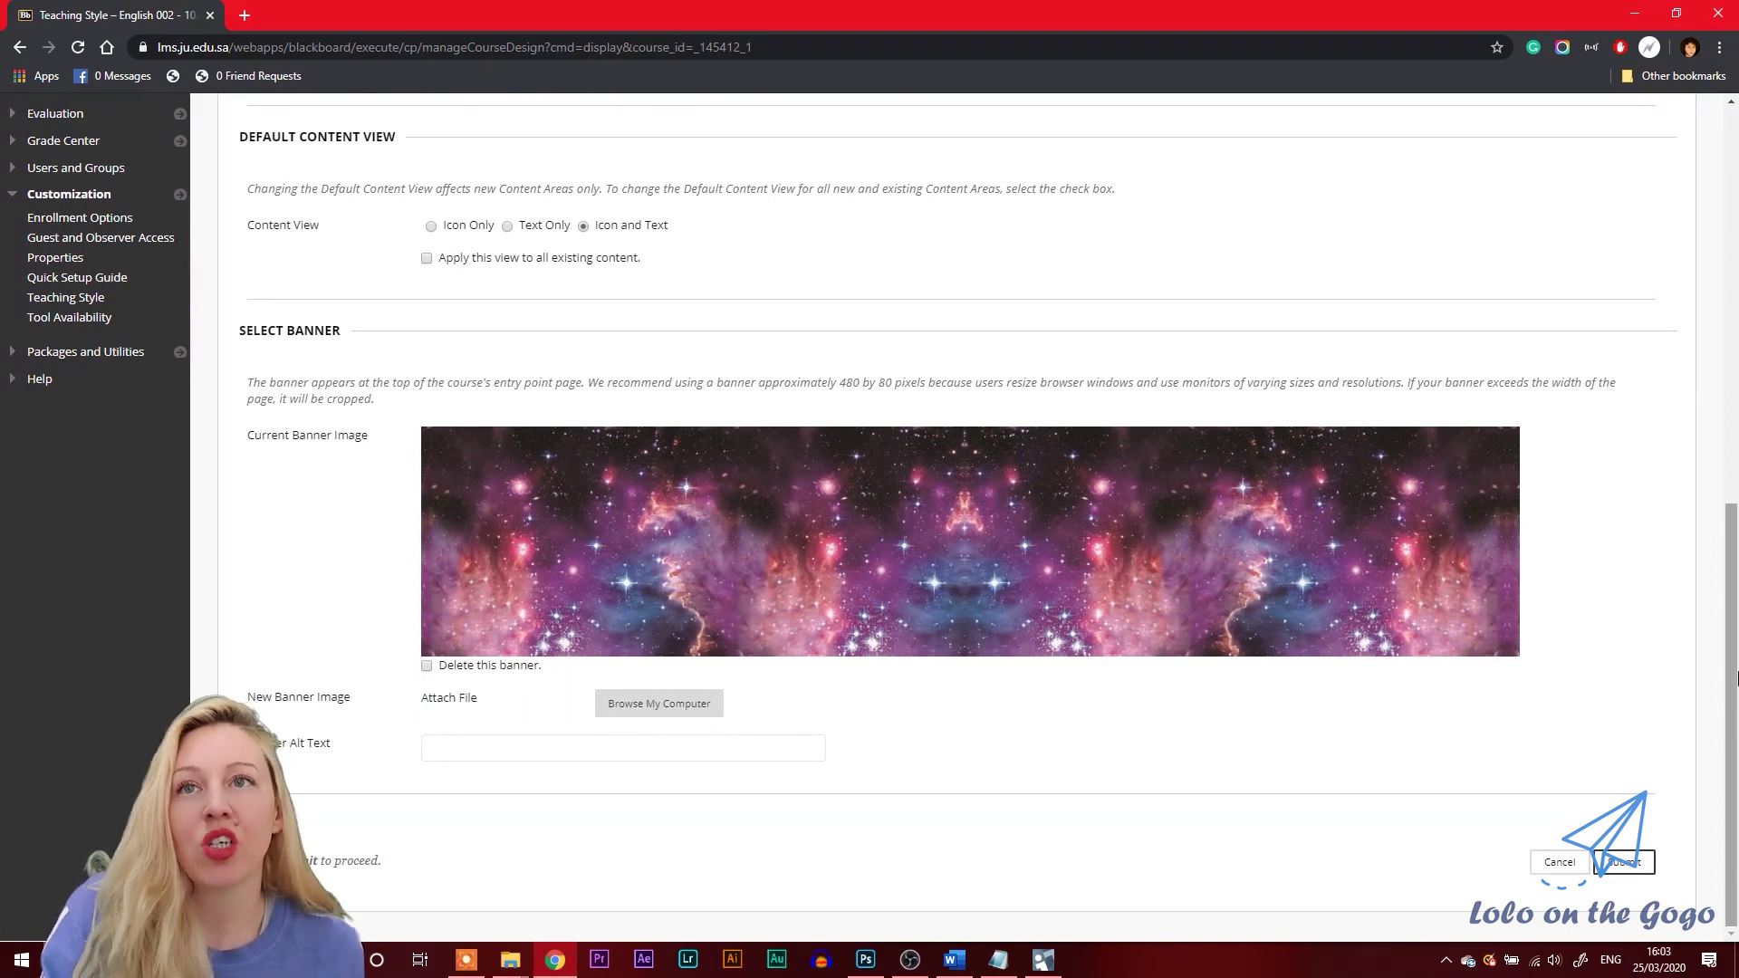
pyautogui.moveTo(1734, 652); pyautogui.dragTo(1735, 258)
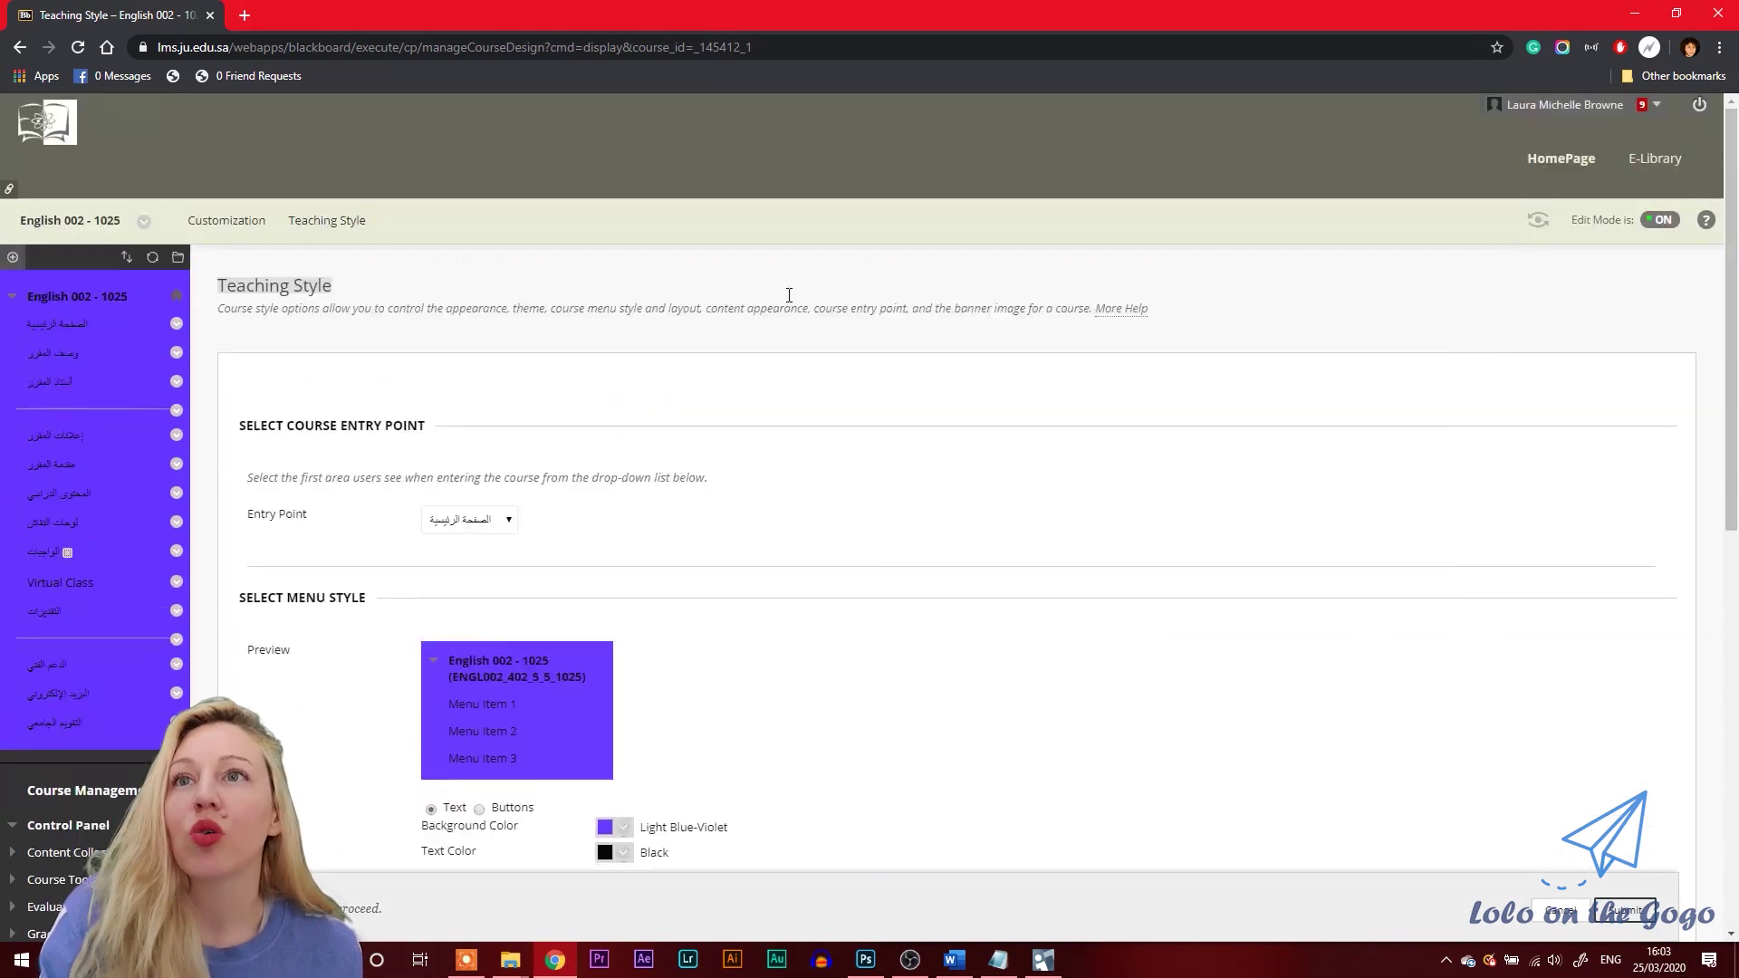
# - Move through Recently Visited courses (ENGL002 - 1022, English 002 - 1020) to reach English 002 - 1025
pyautogui.click(143, 223)
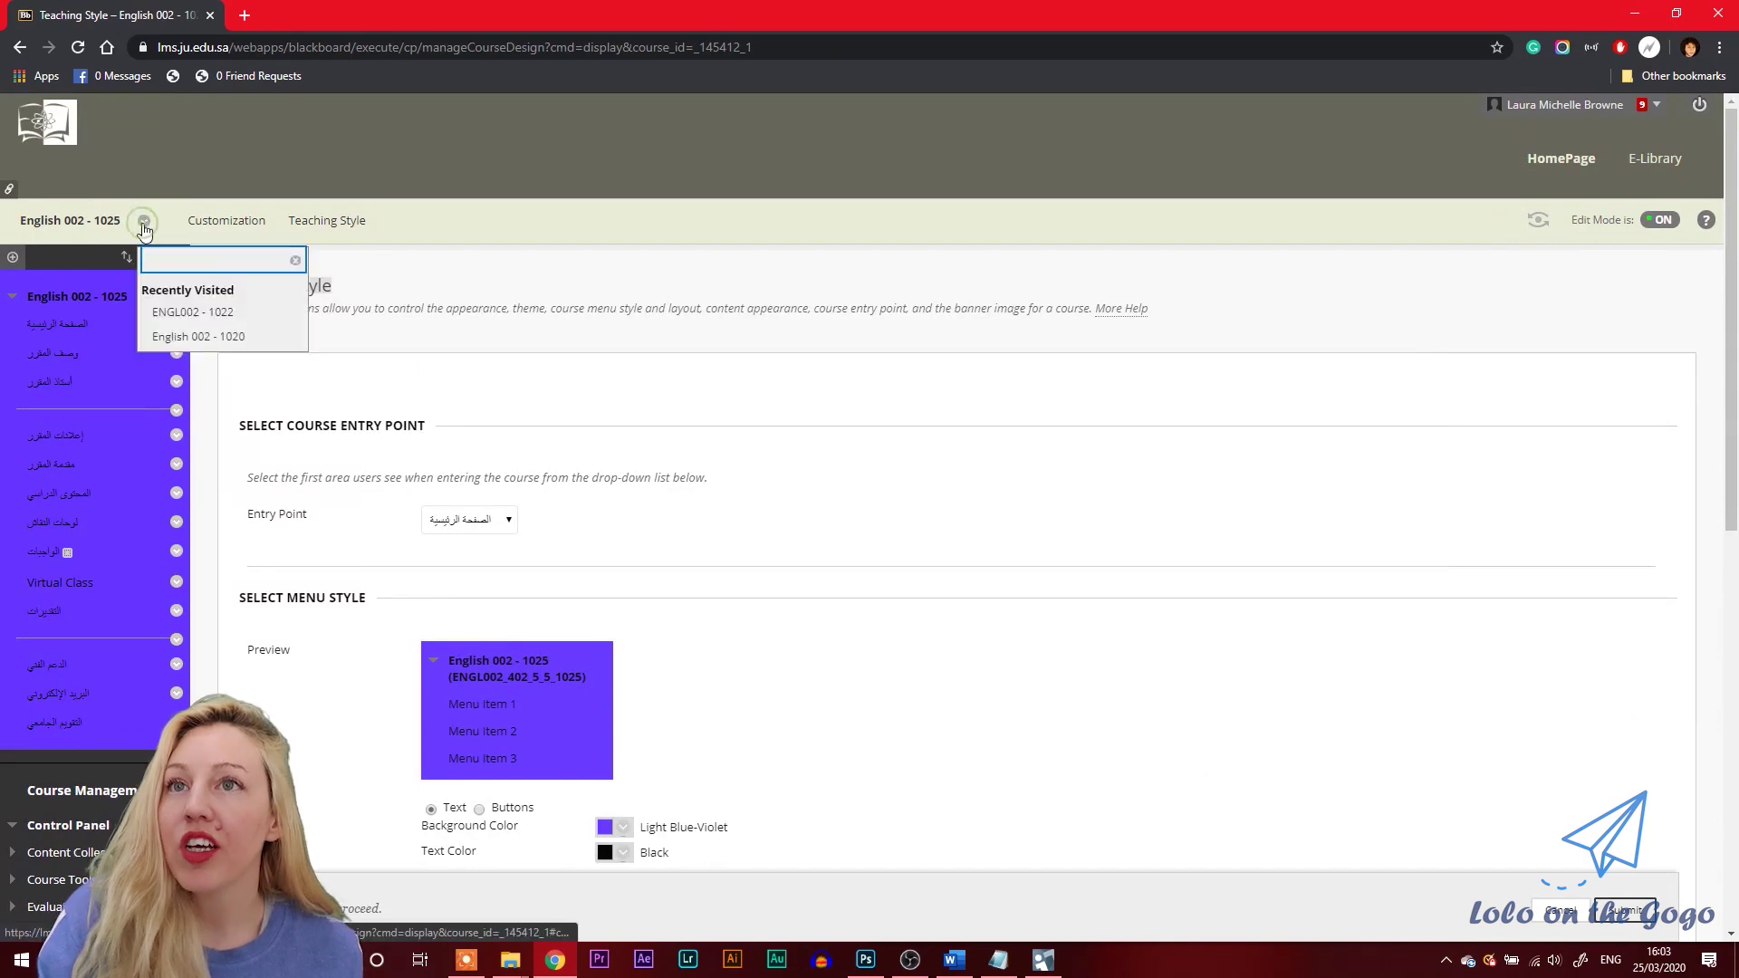
pyautogui.click(224, 322)
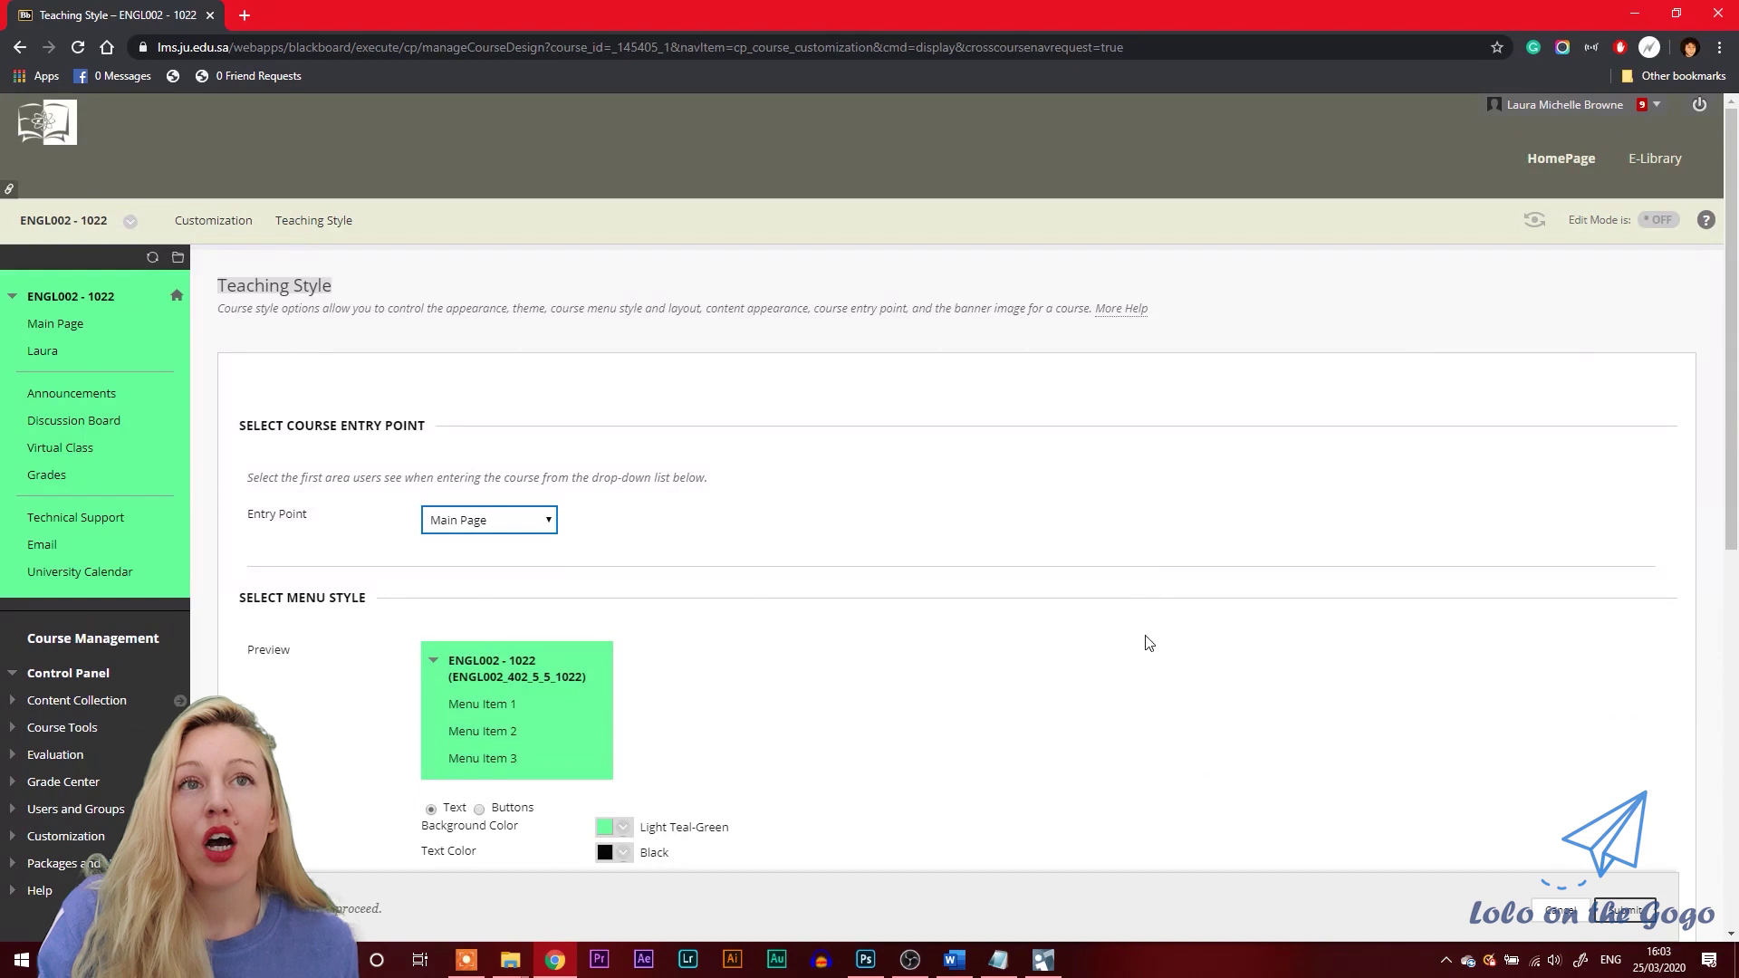
pyautogui.click(53, 326)
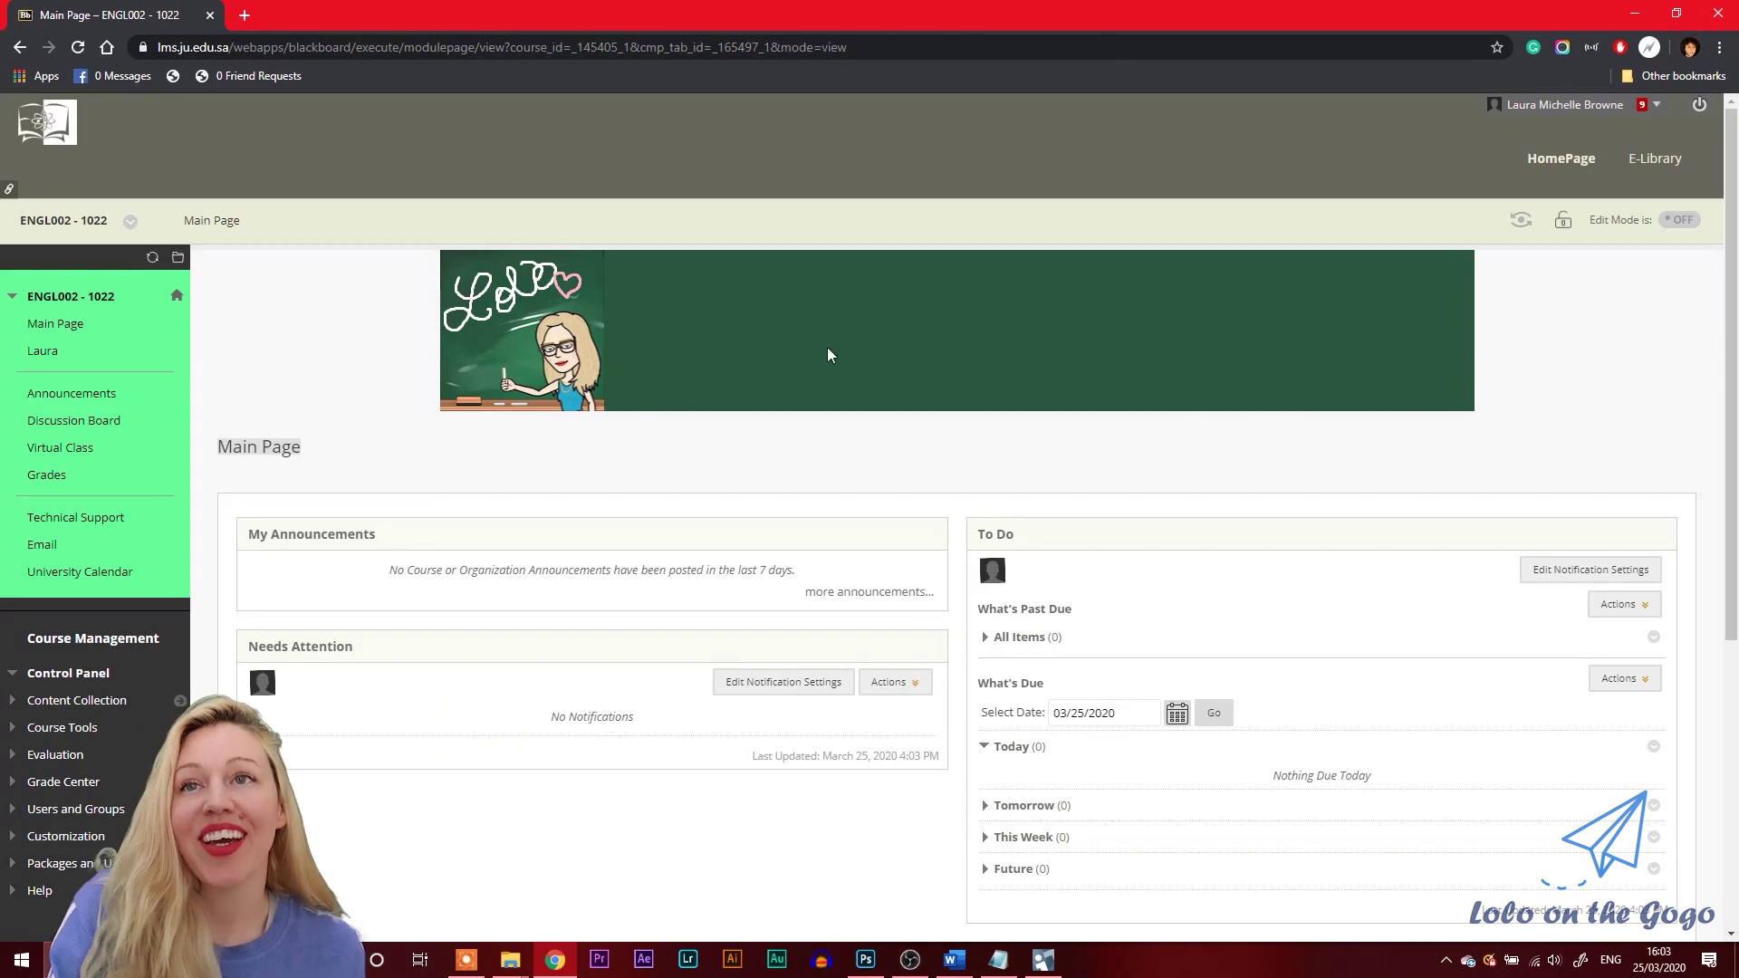
pyautogui.click(130, 223)
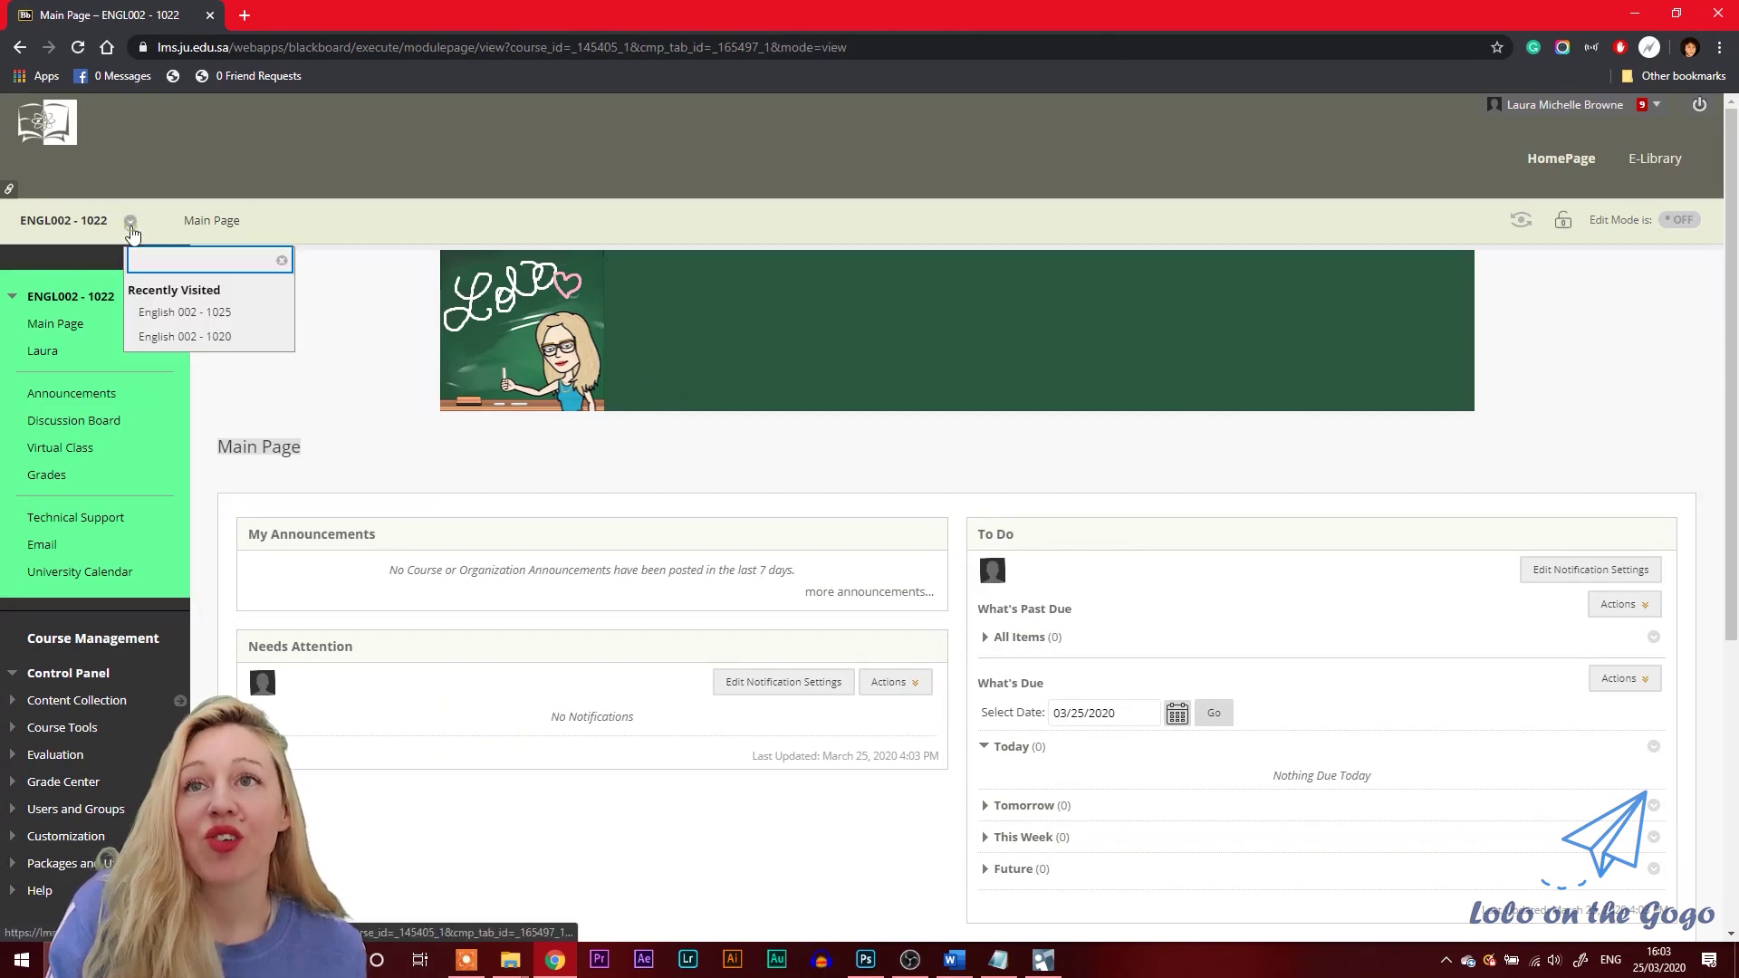
pyautogui.click(261, 341)
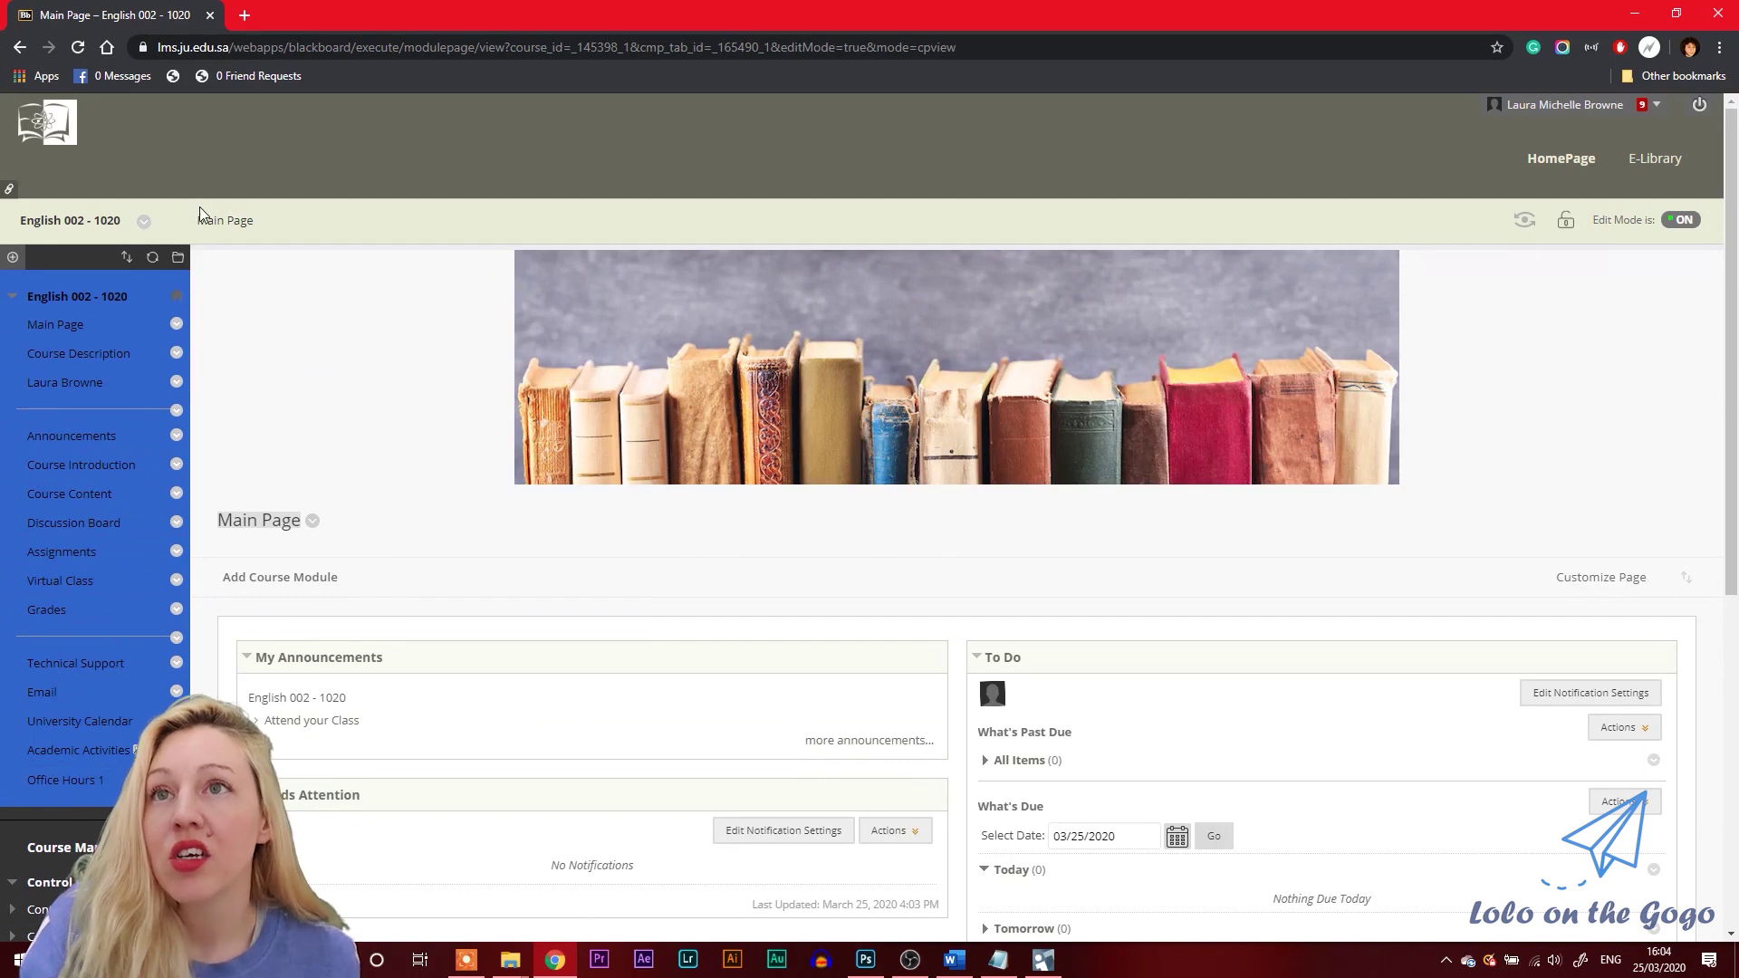
pyautogui.click(108, 226)
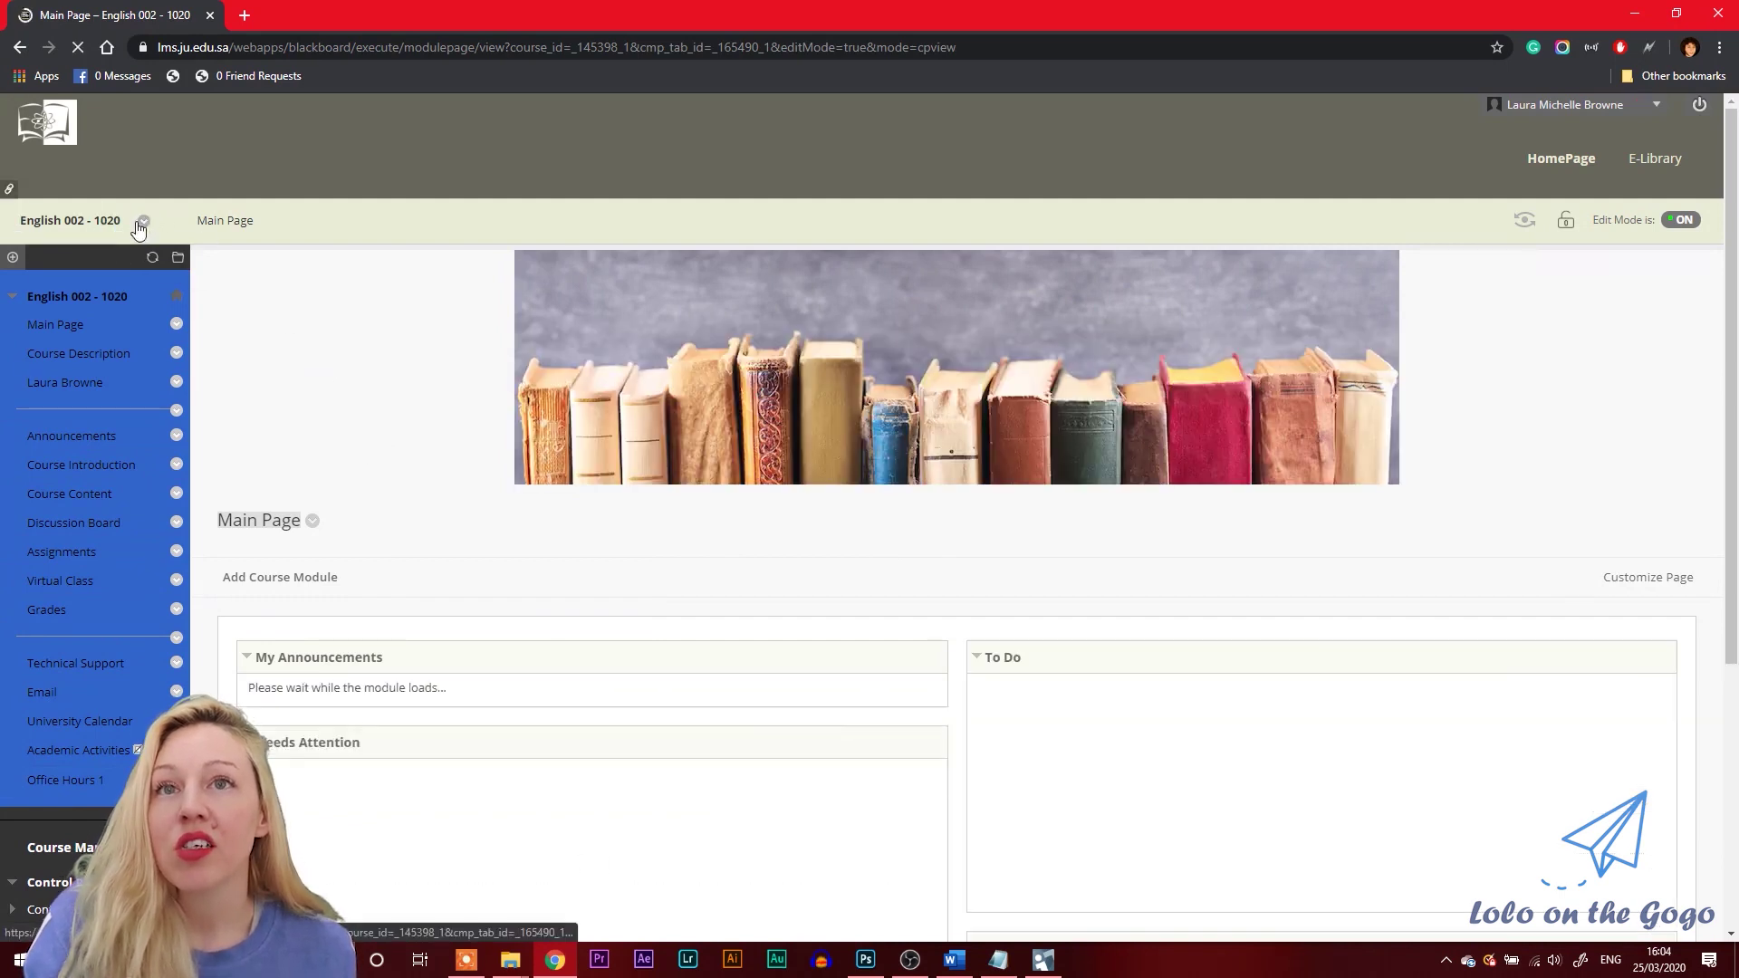
pyautogui.click(142, 223)
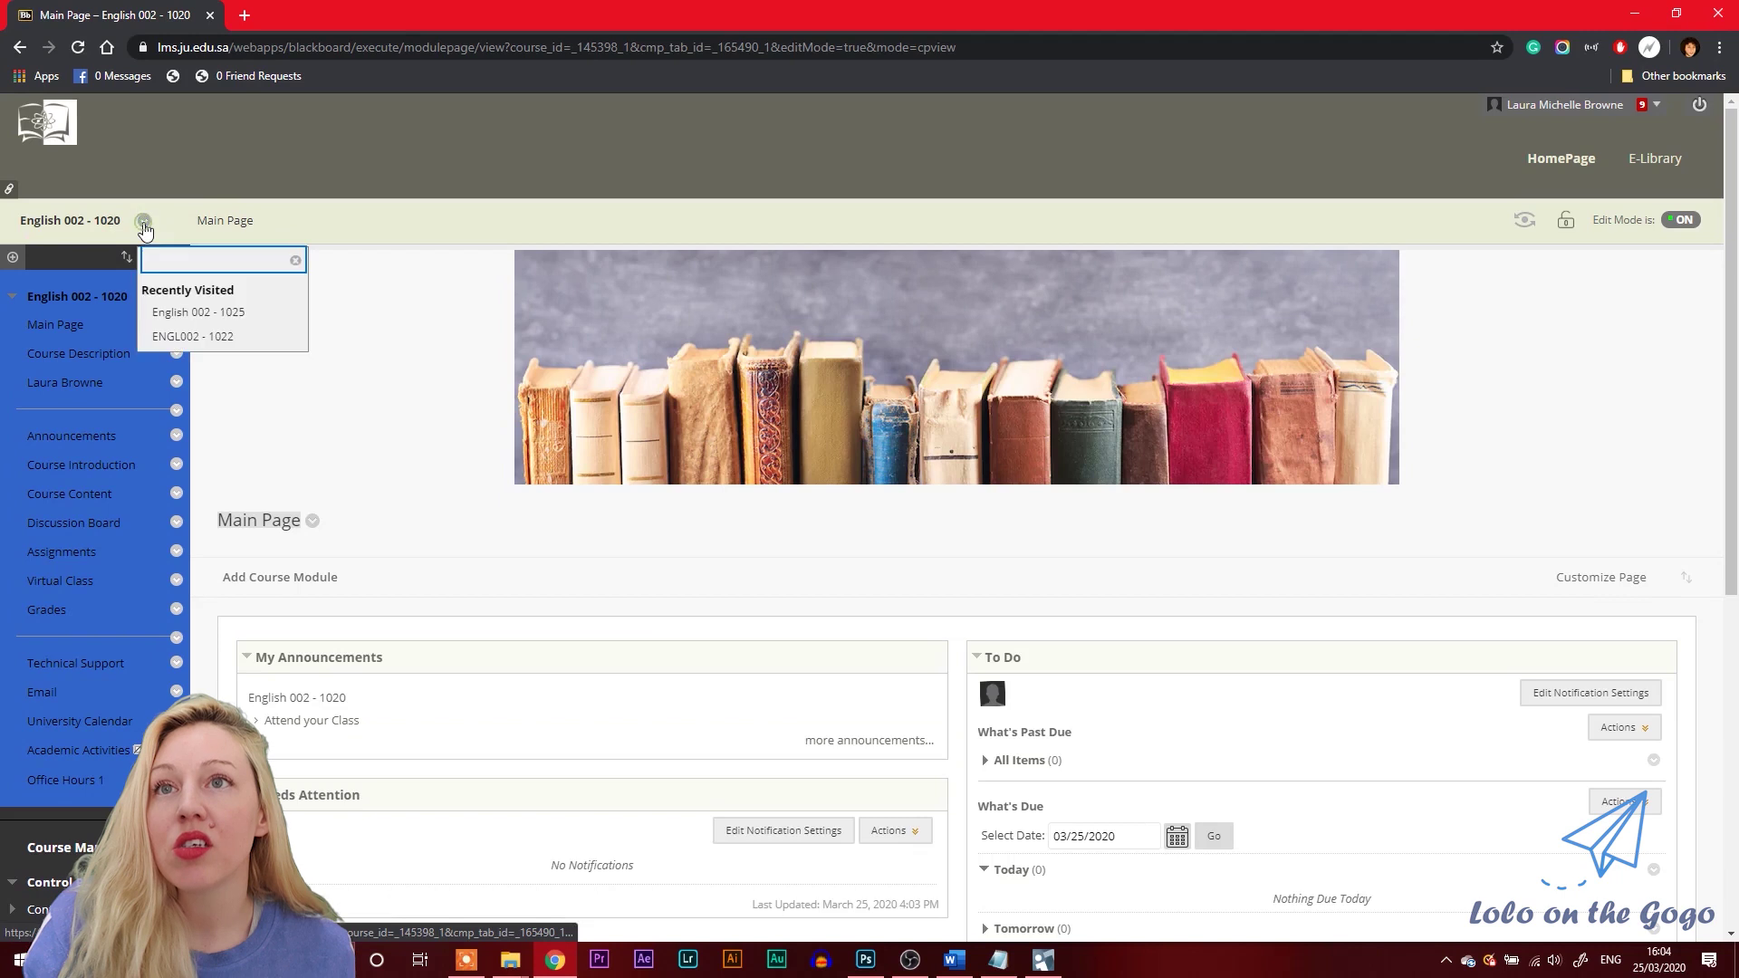
pyautogui.click(222, 313)
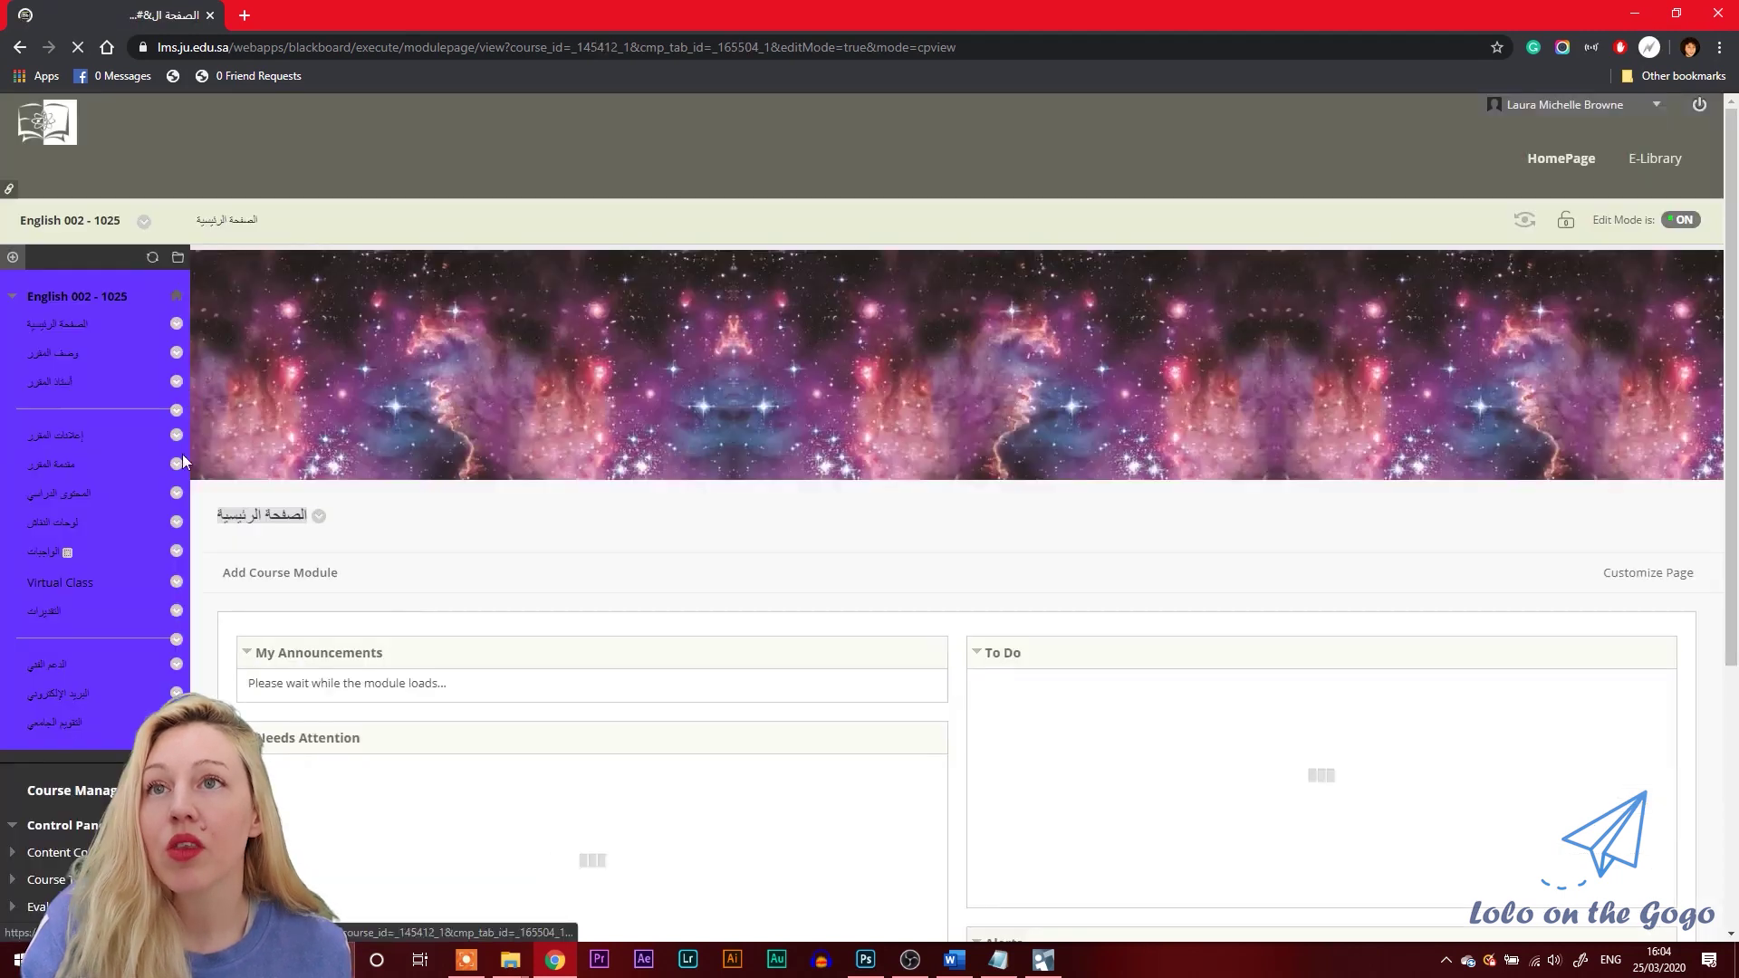
# - Change the first Arabic course menu link's label to 'Main Page' and confirm it
pyautogui.click(177, 323)
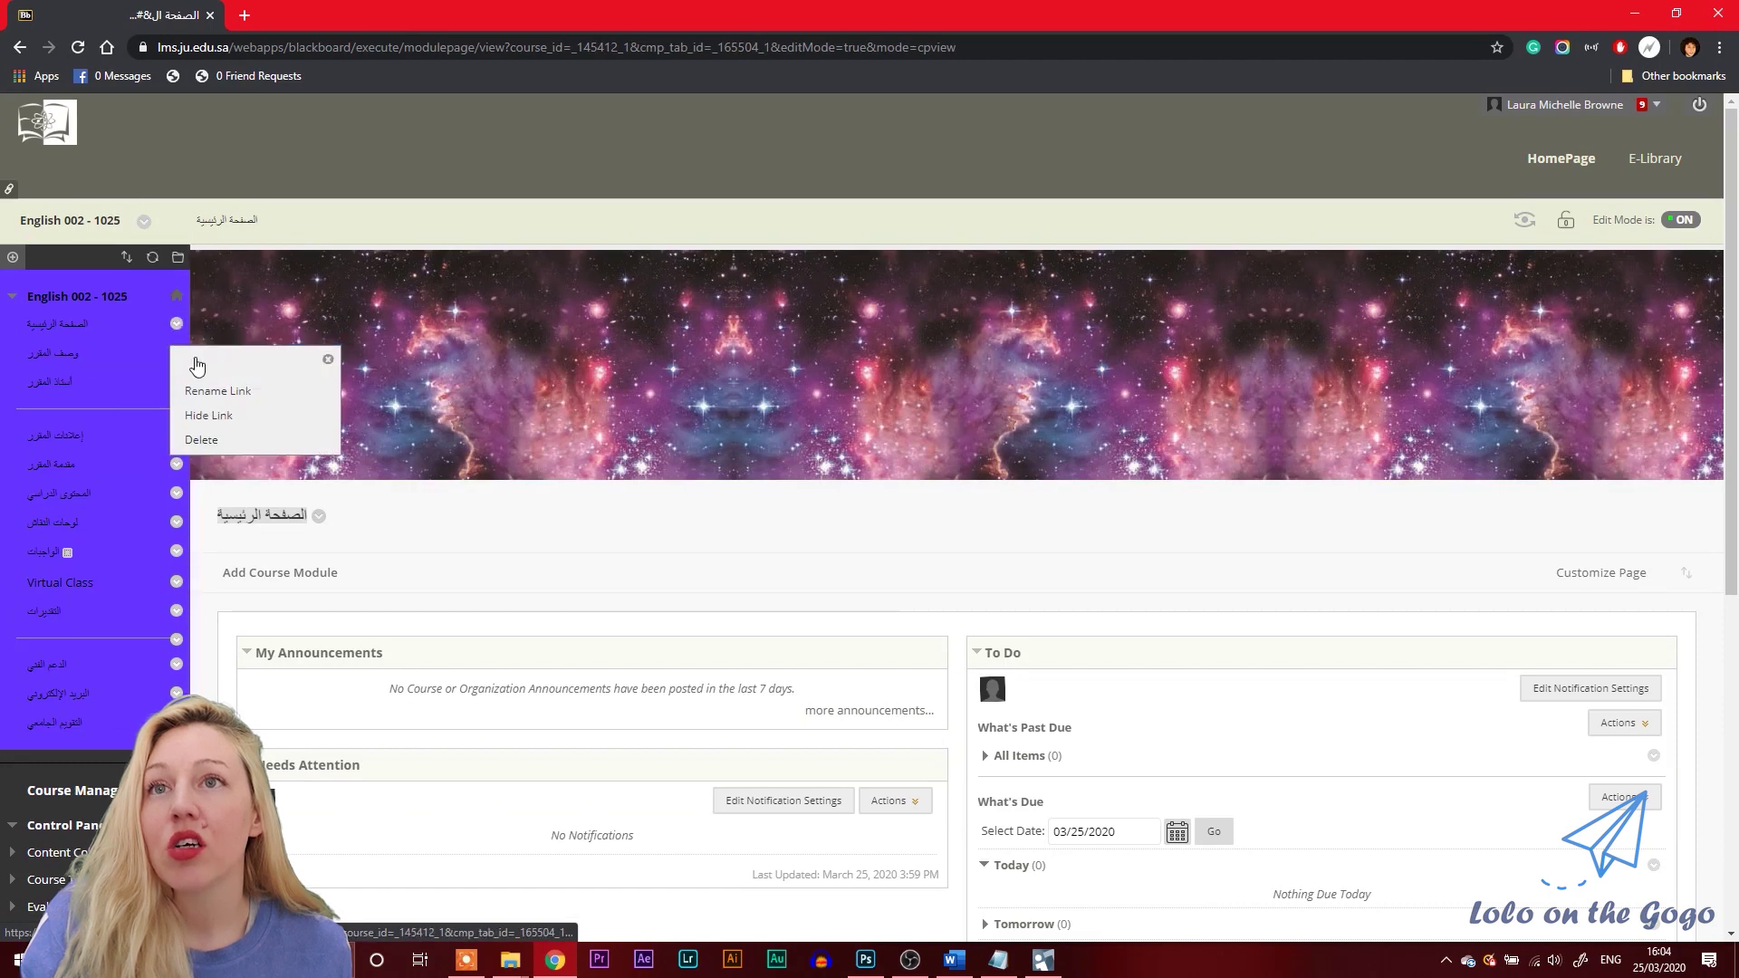
pyautogui.click(215, 391)
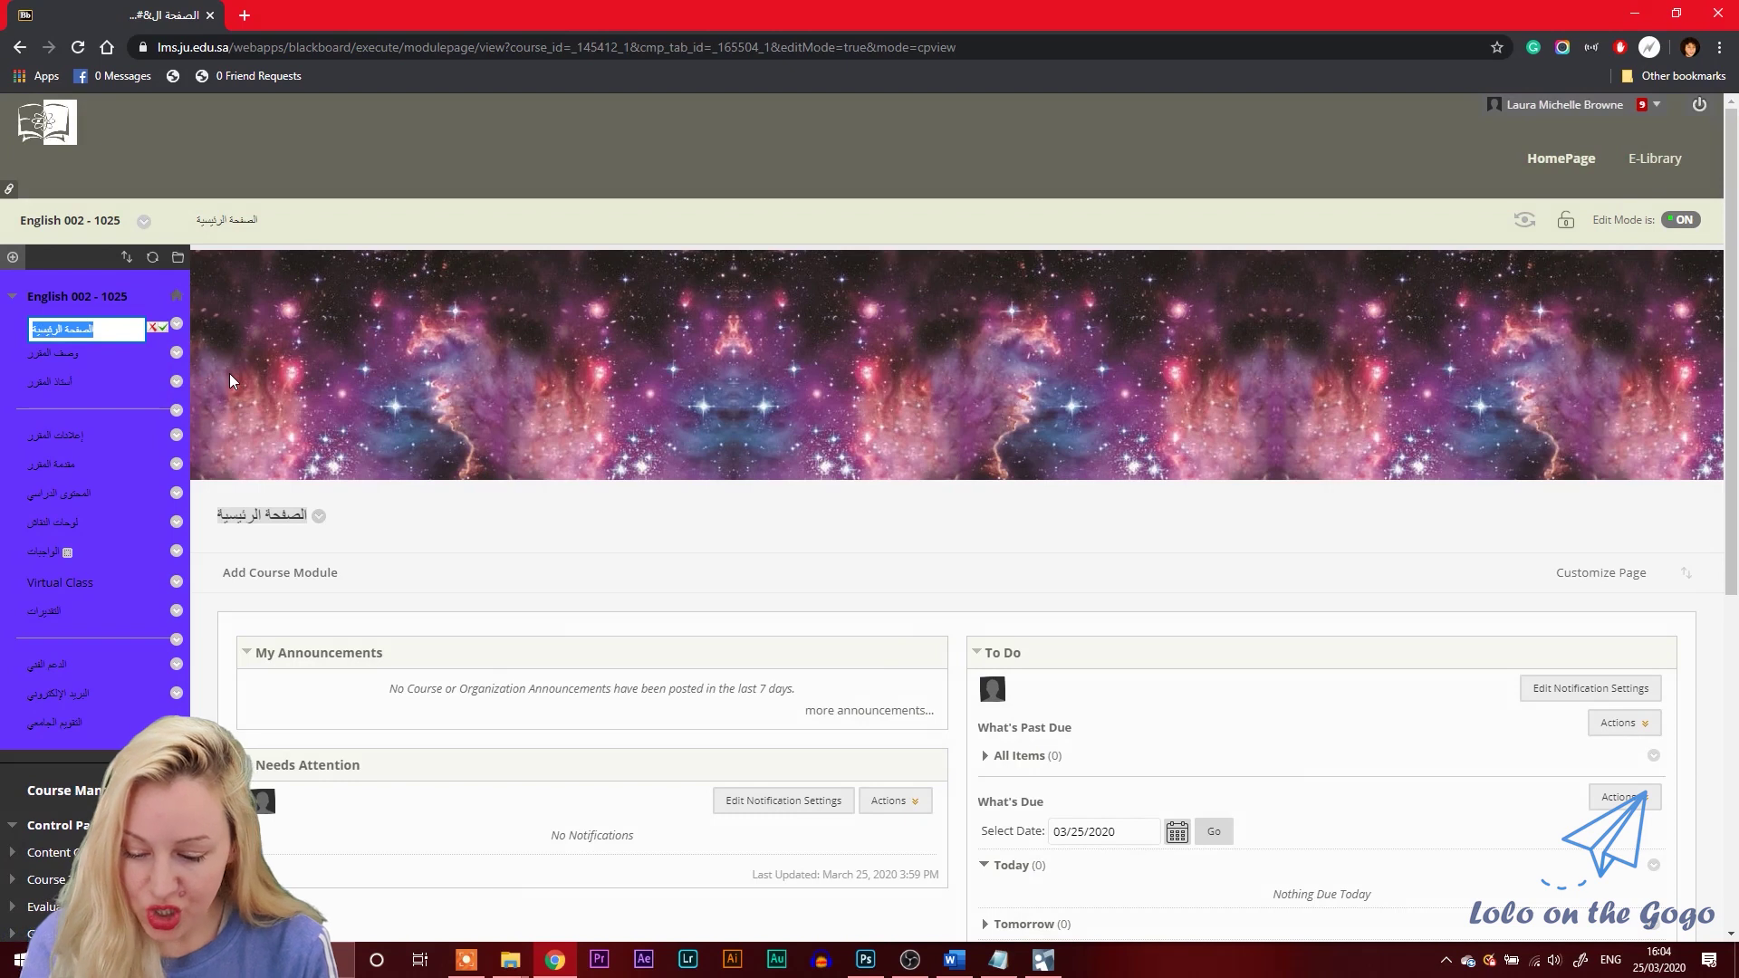
pyautogui.write('M')
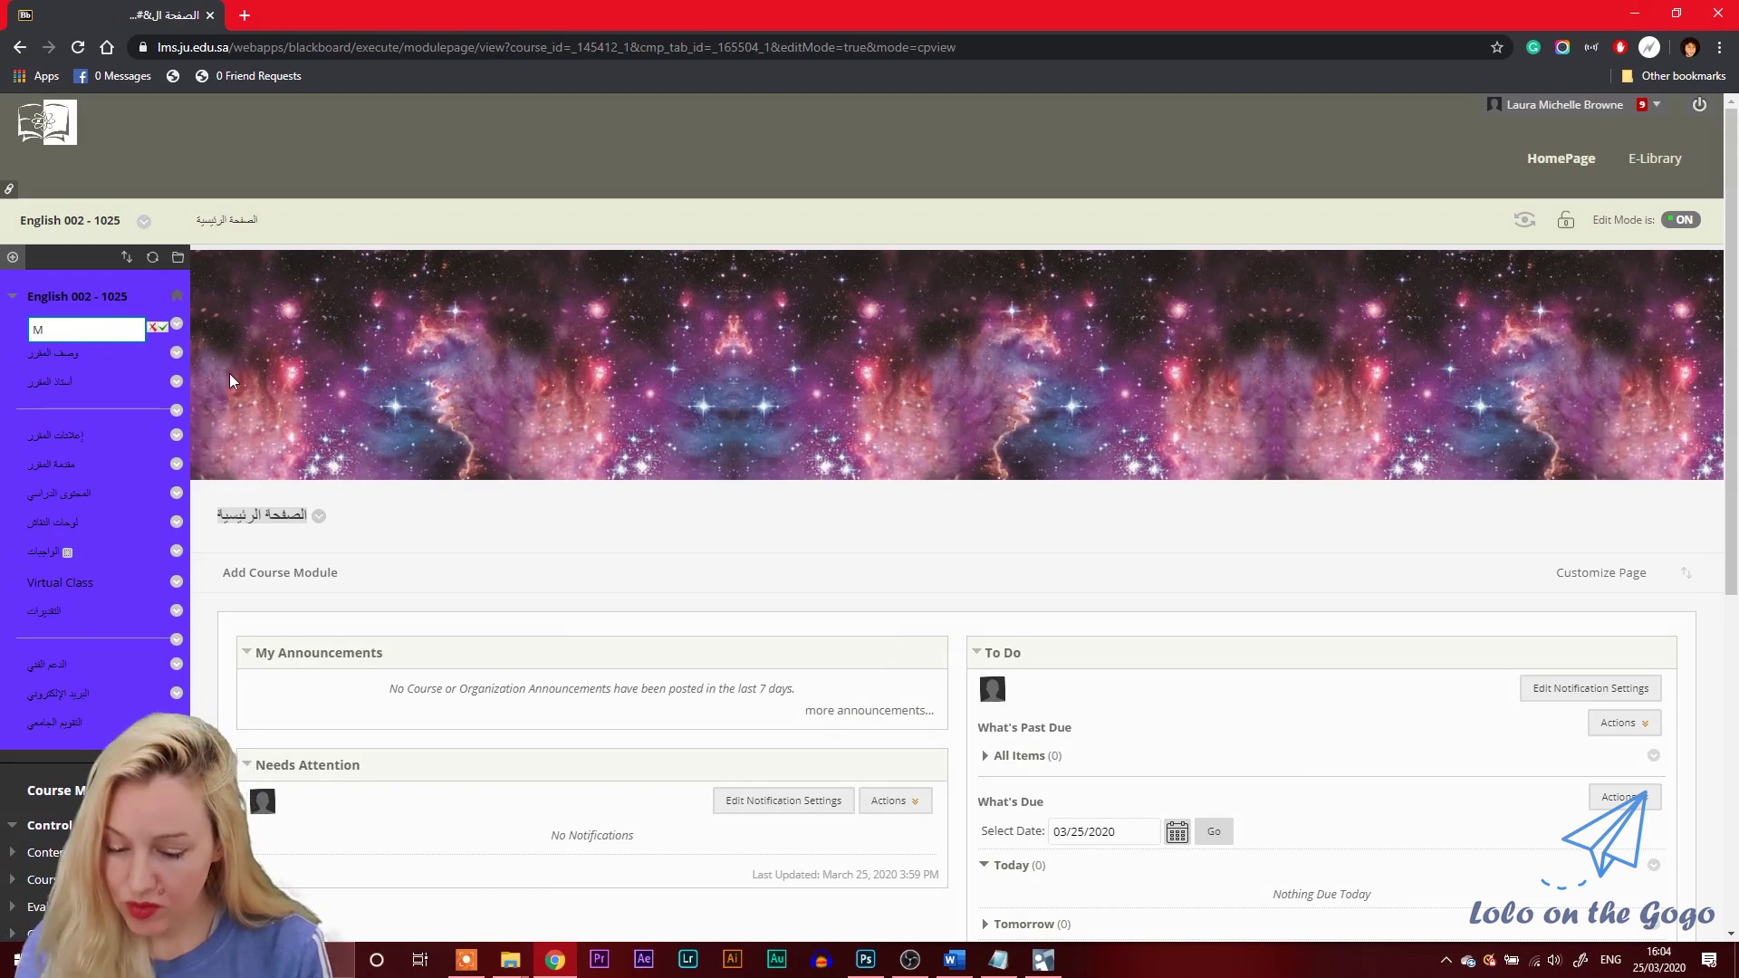
pyautogui.write('ain ')
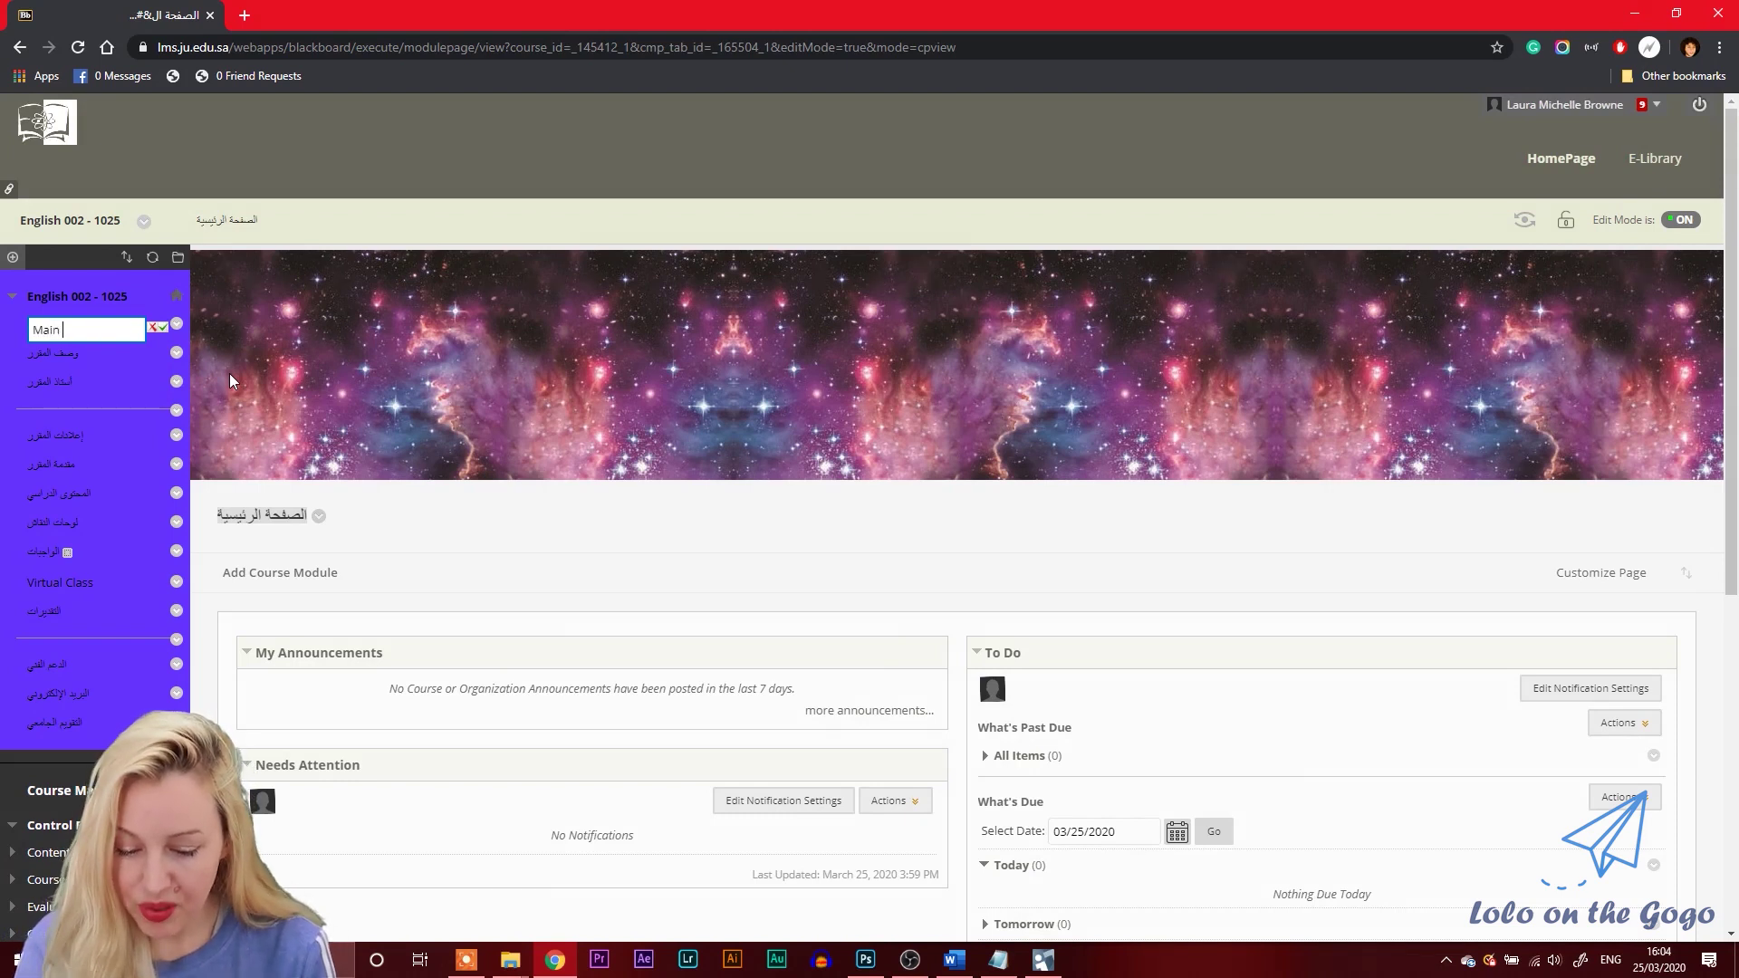
pyautogui.write('Page')
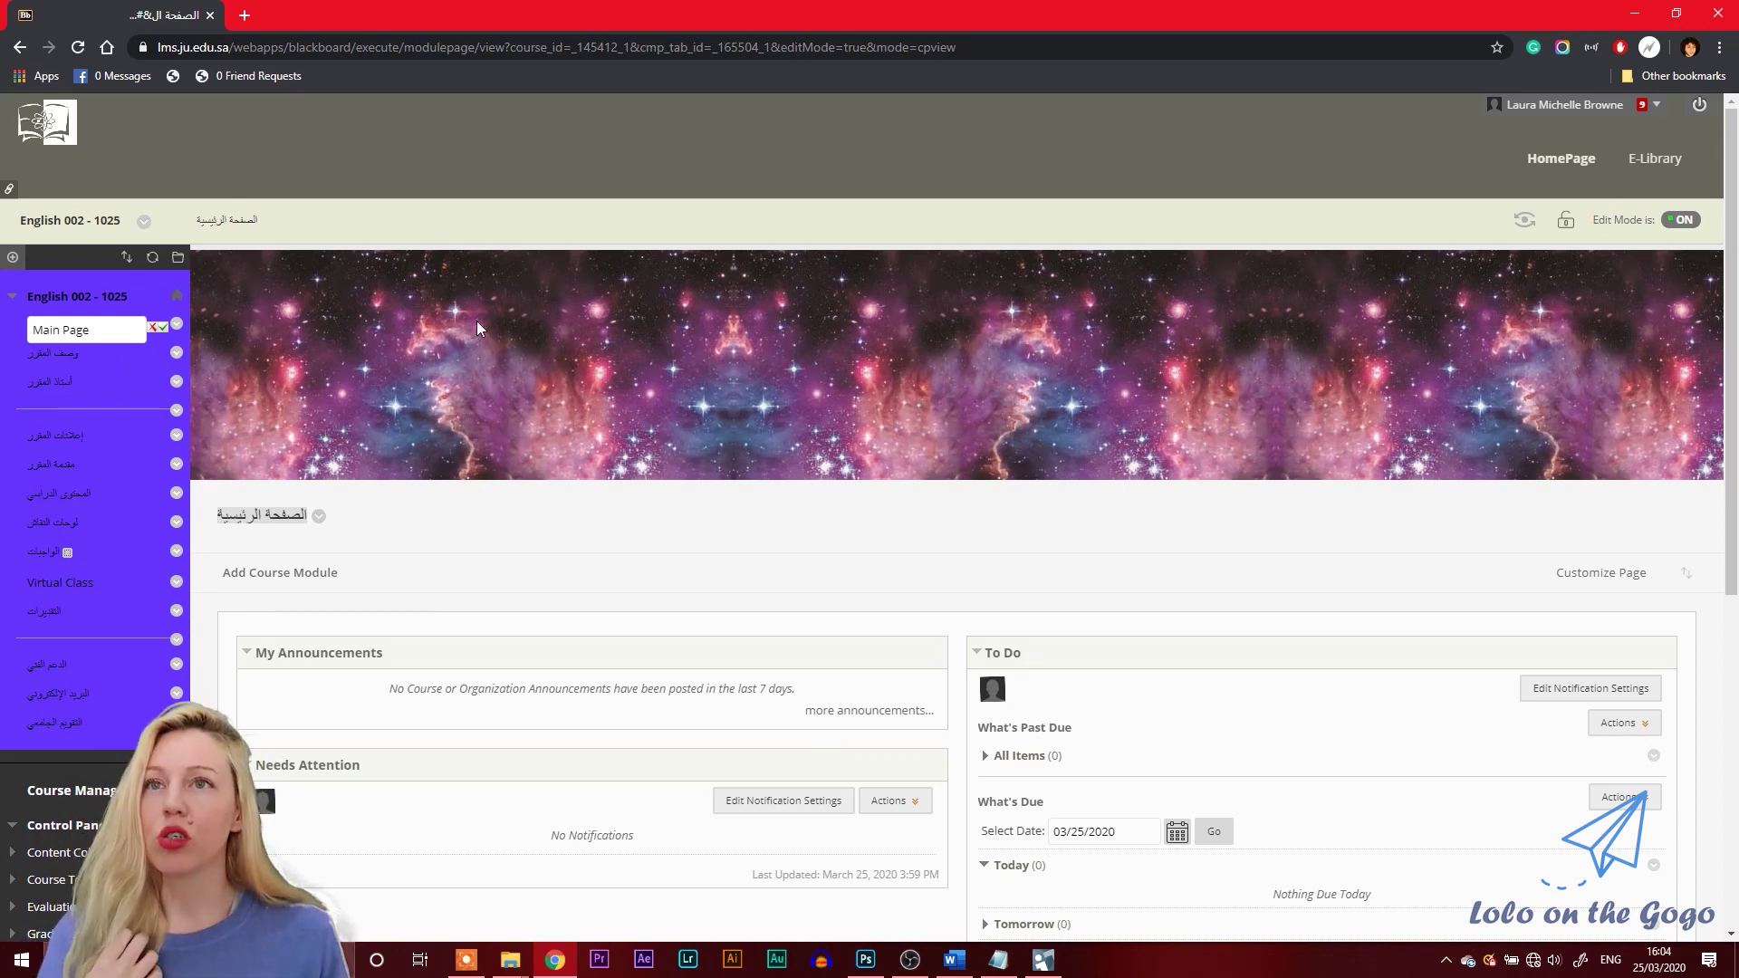
pyautogui.click(164, 328)
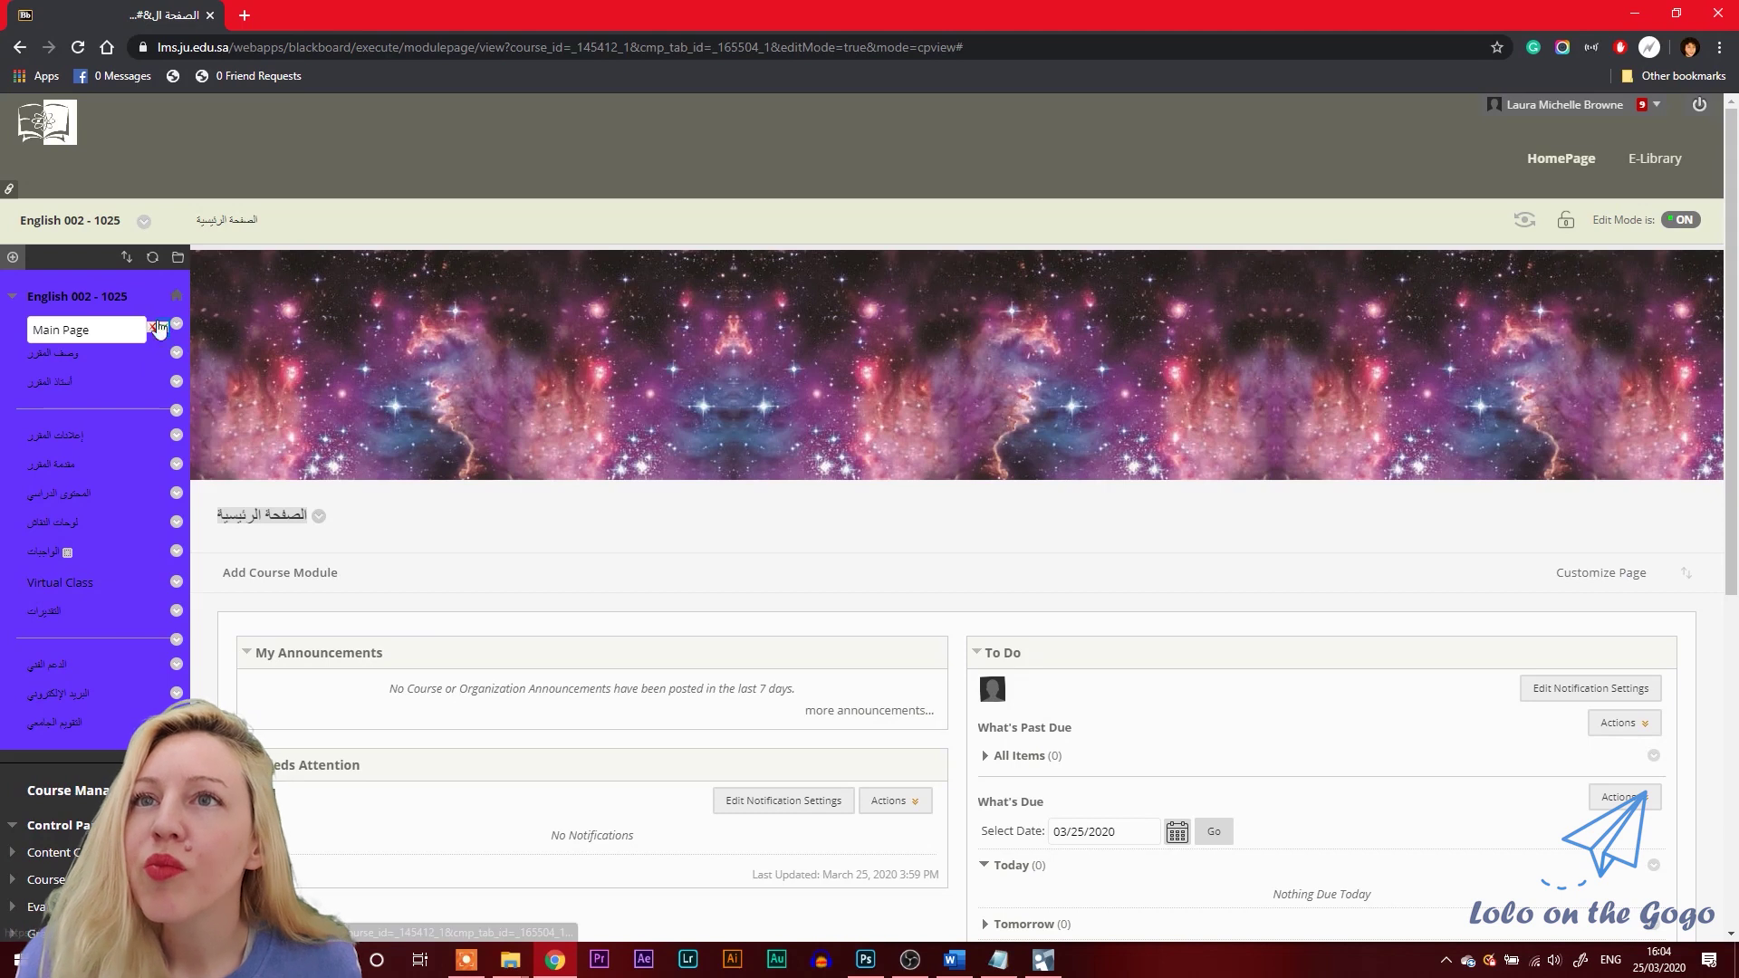
pyautogui.click(174, 329)
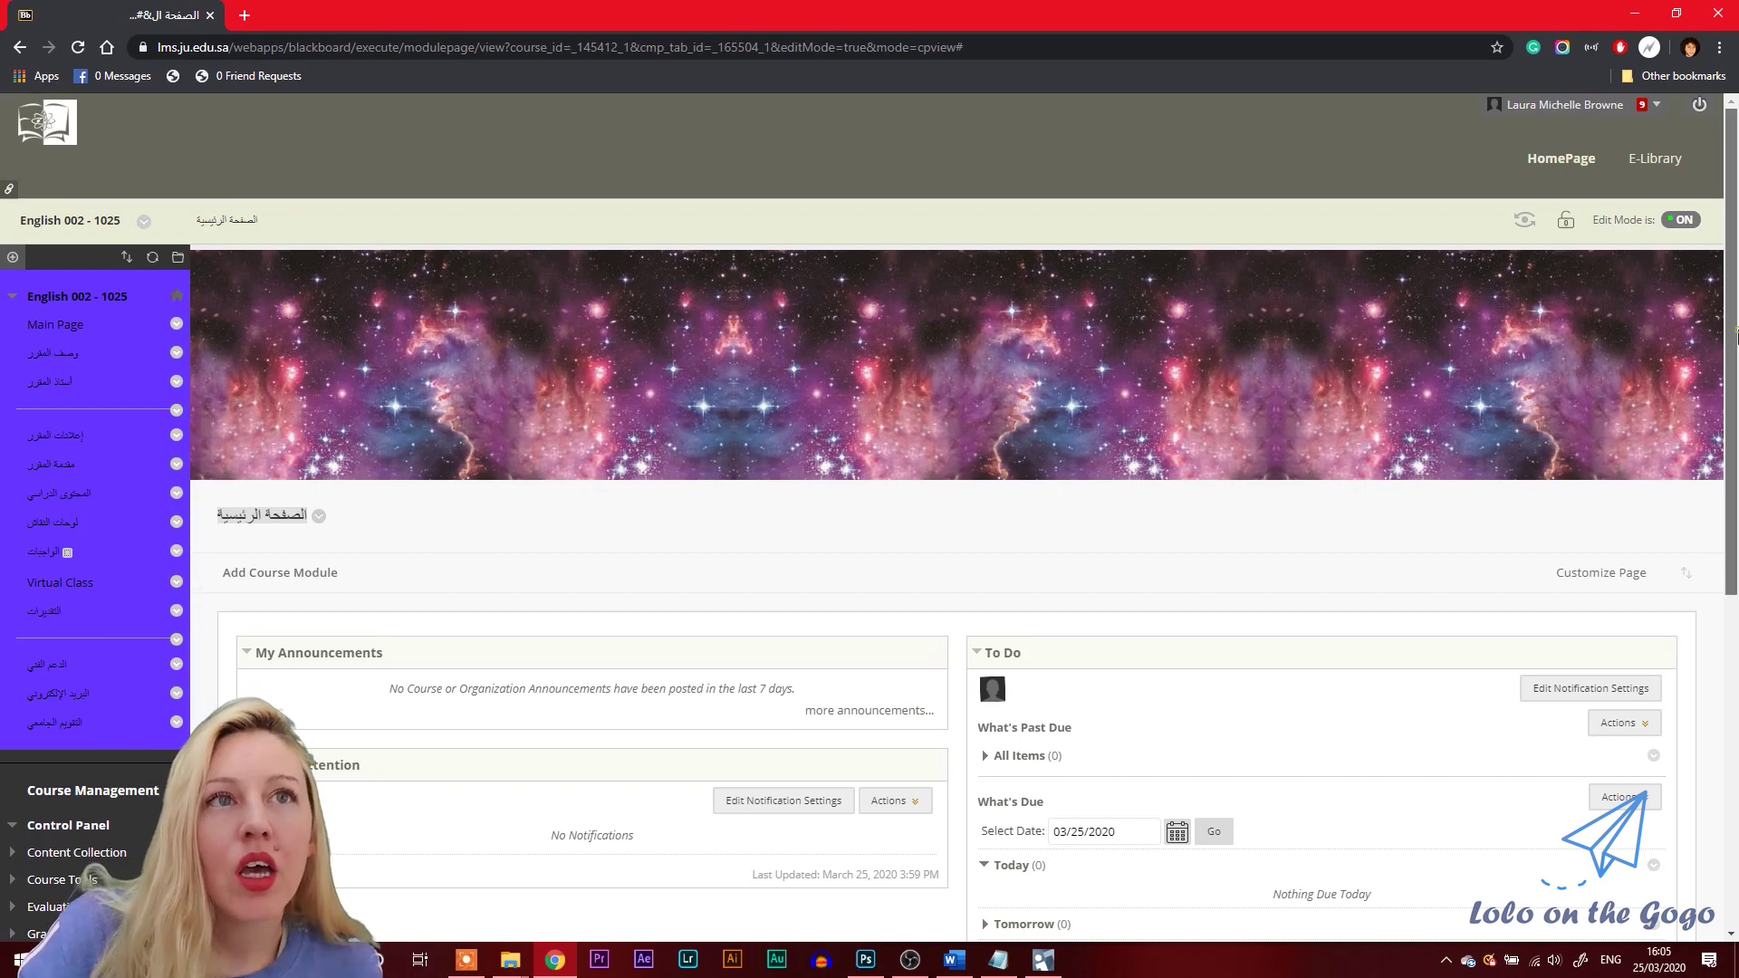
pyautogui.moveTo(1736, 340); pyautogui.dragTo(1735, 548)
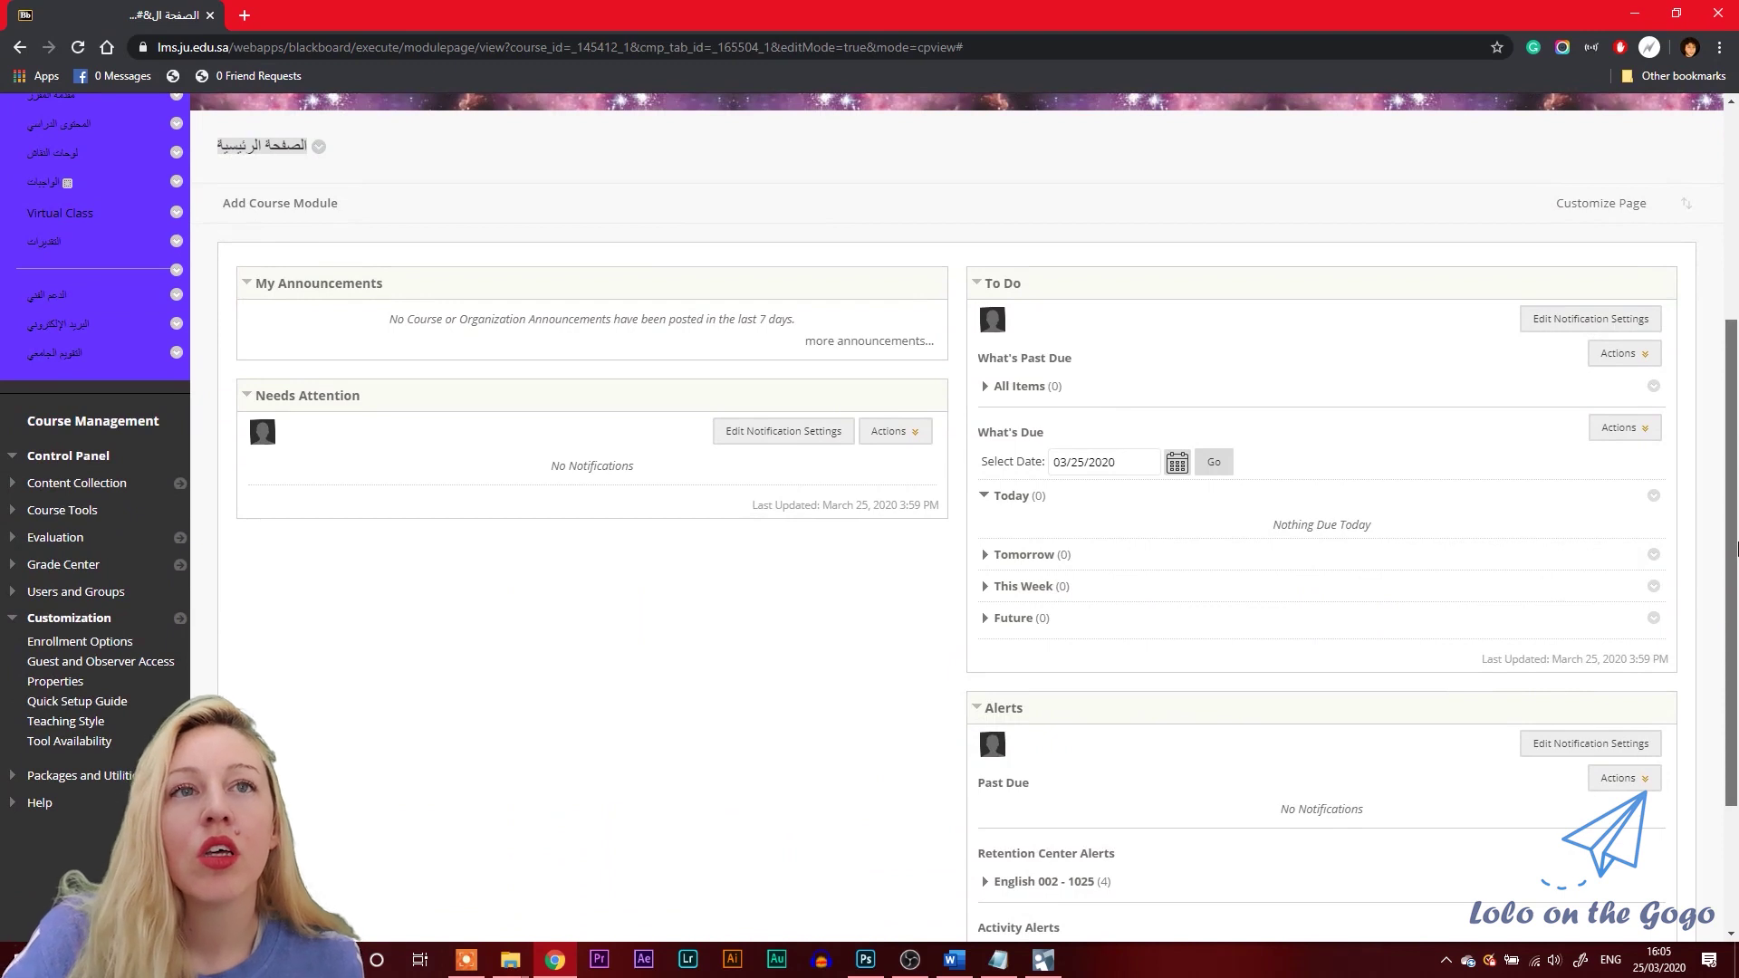
pyautogui.moveTo(1738, 548); pyautogui.dragTo(1737, 334)
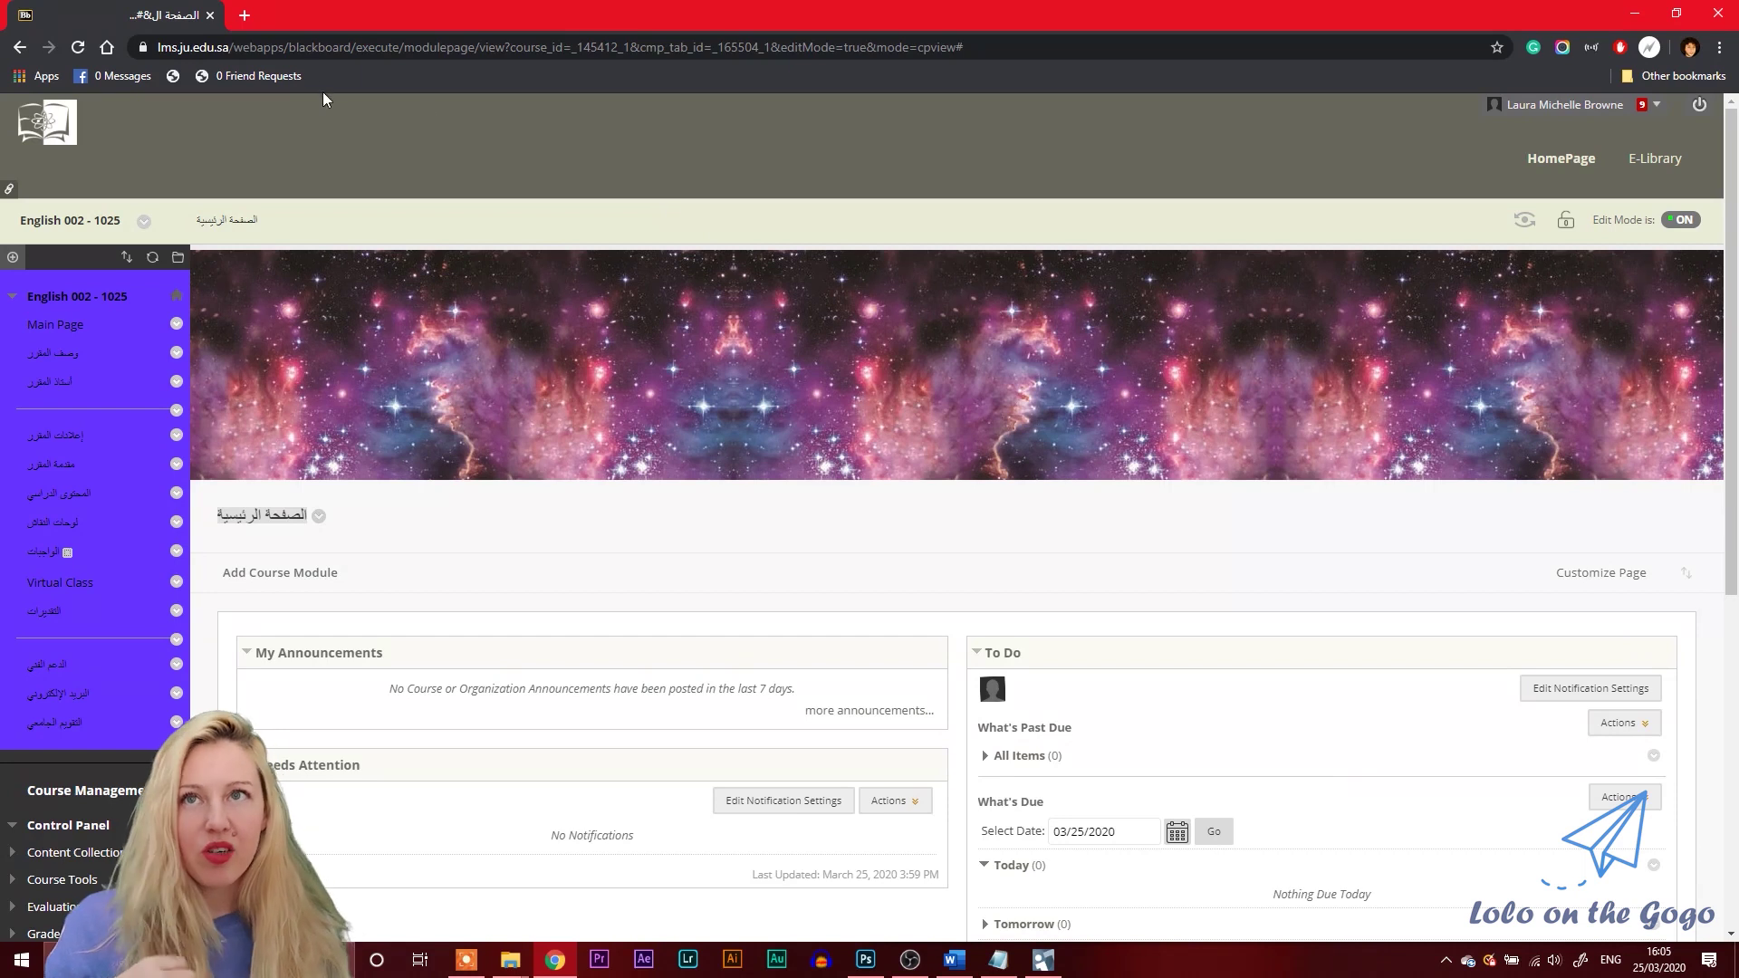
# - In a new tab, search Google for the Lolo on the Gogo blog's handle
pyautogui.click(244, 15)
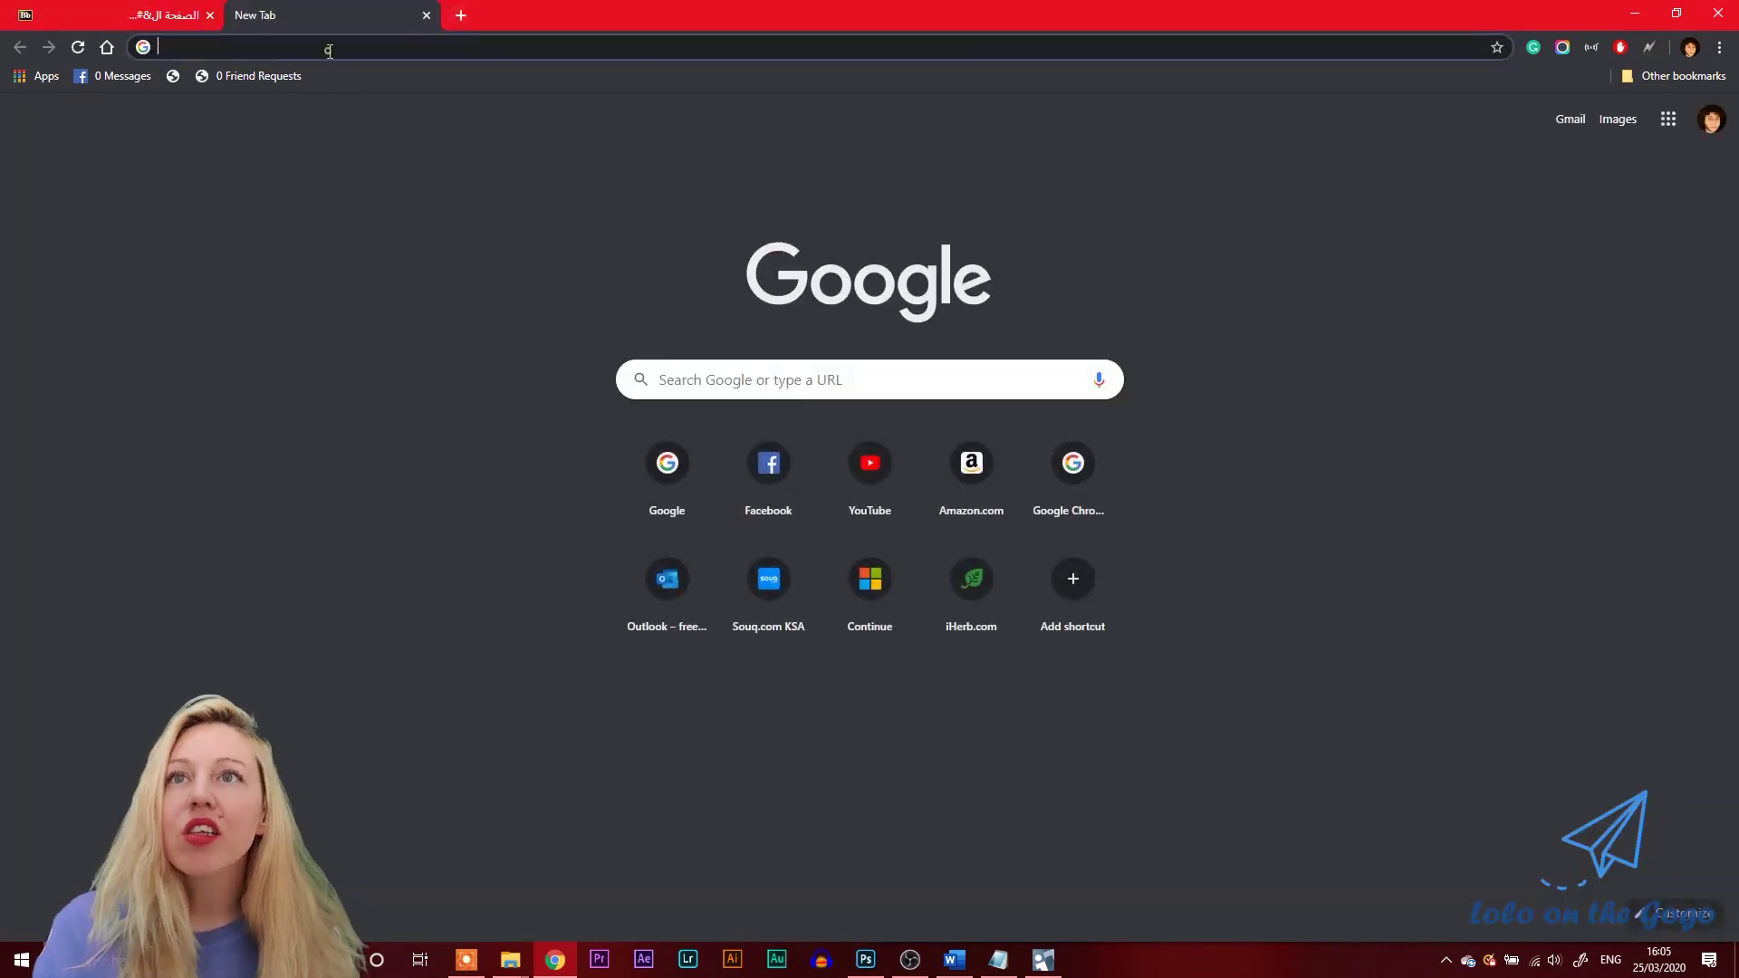
pyautogui.write('lolo')
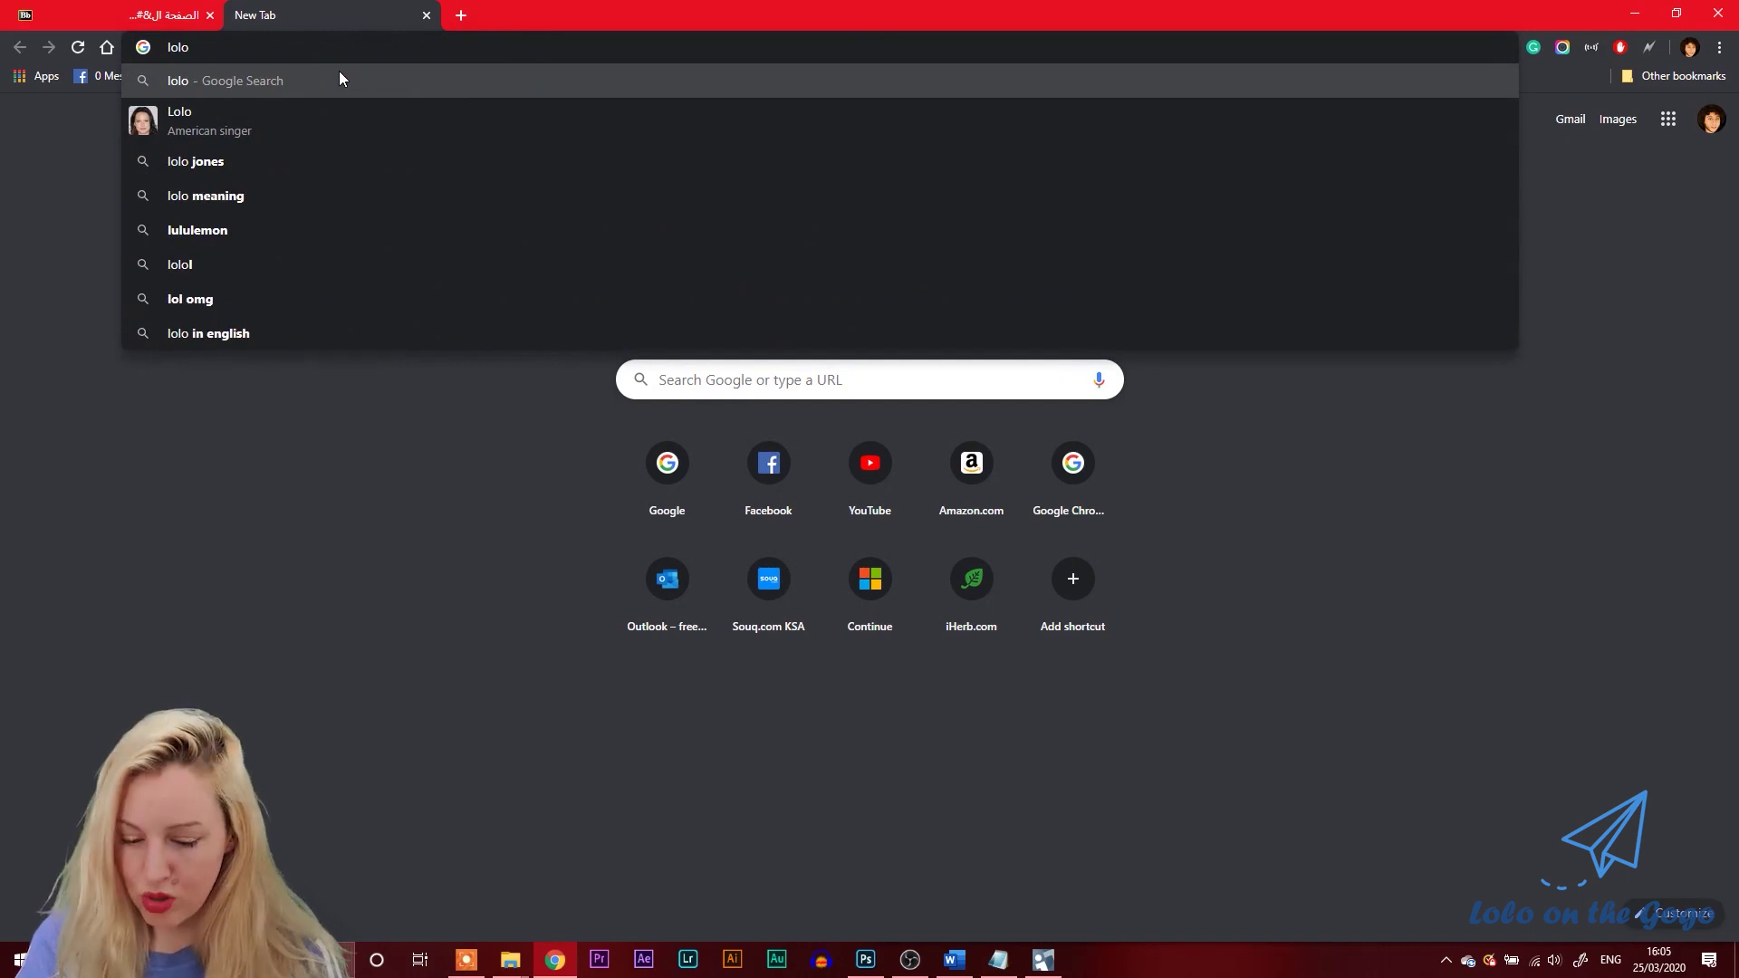
pyautogui.write('travelgo')
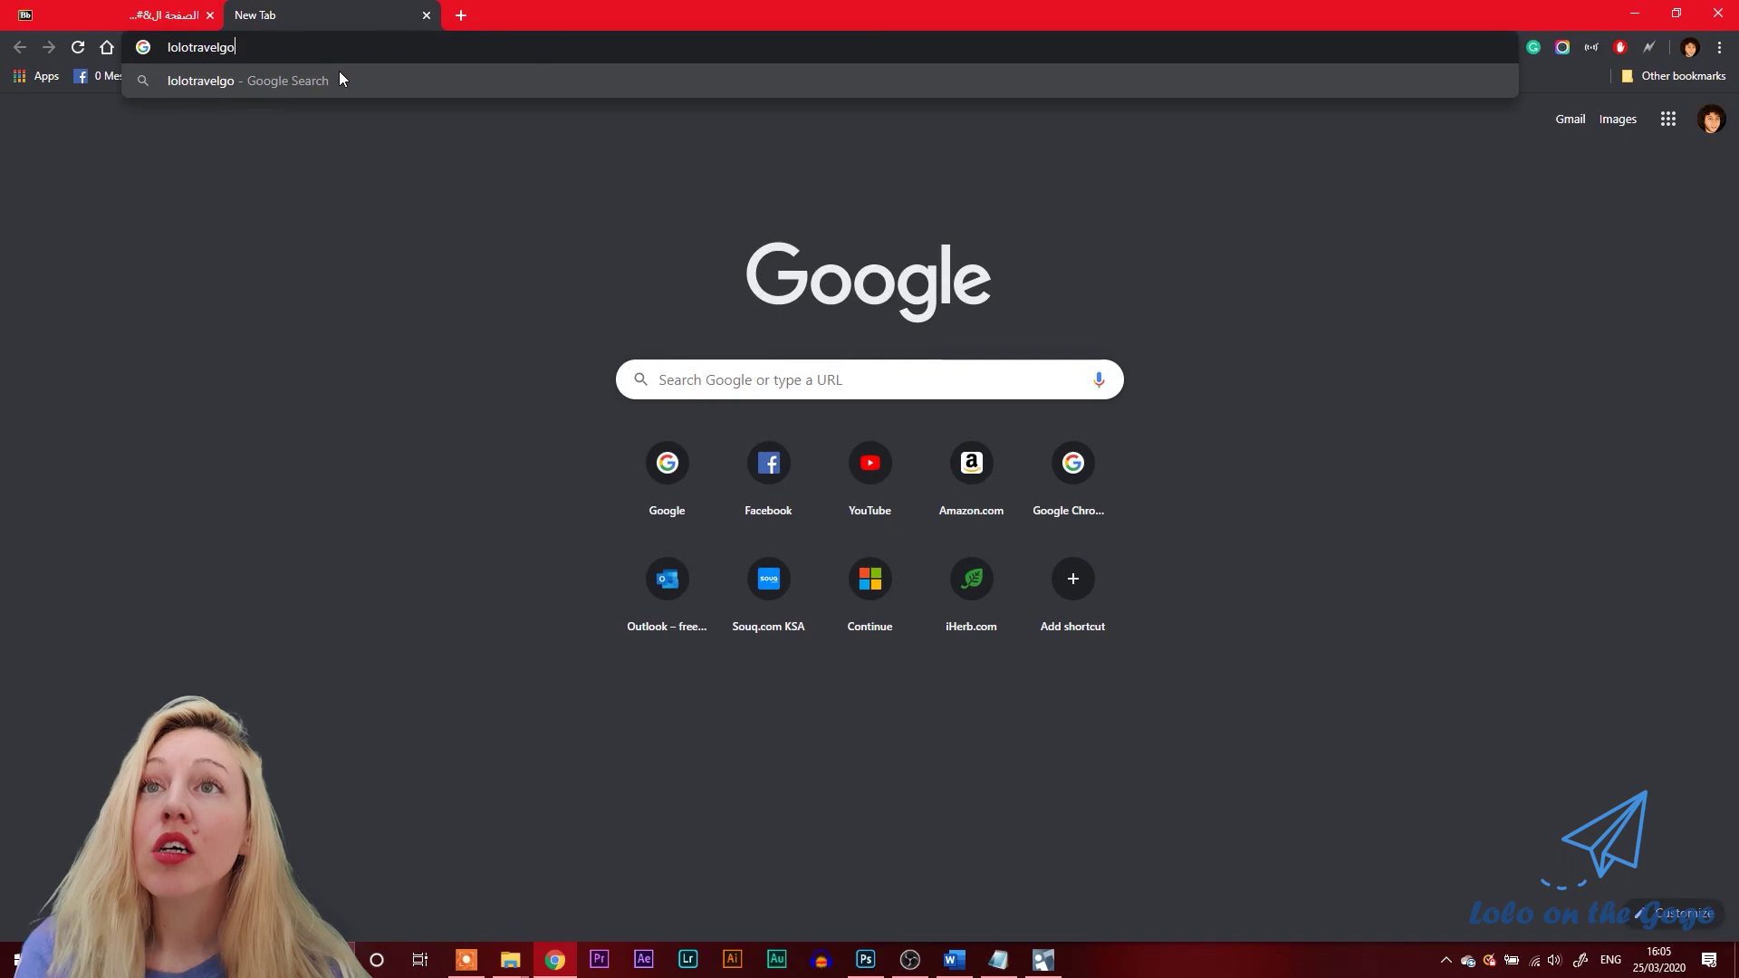
pyautogui.write('go')
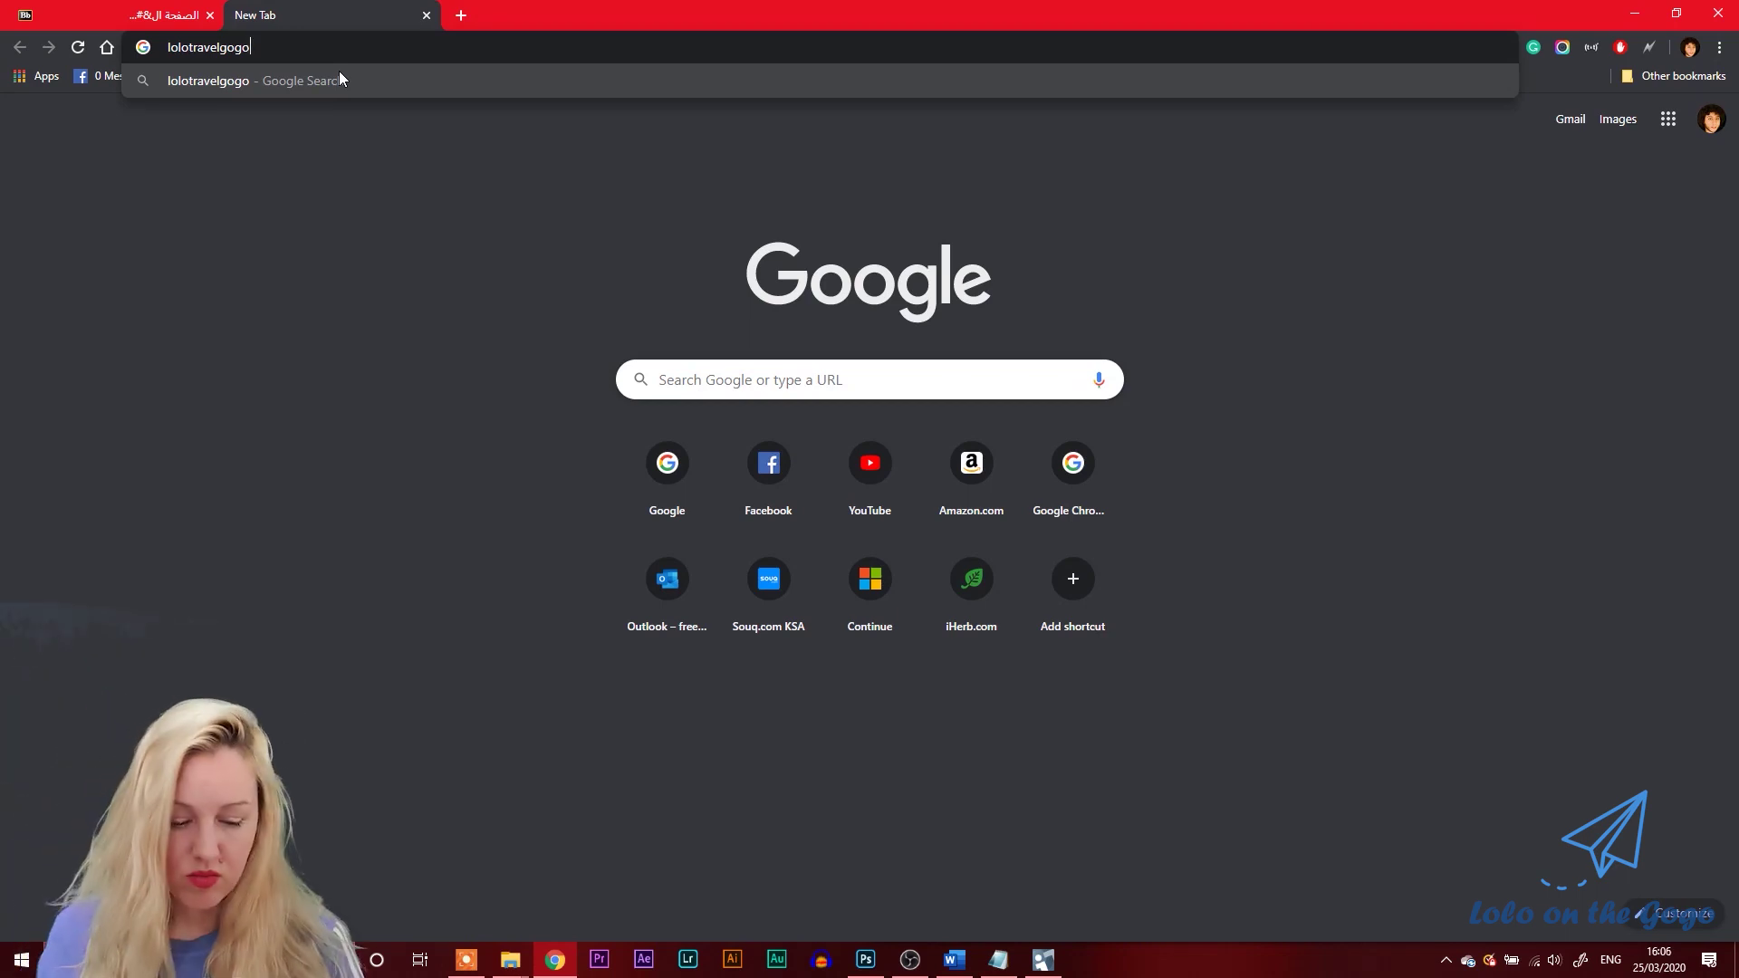
pyautogui.press('Return')
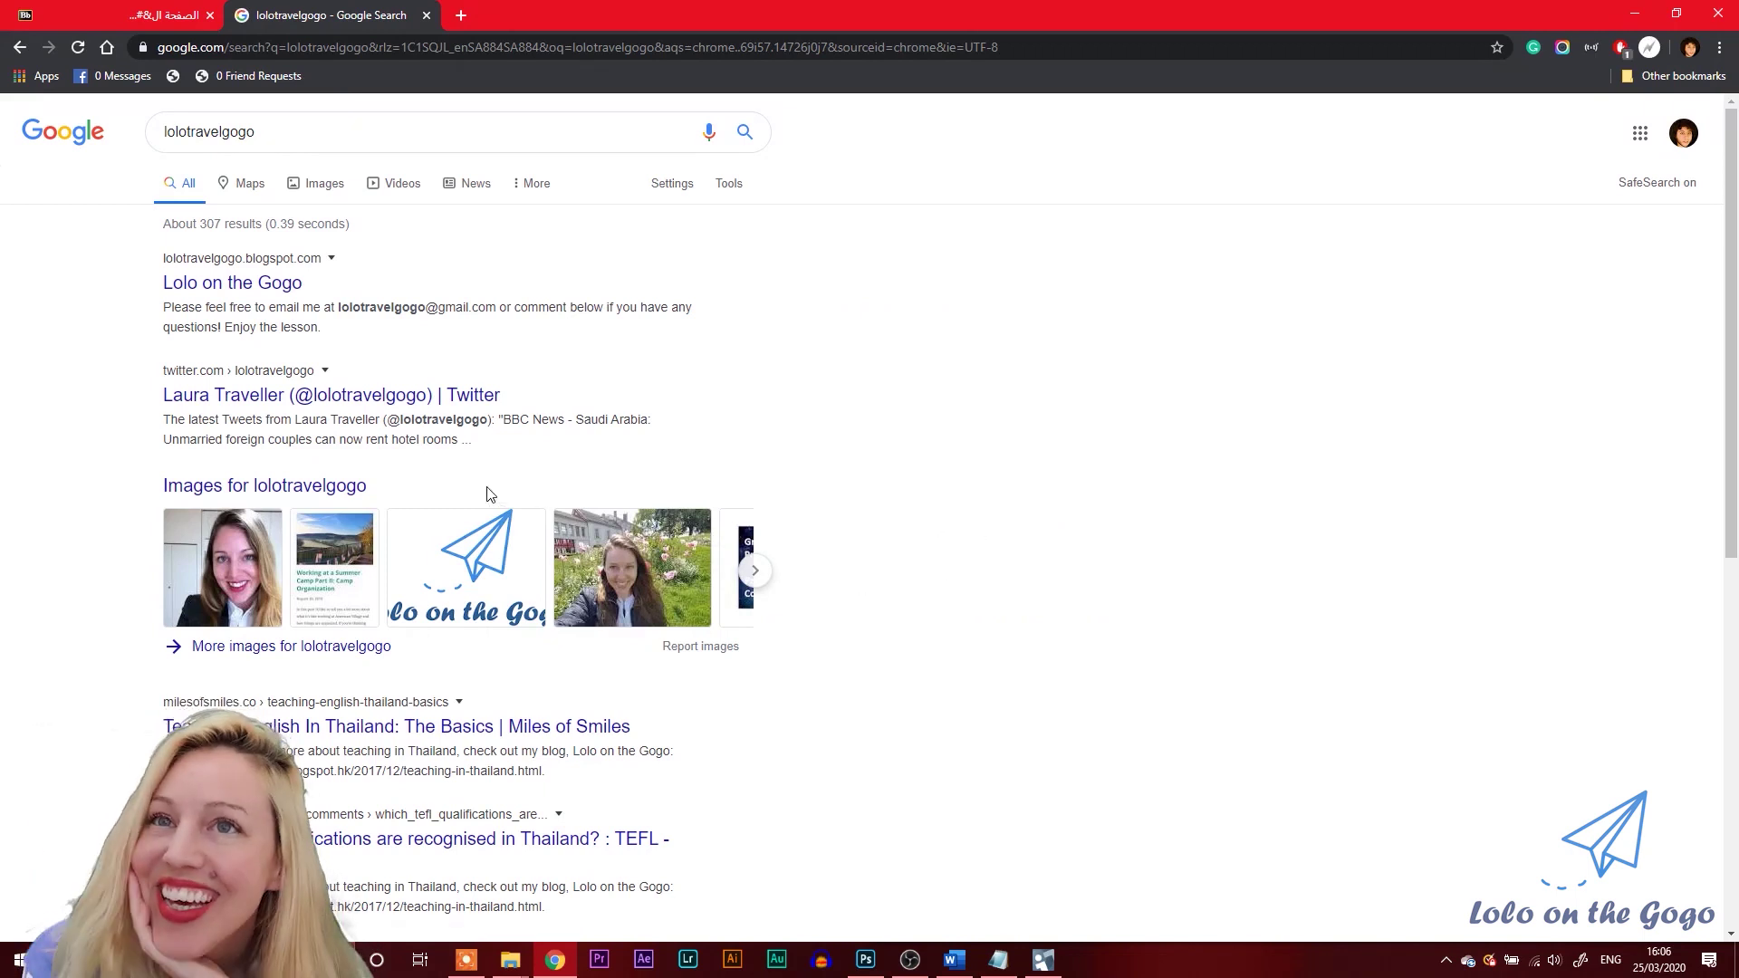
# - Open the blog's Dress Code post, return to its top, and bring up the What Not to Wear link's menu
pyautogui.click(252, 292)
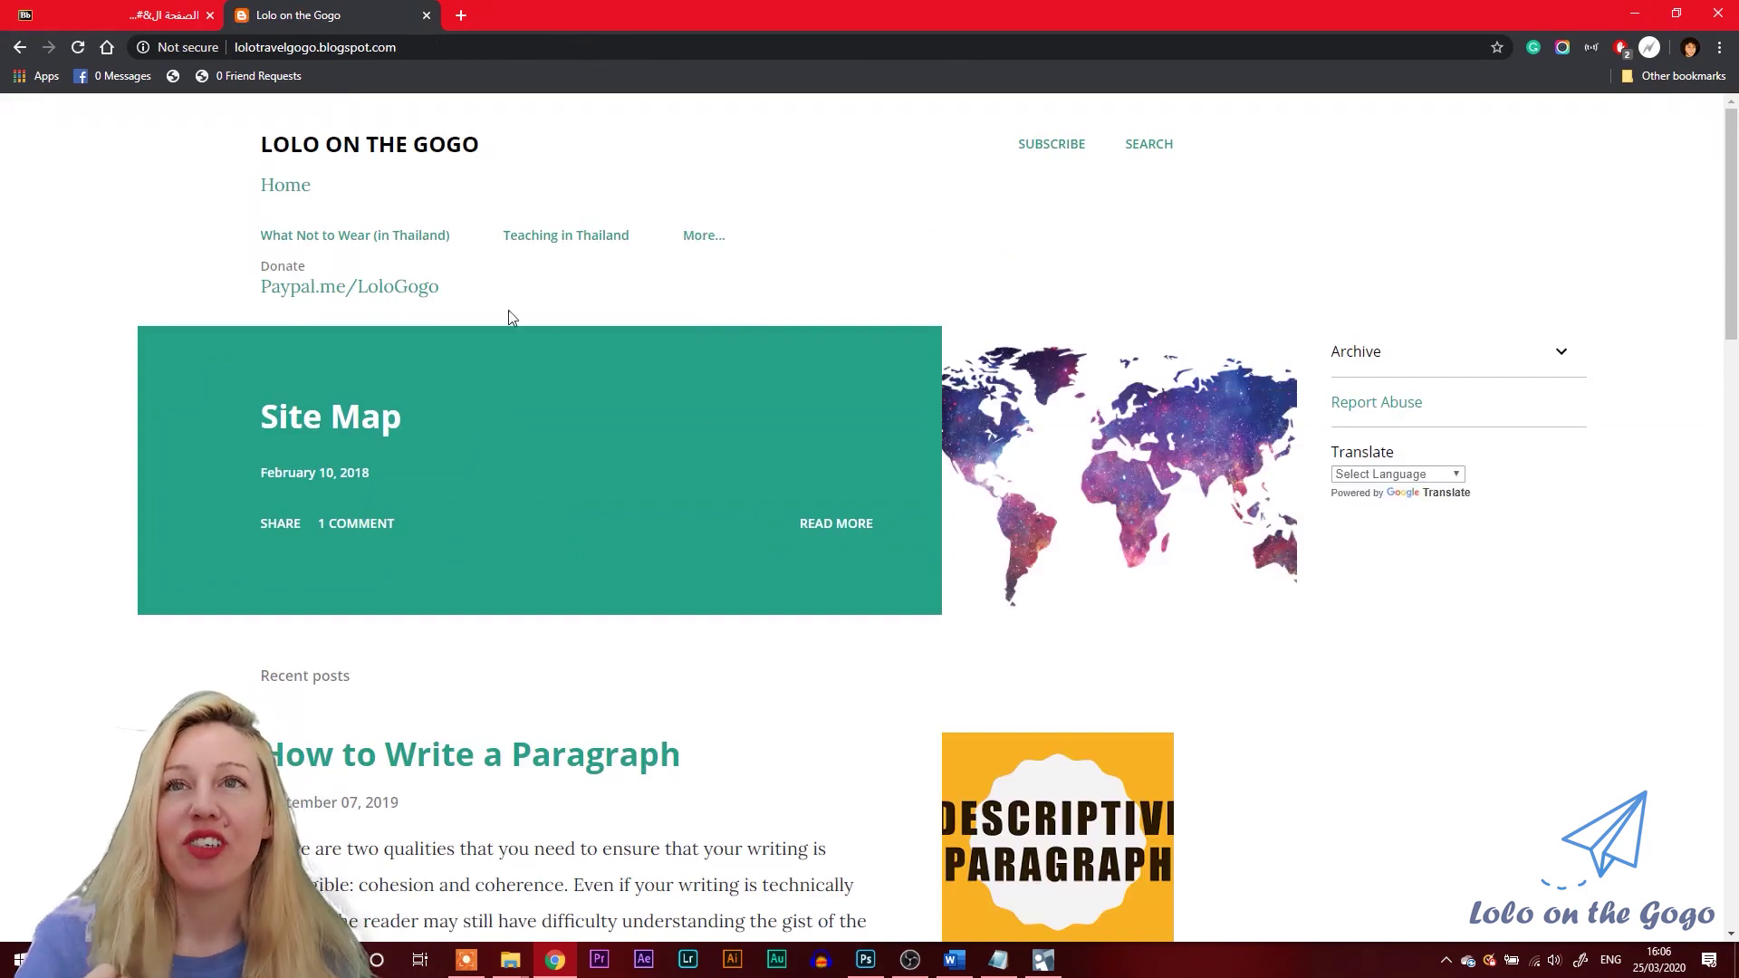
pyautogui.click(406, 238)
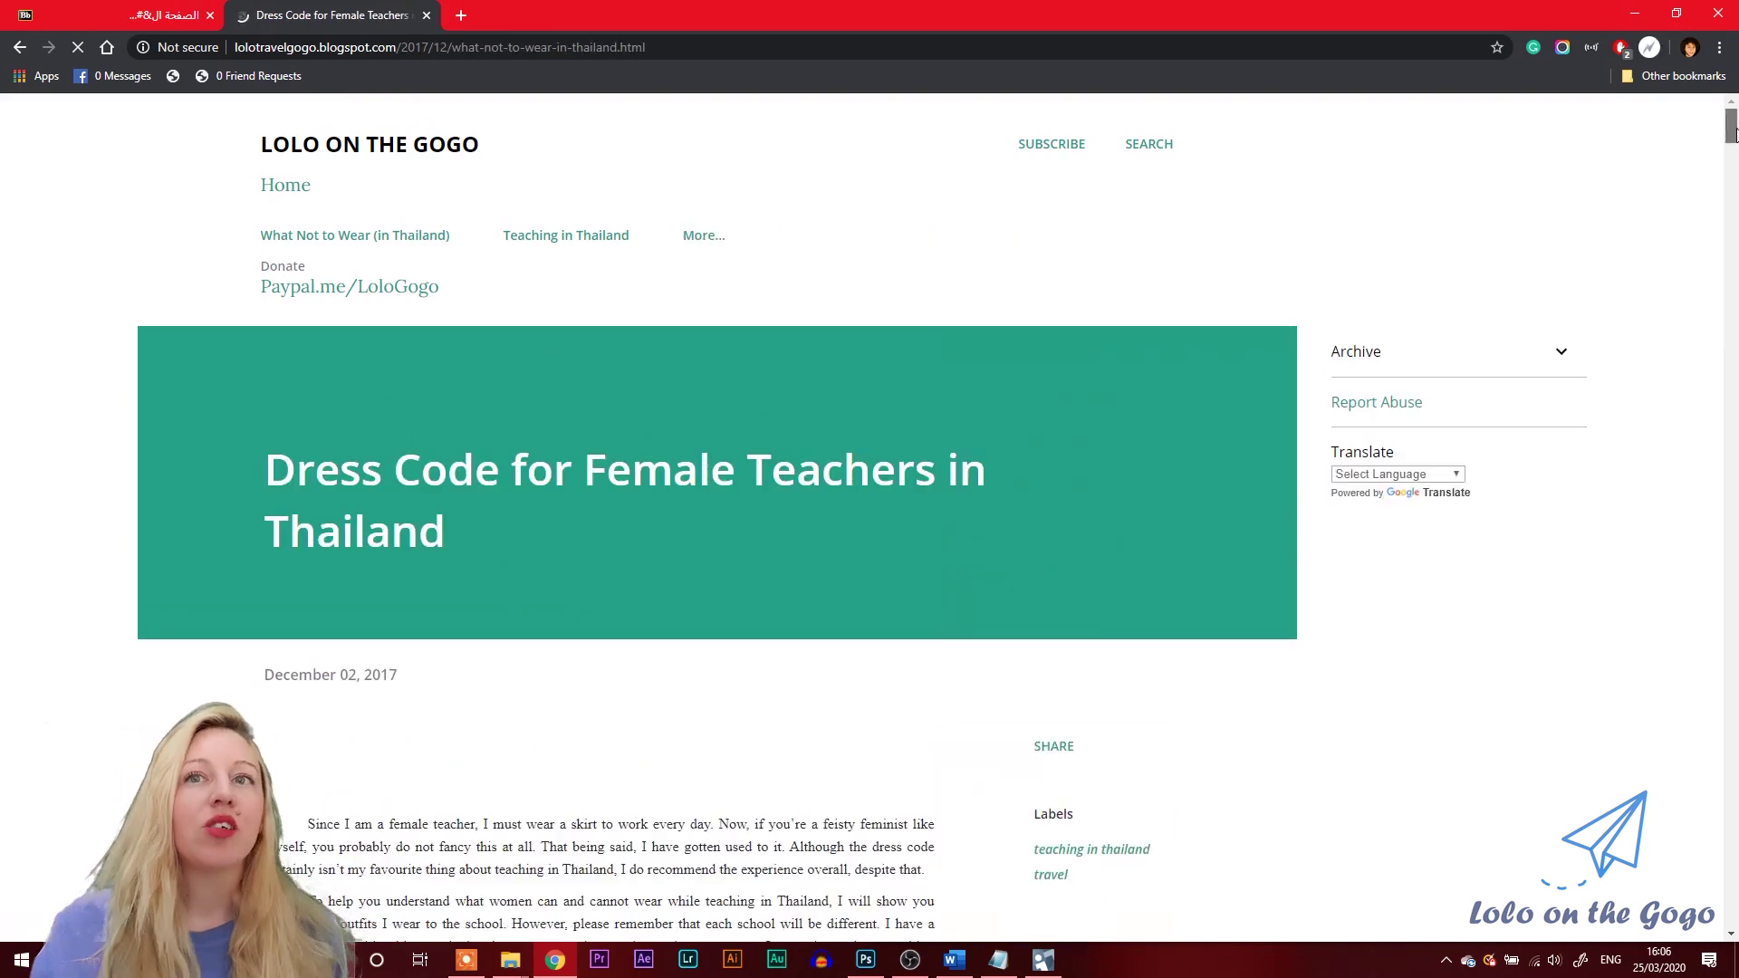
pyautogui.scroll(-1, 1733, 136)
pyautogui.moveTo(1733, 135); pyautogui.dragTo(1733, 342)
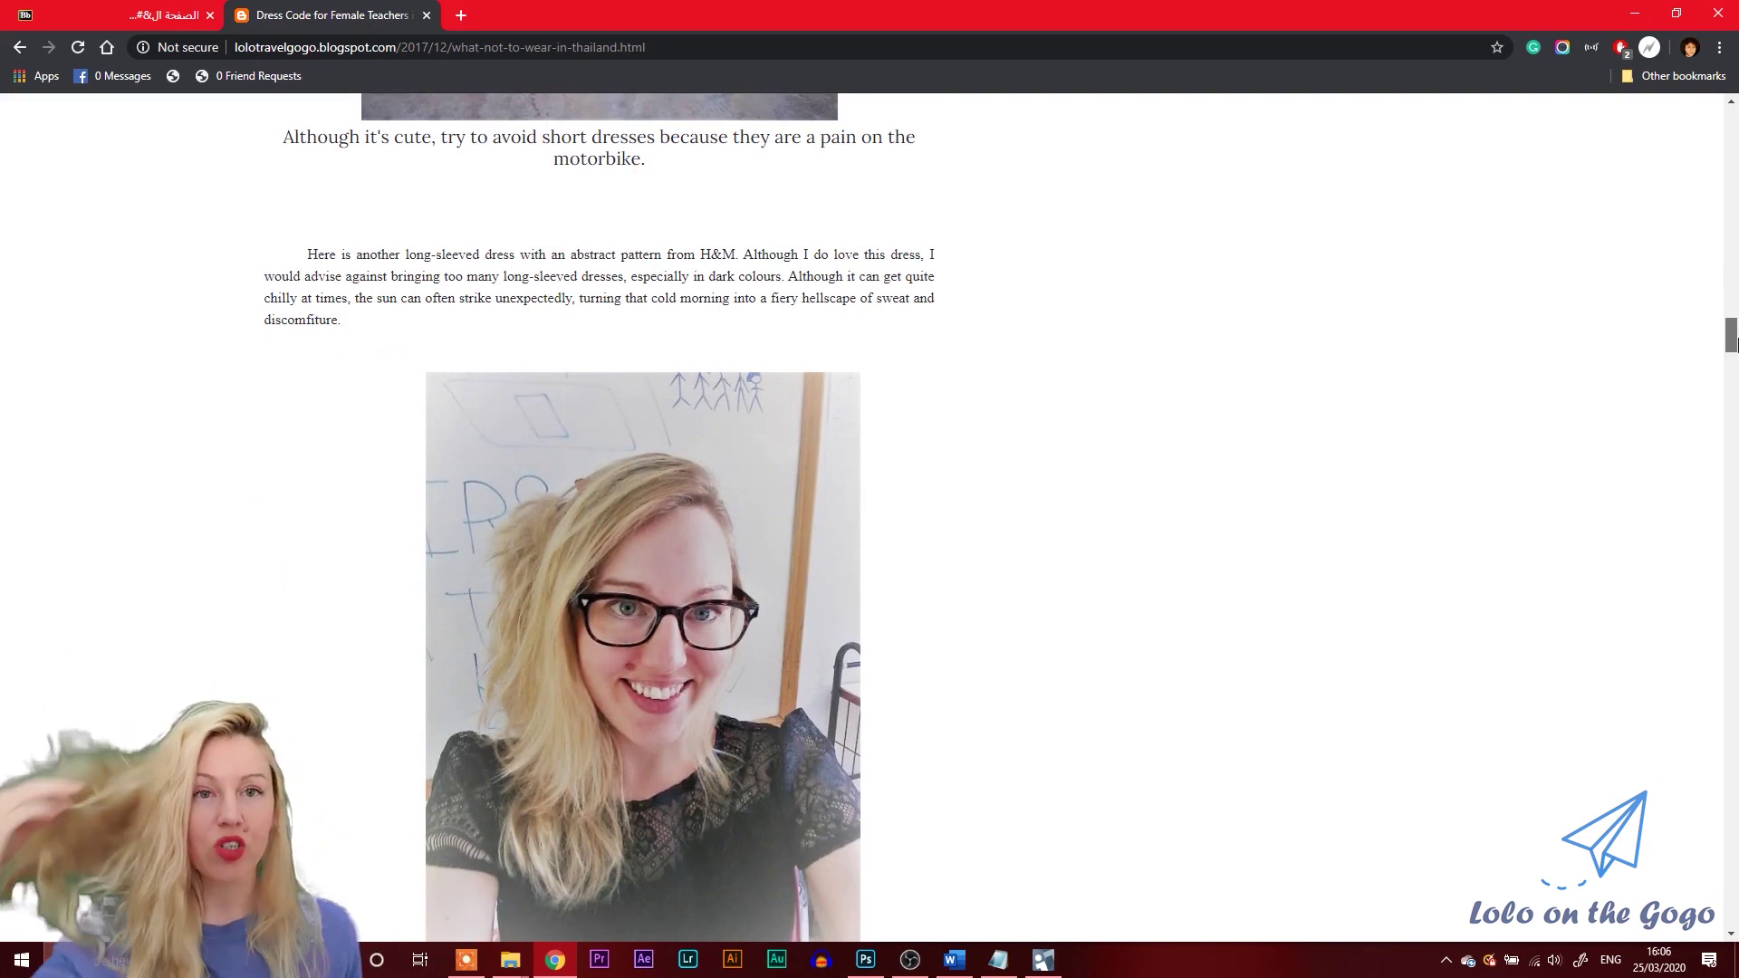
pyautogui.scroll(1, 1731, 339)
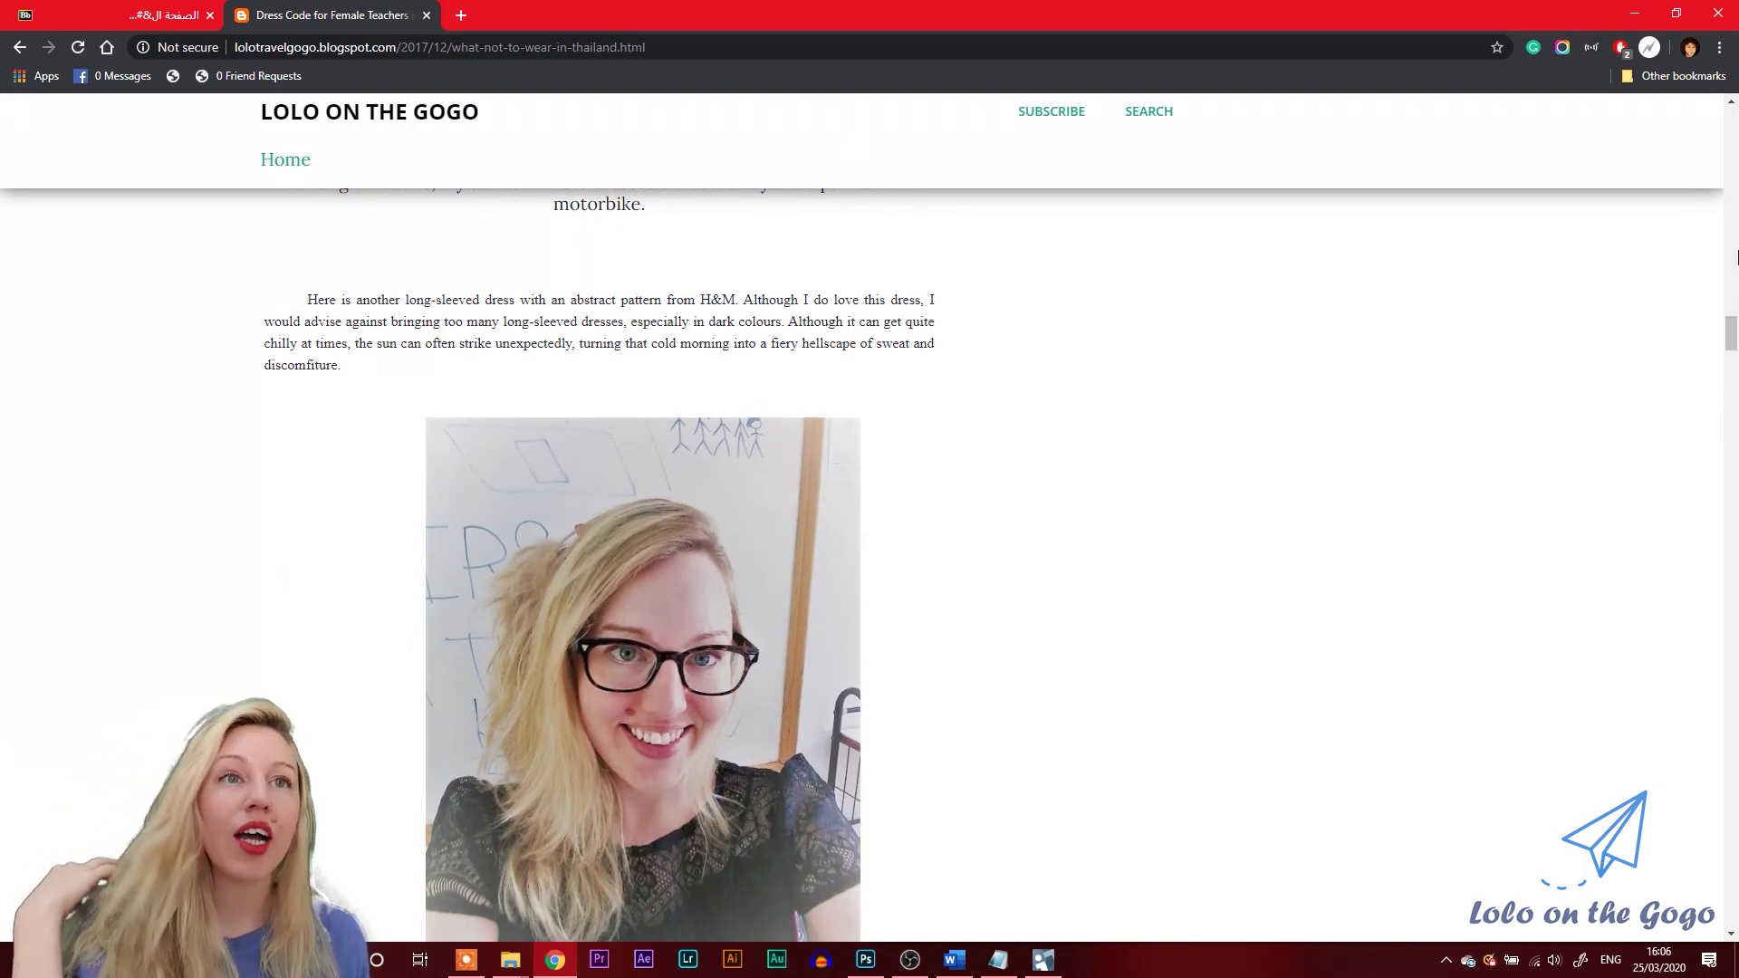
pyautogui.moveTo(1731, 333); pyautogui.dragTo(1733, 121)
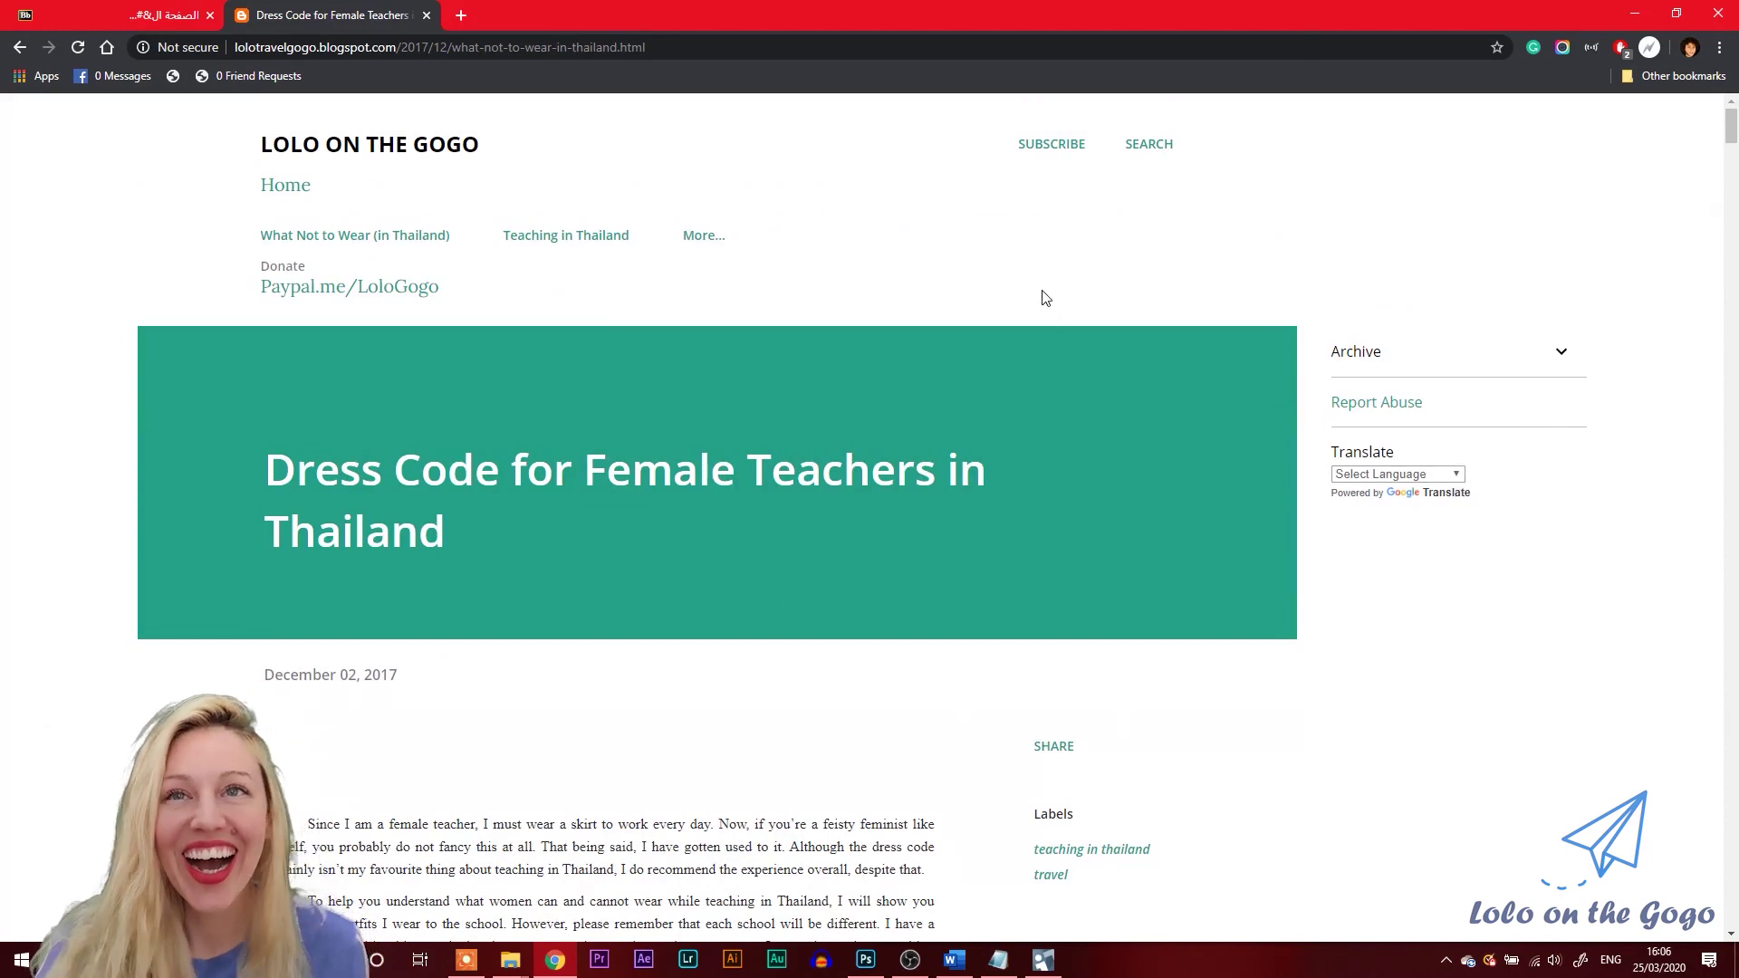
pyautogui.rightClick(351, 246)
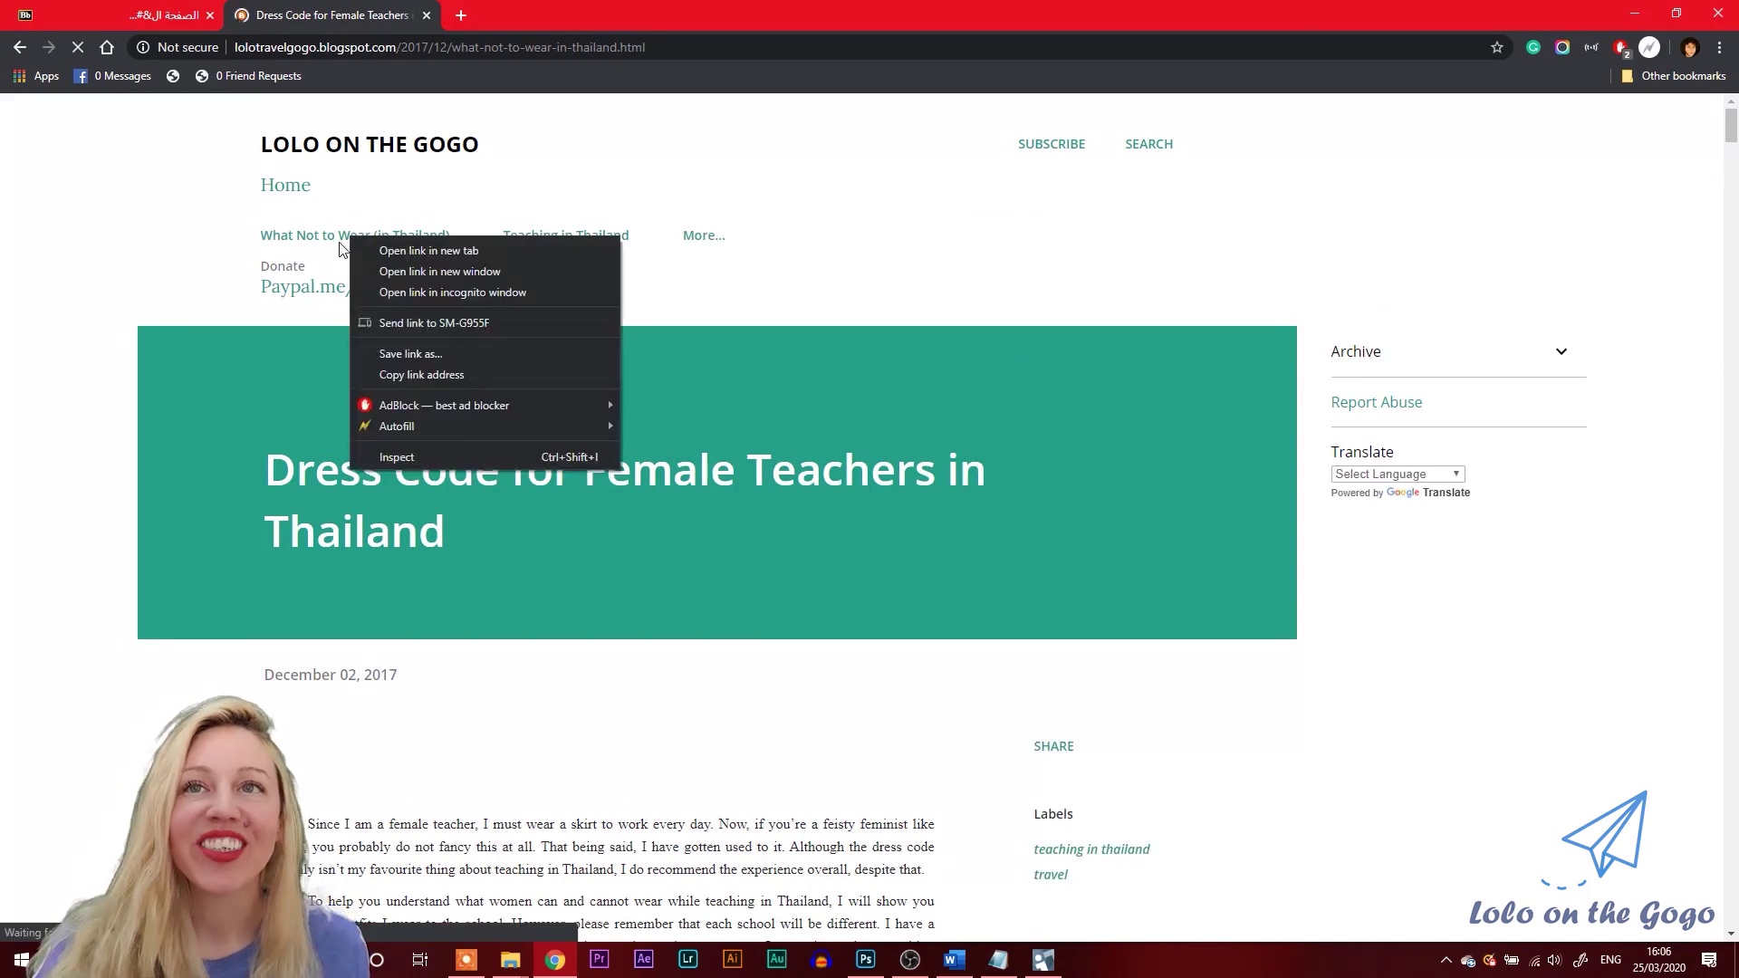
# - Open the Teaching in Thailand post, scroll through it, and jump back to the top
pyautogui.click(335, 246)
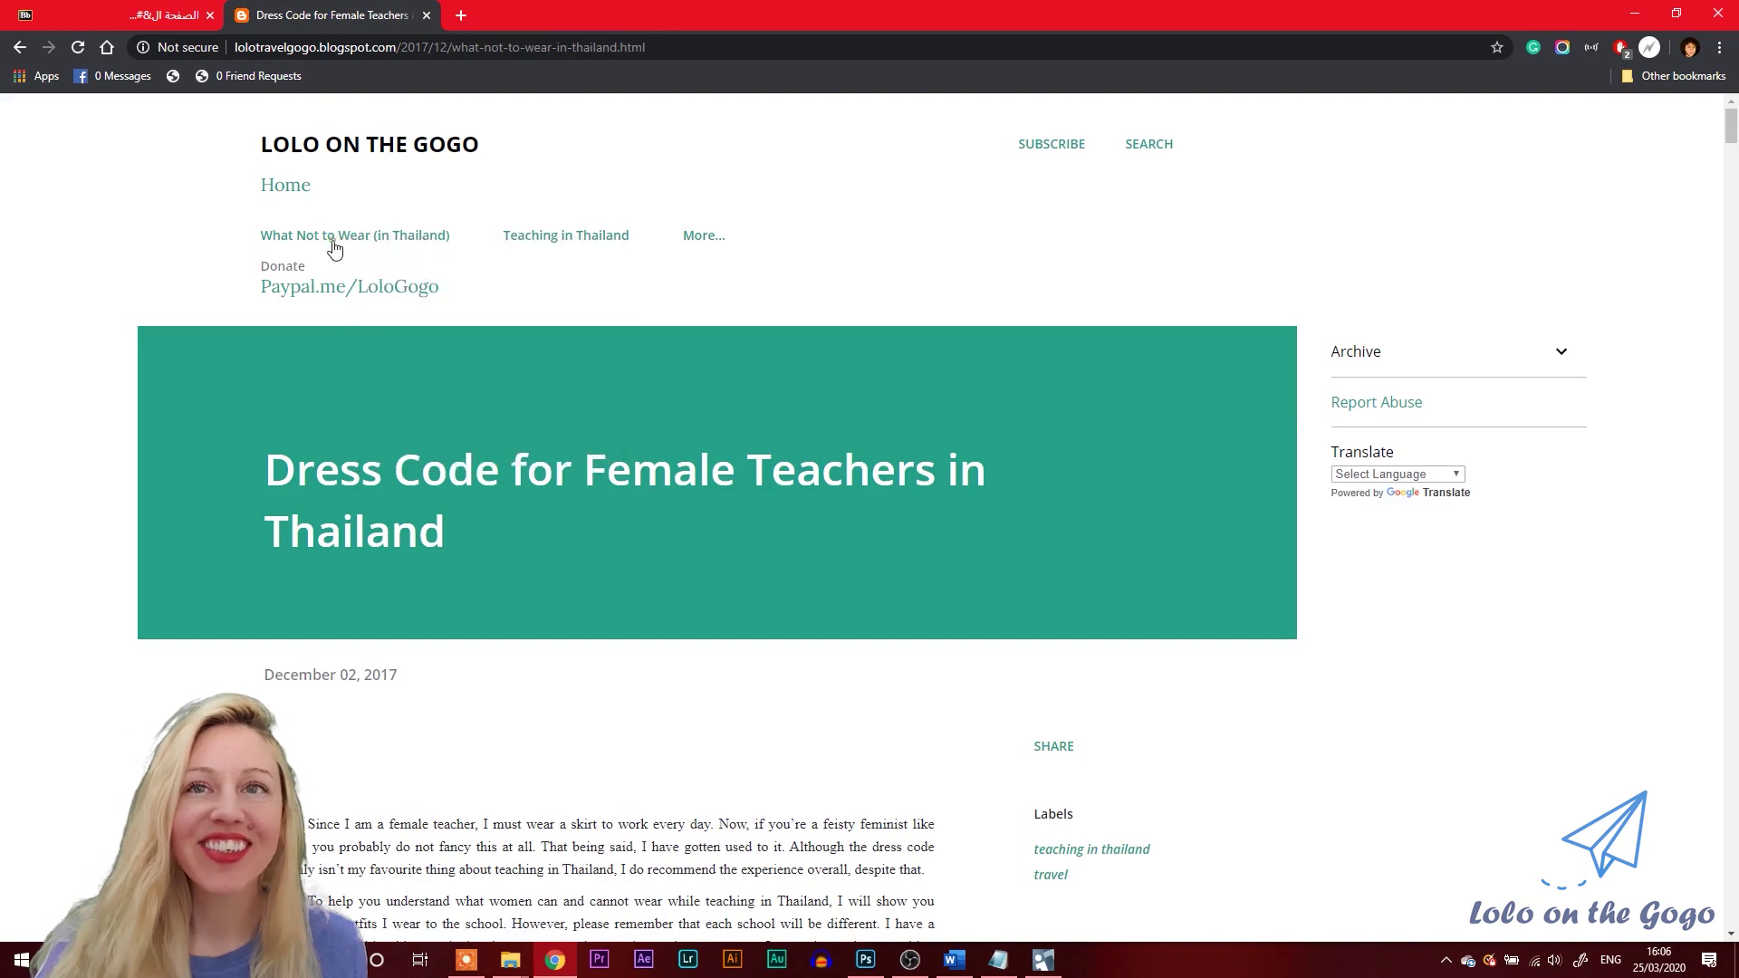
pyautogui.click(341, 249)
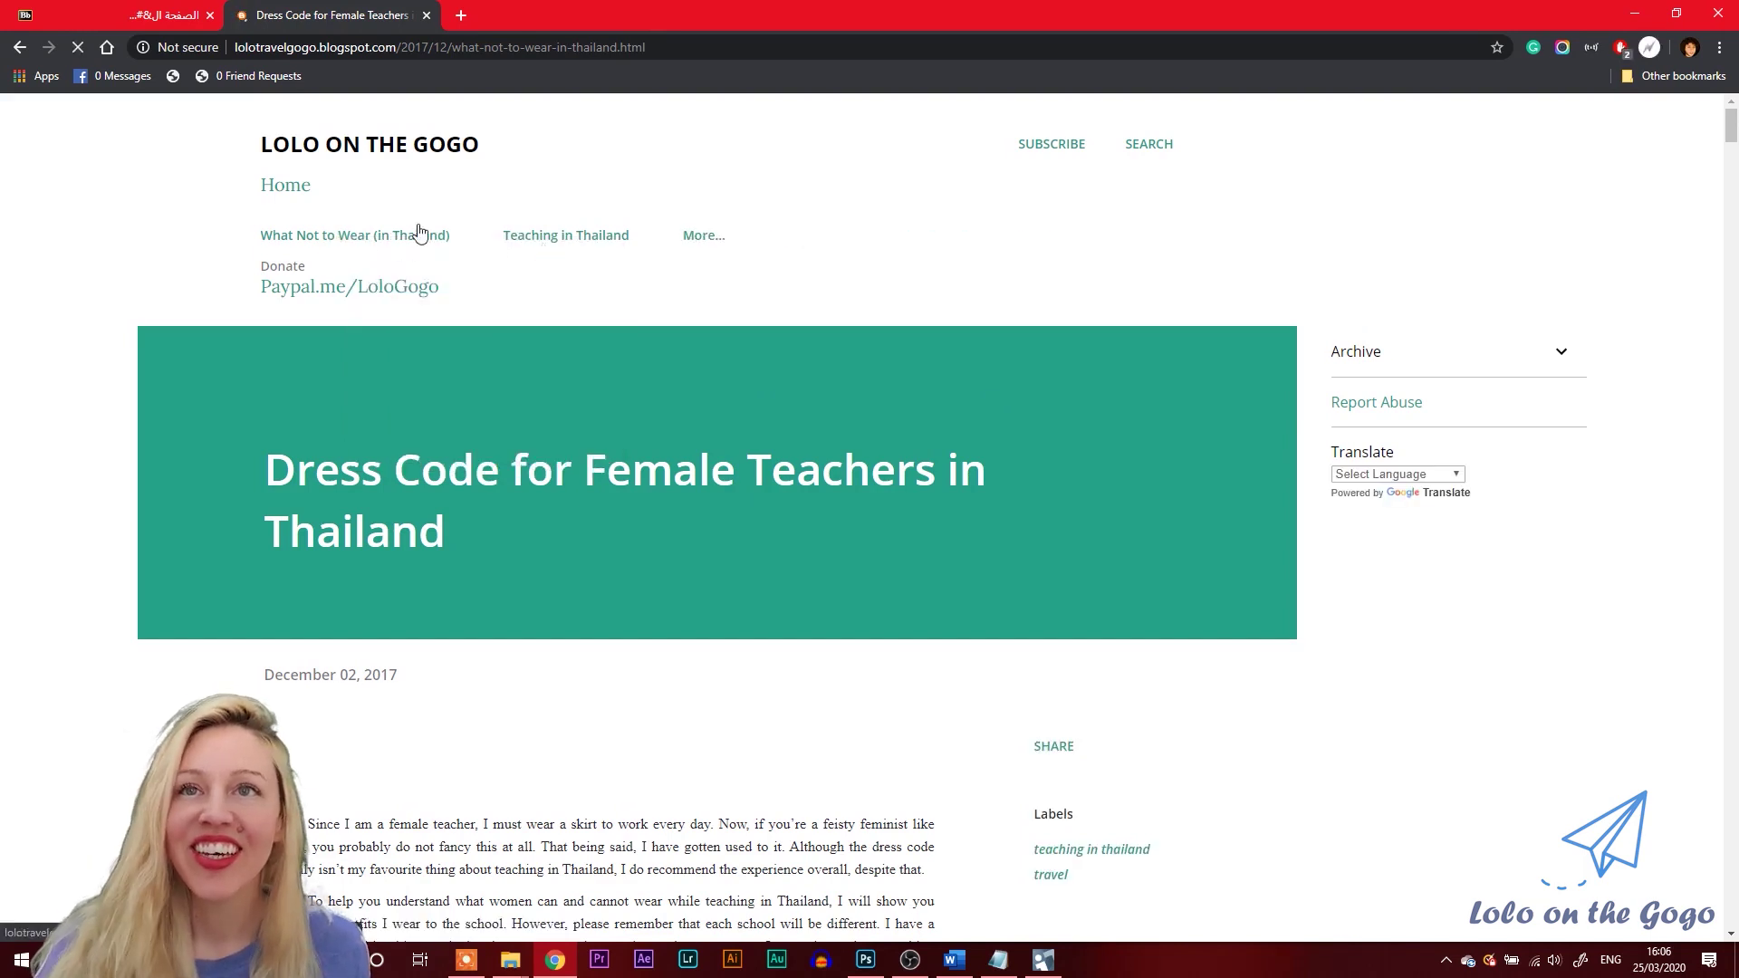
pyautogui.click(566, 243)
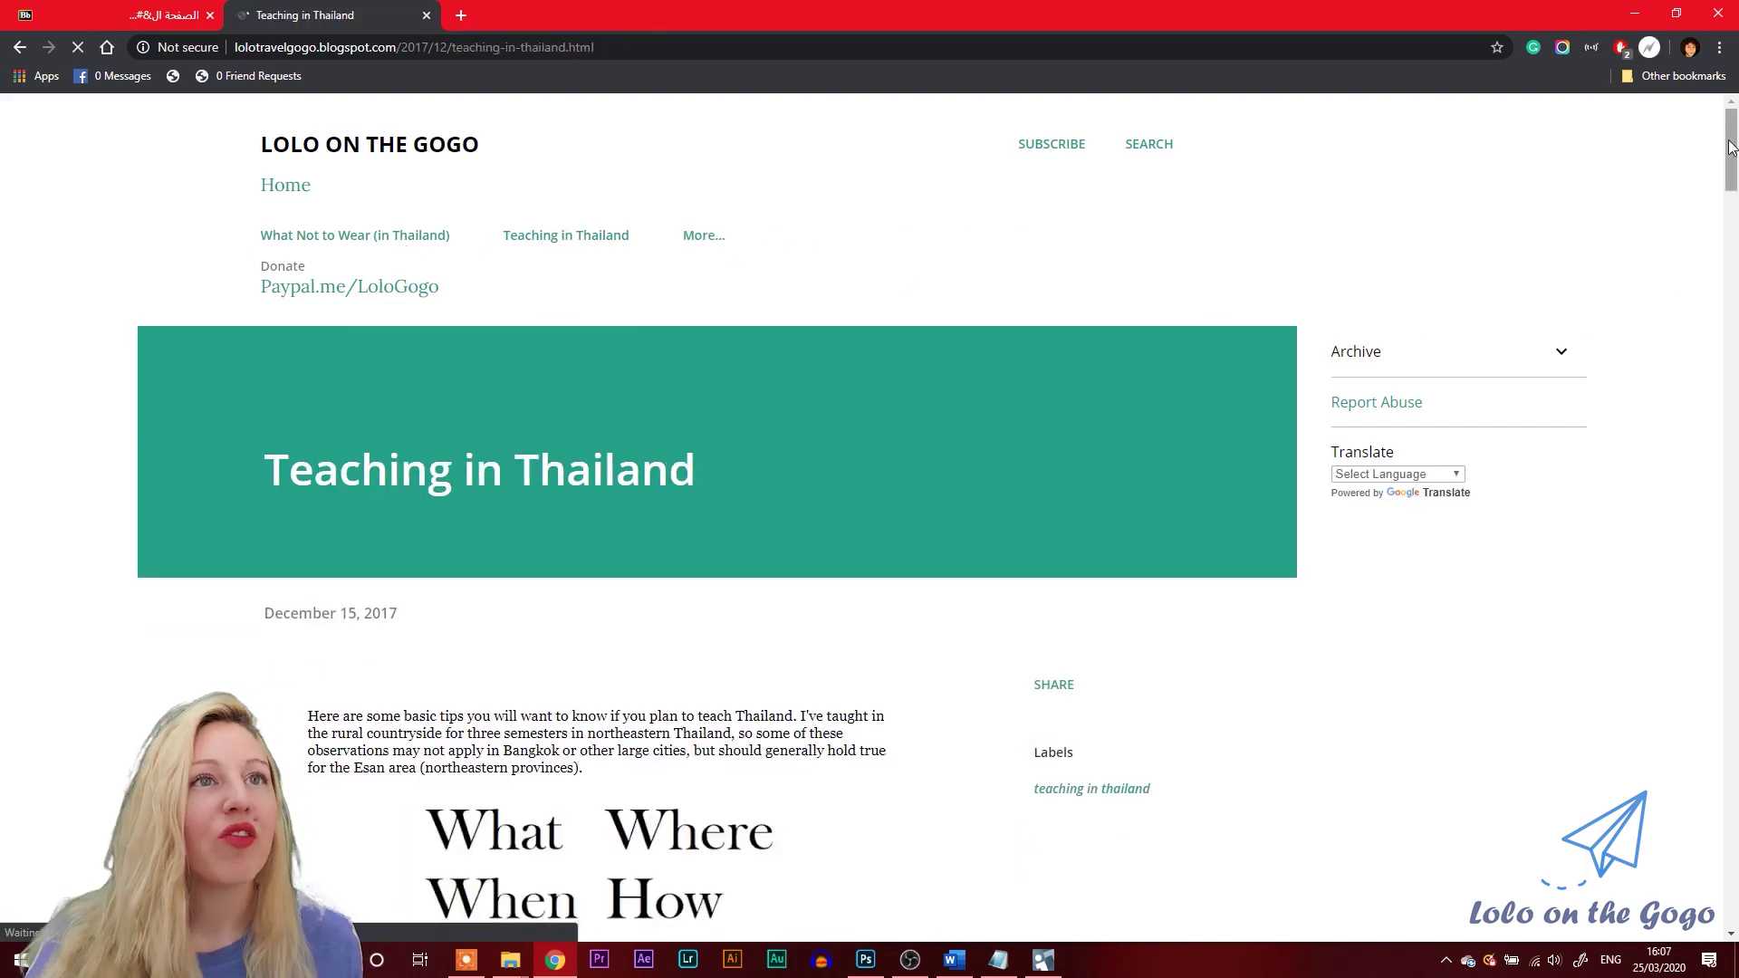
pyautogui.moveTo(1732, 138); pyautogui.dragTo(1733, 207)
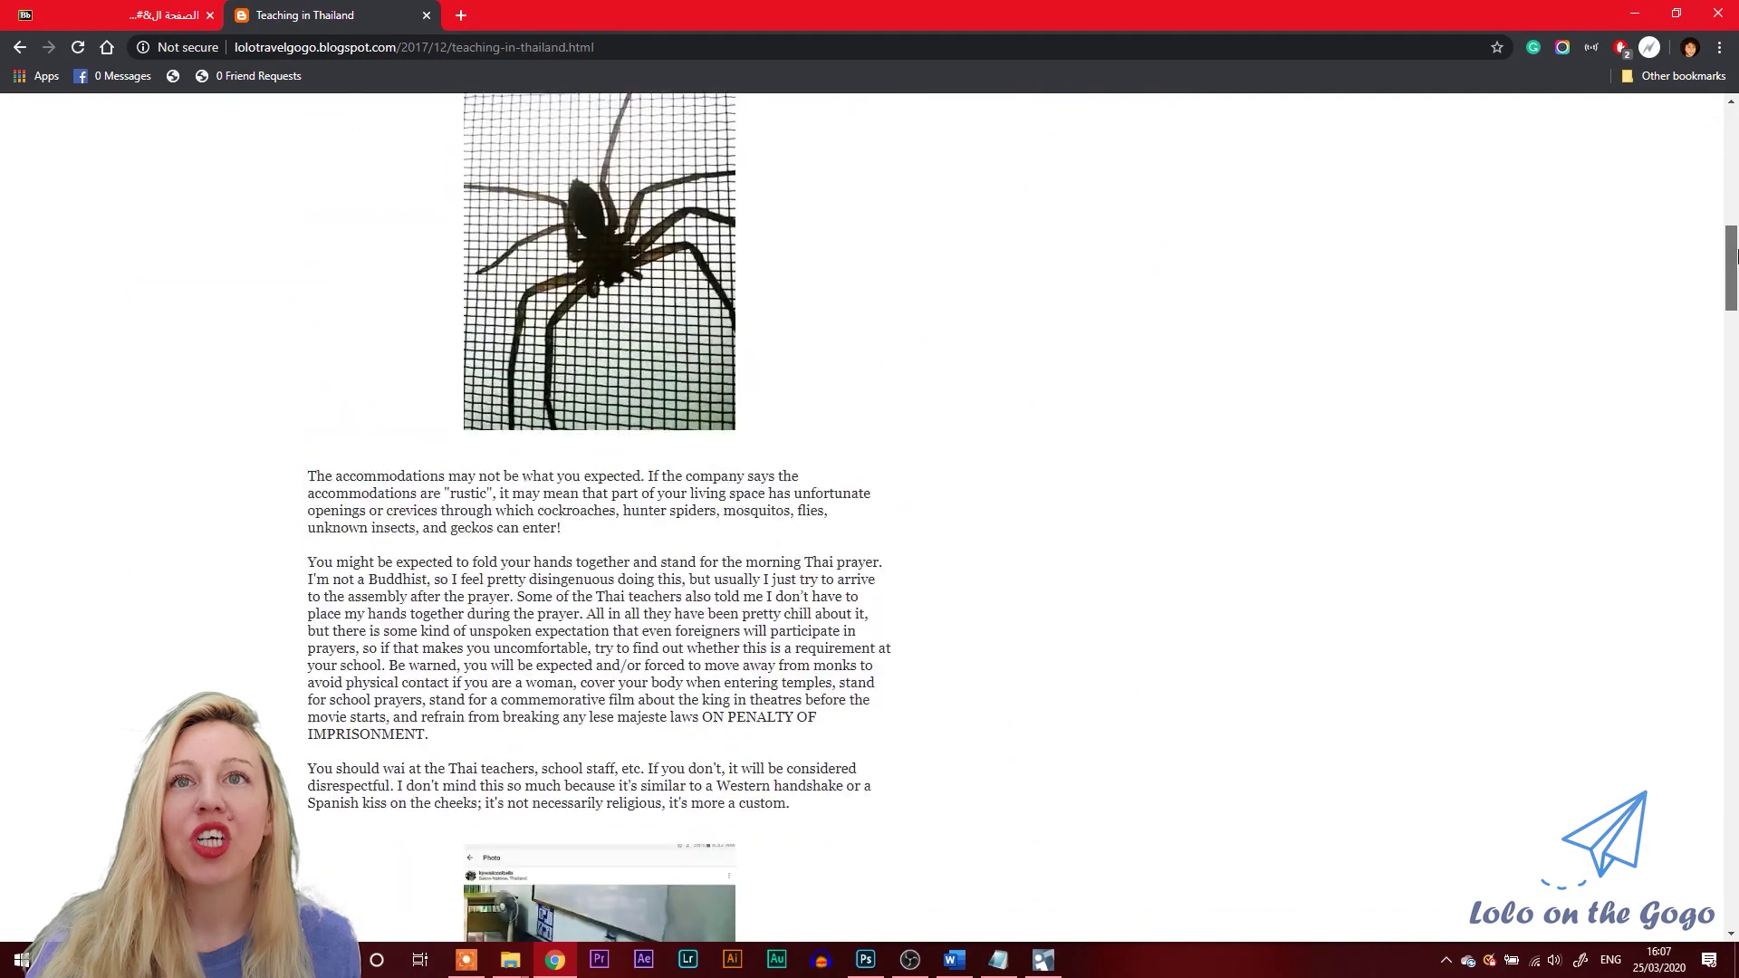
pyautogui.moveTo(1735, 254); pyautogui.dragTo(1736, 519)
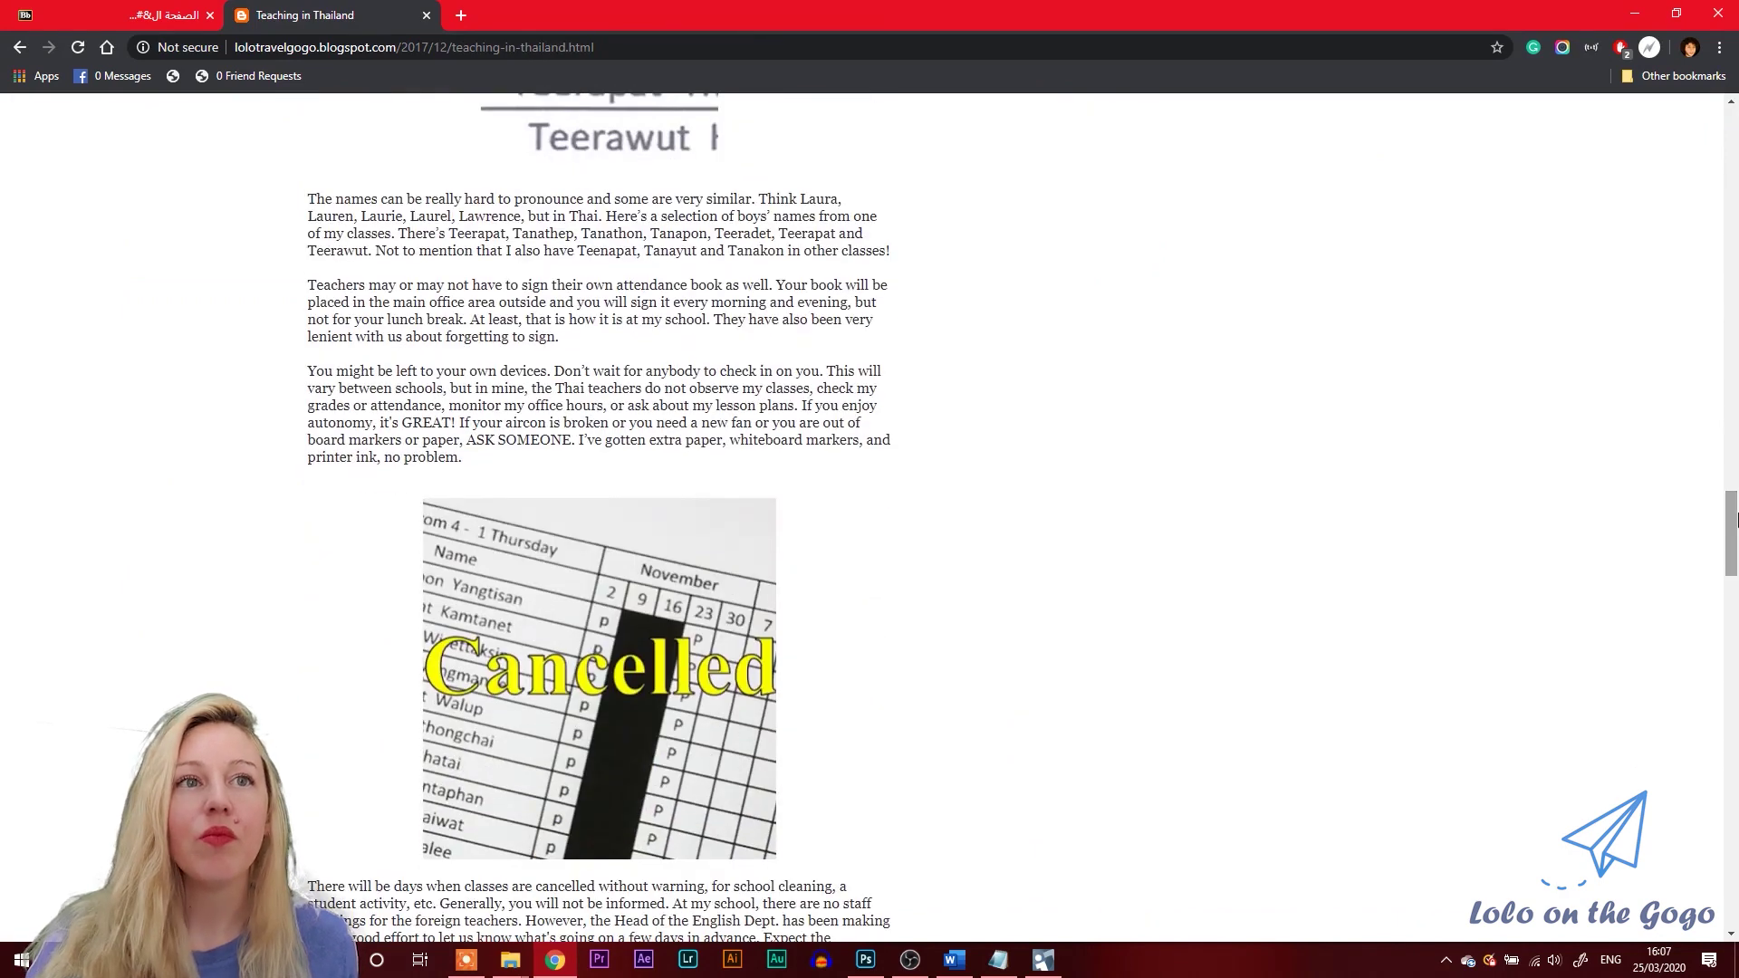
pyautogui.press('Home')
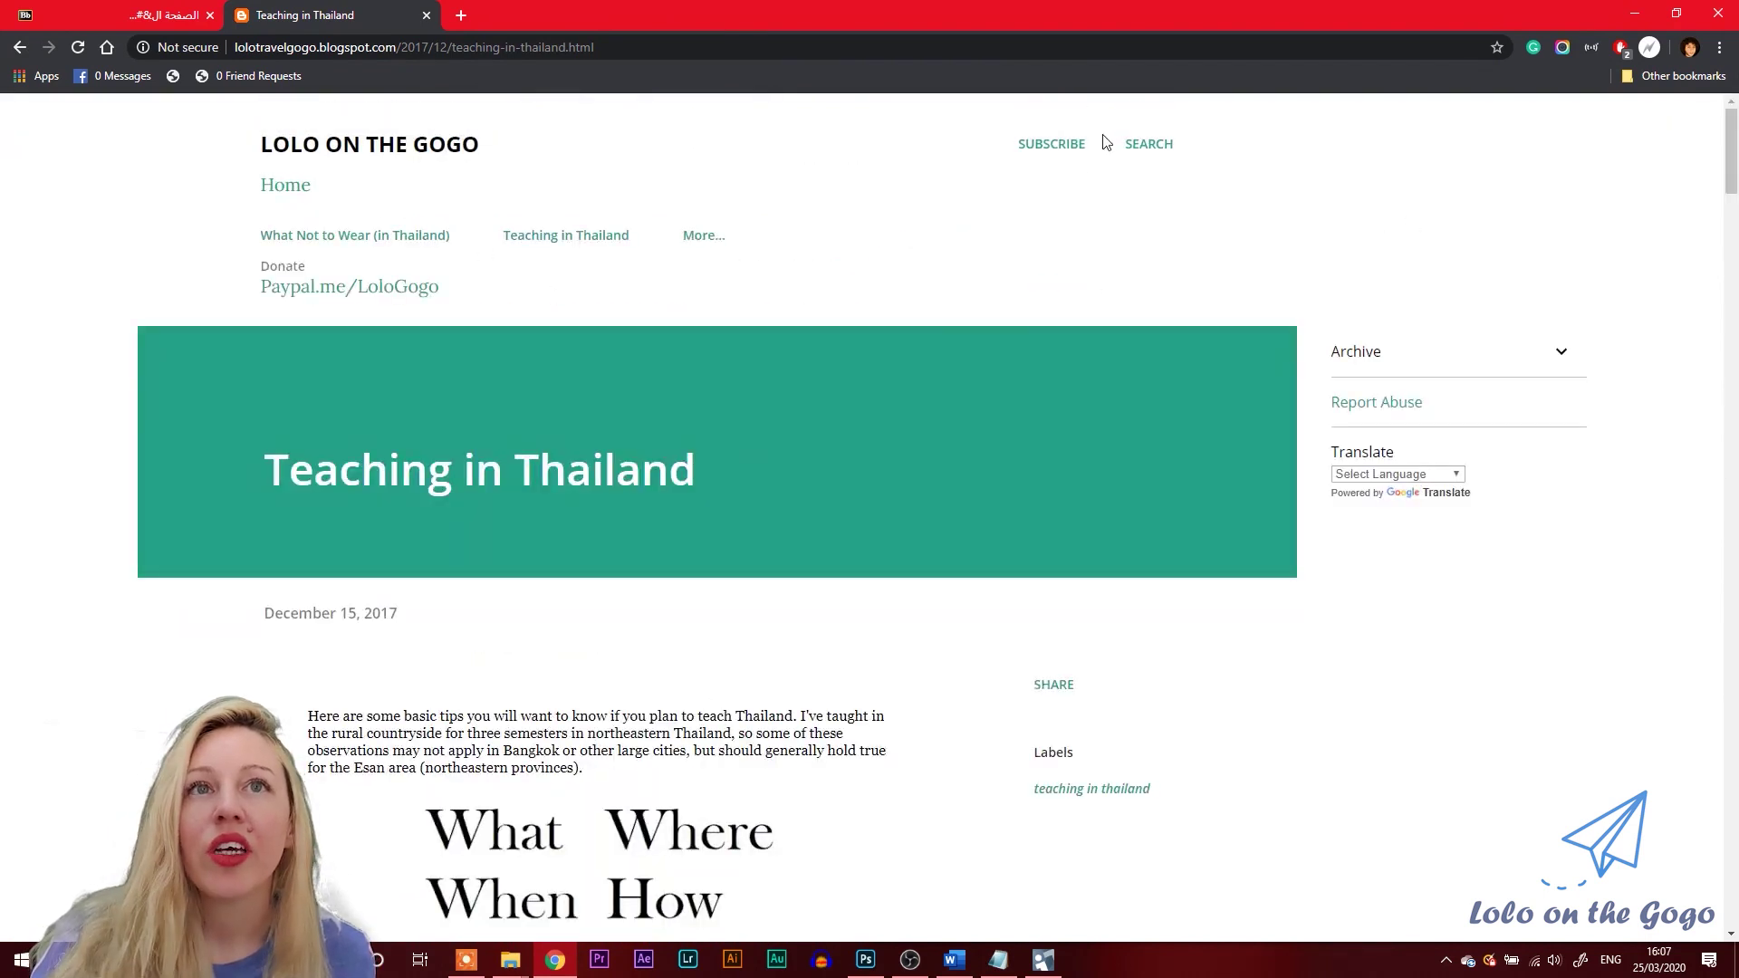
# - Search the blog for 'travel' and scroll through the results
pyautogui.click(1145, 153)
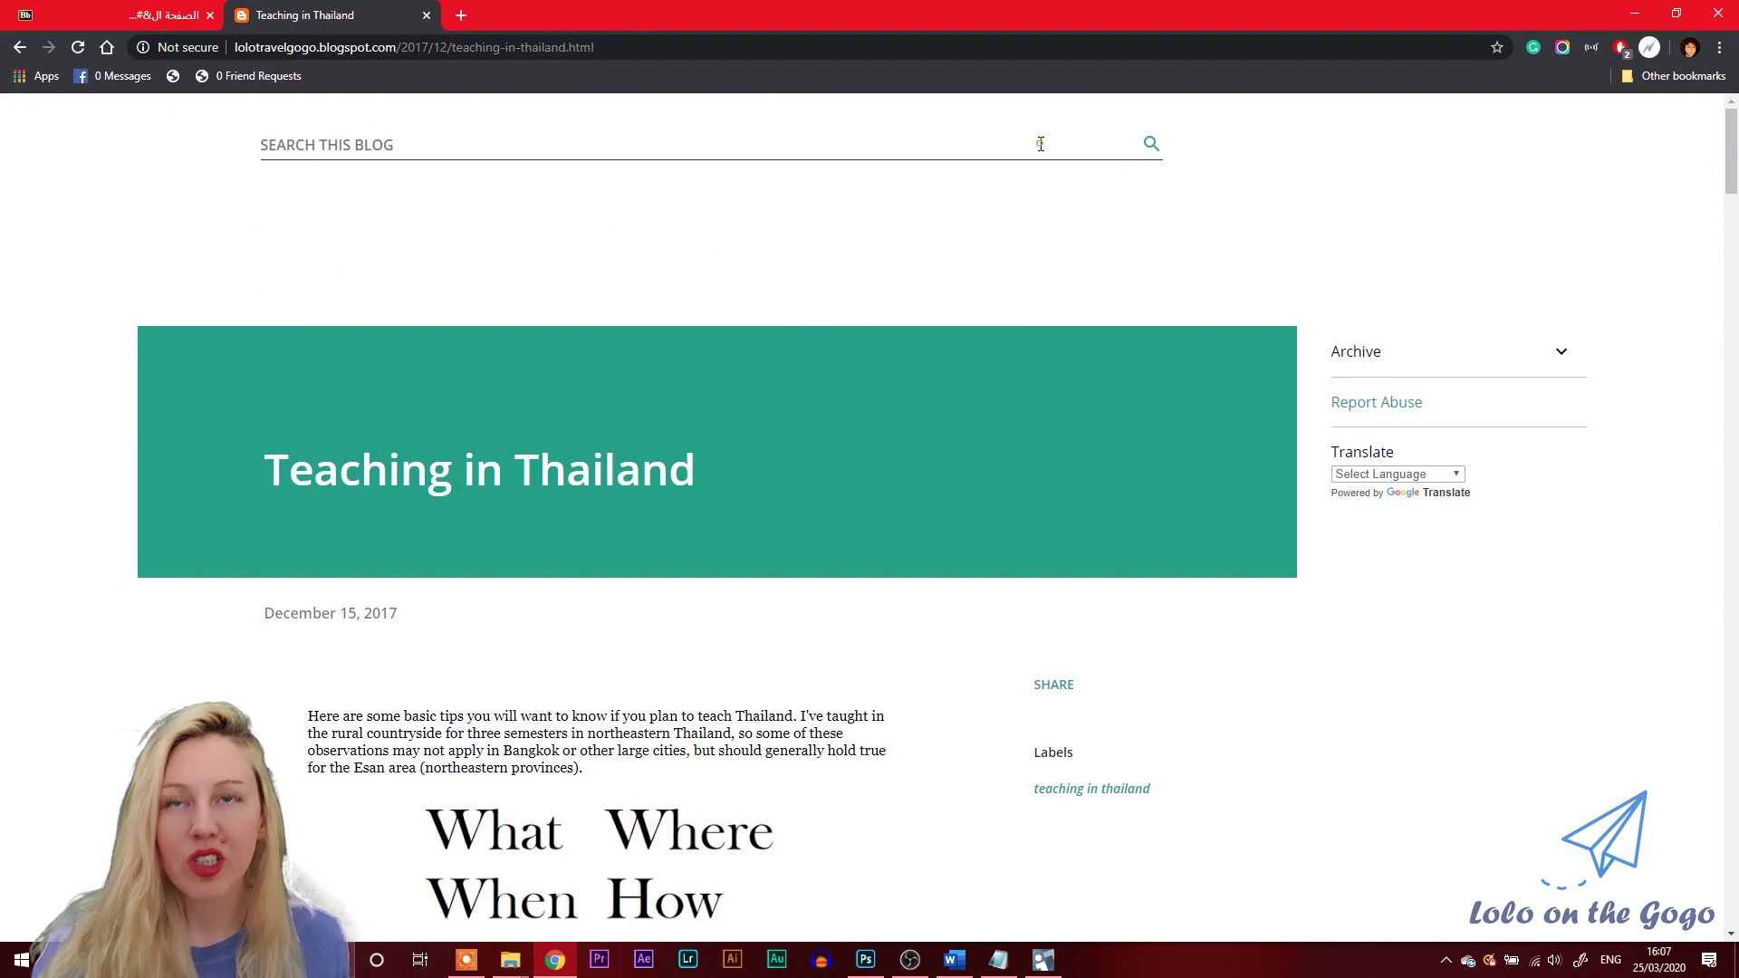
pyautogui.write('travel')
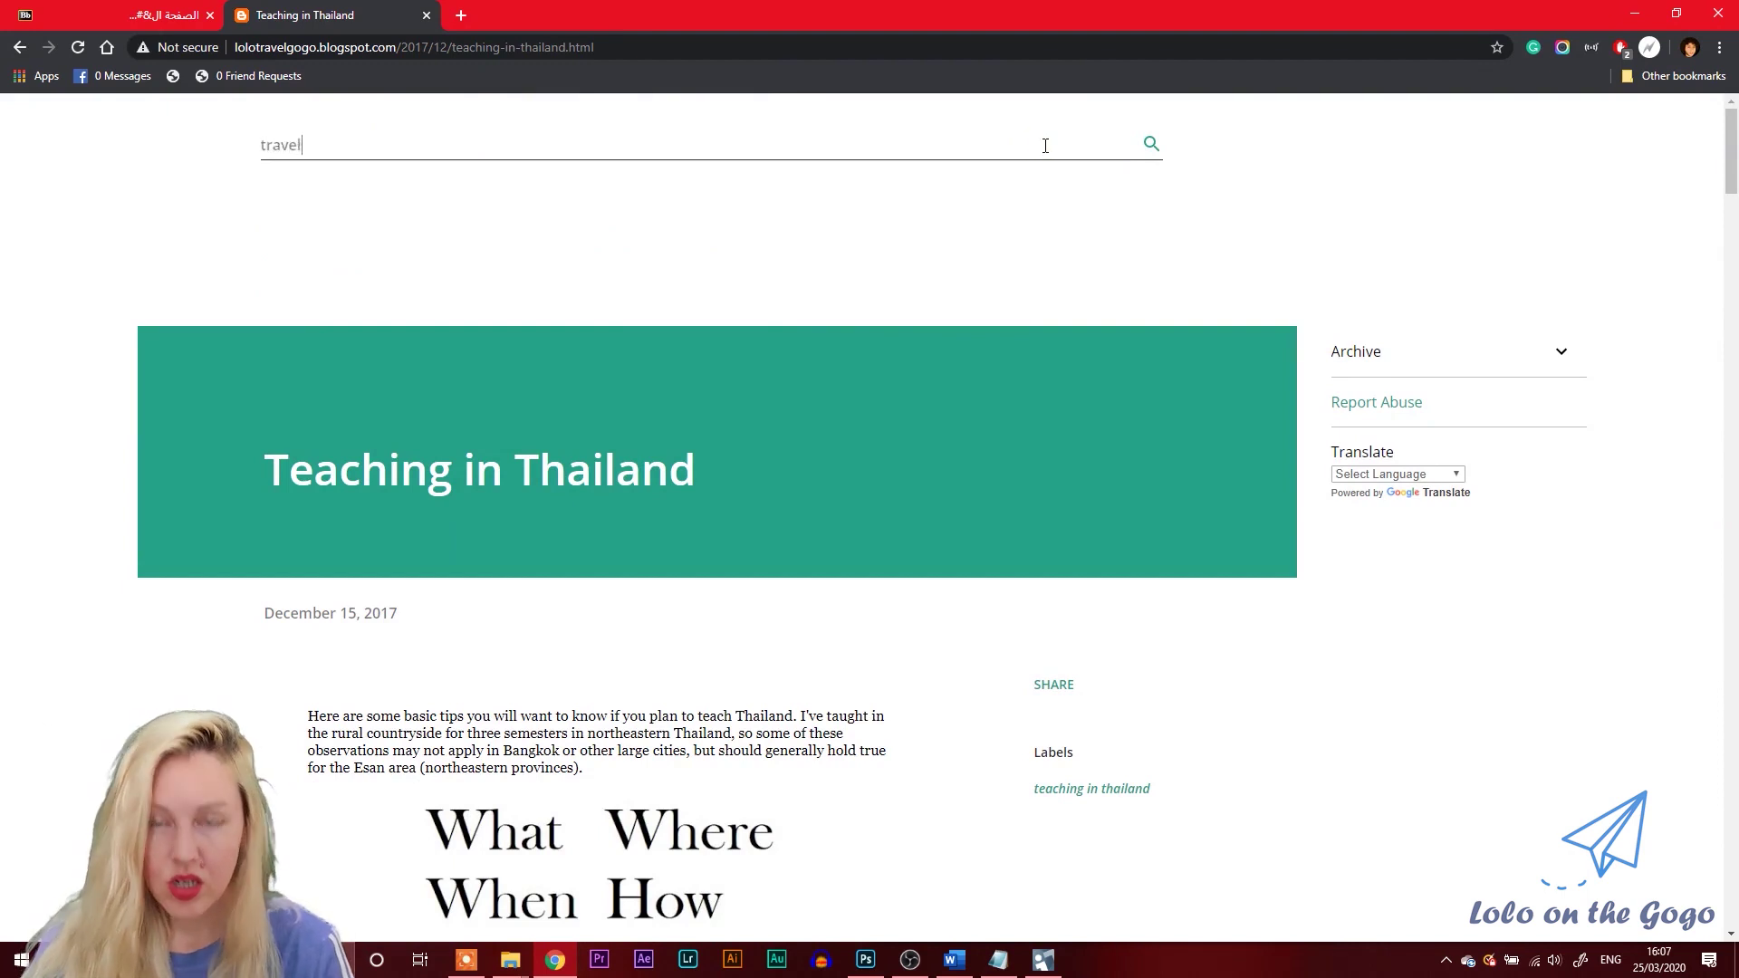
pyautogui.press('Return')
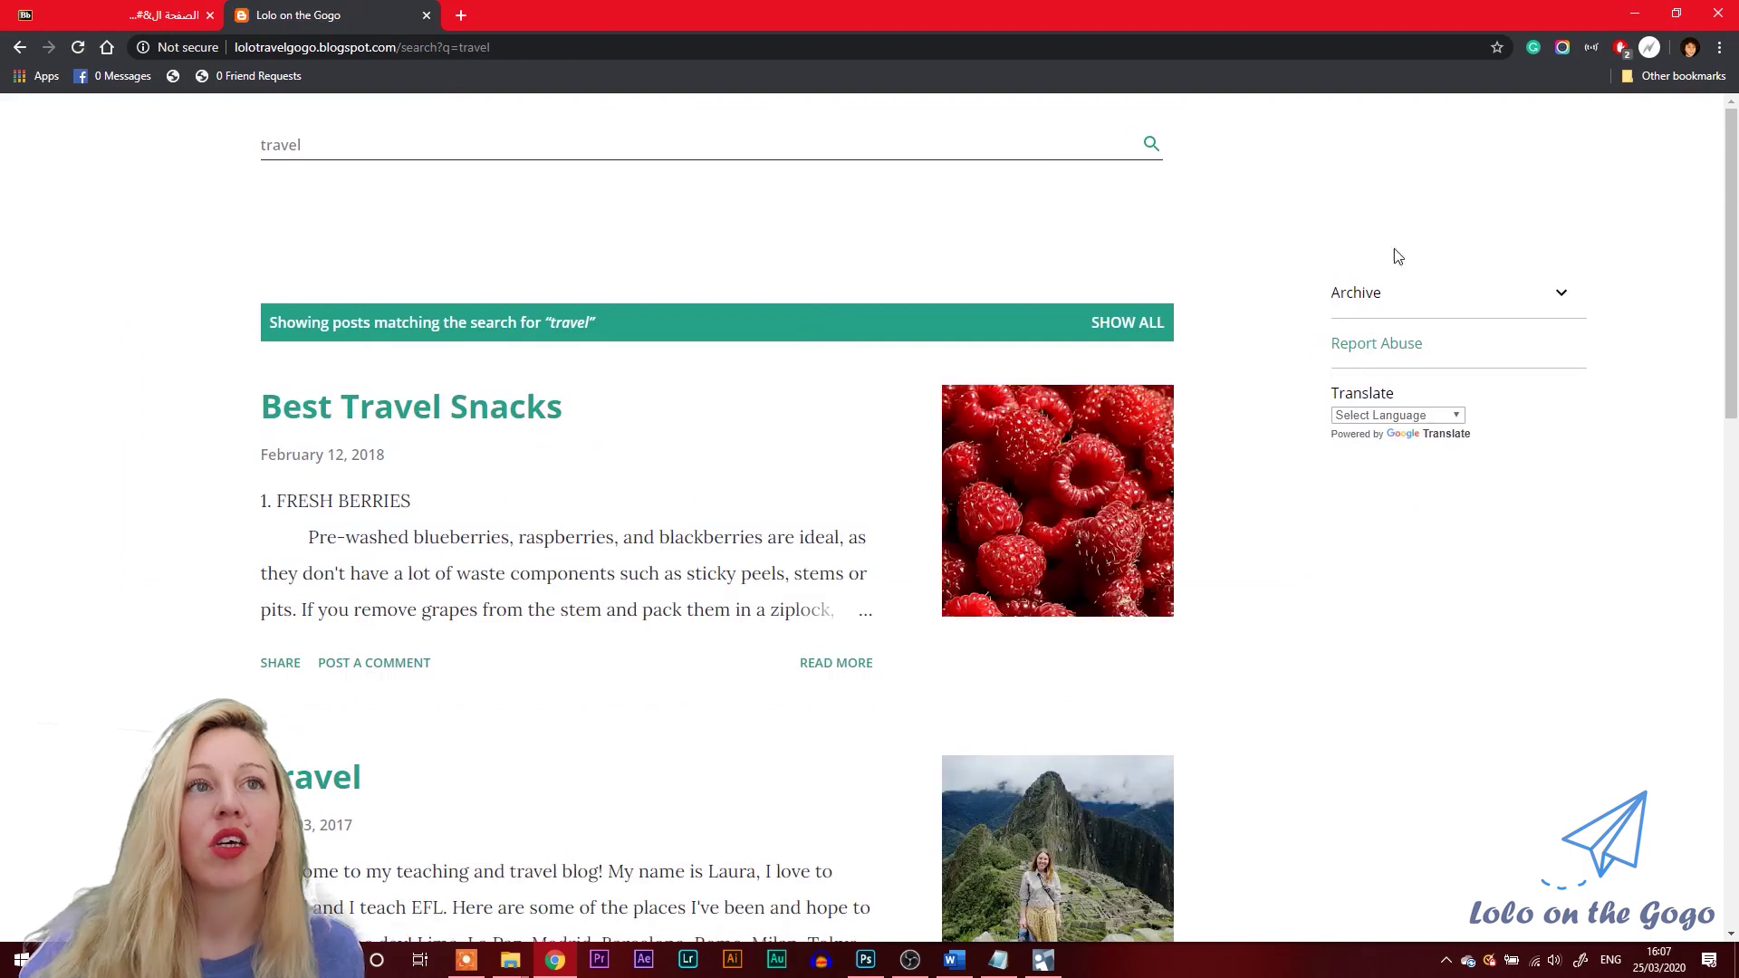
pyautogui.scroll(-1, 1736, 161)
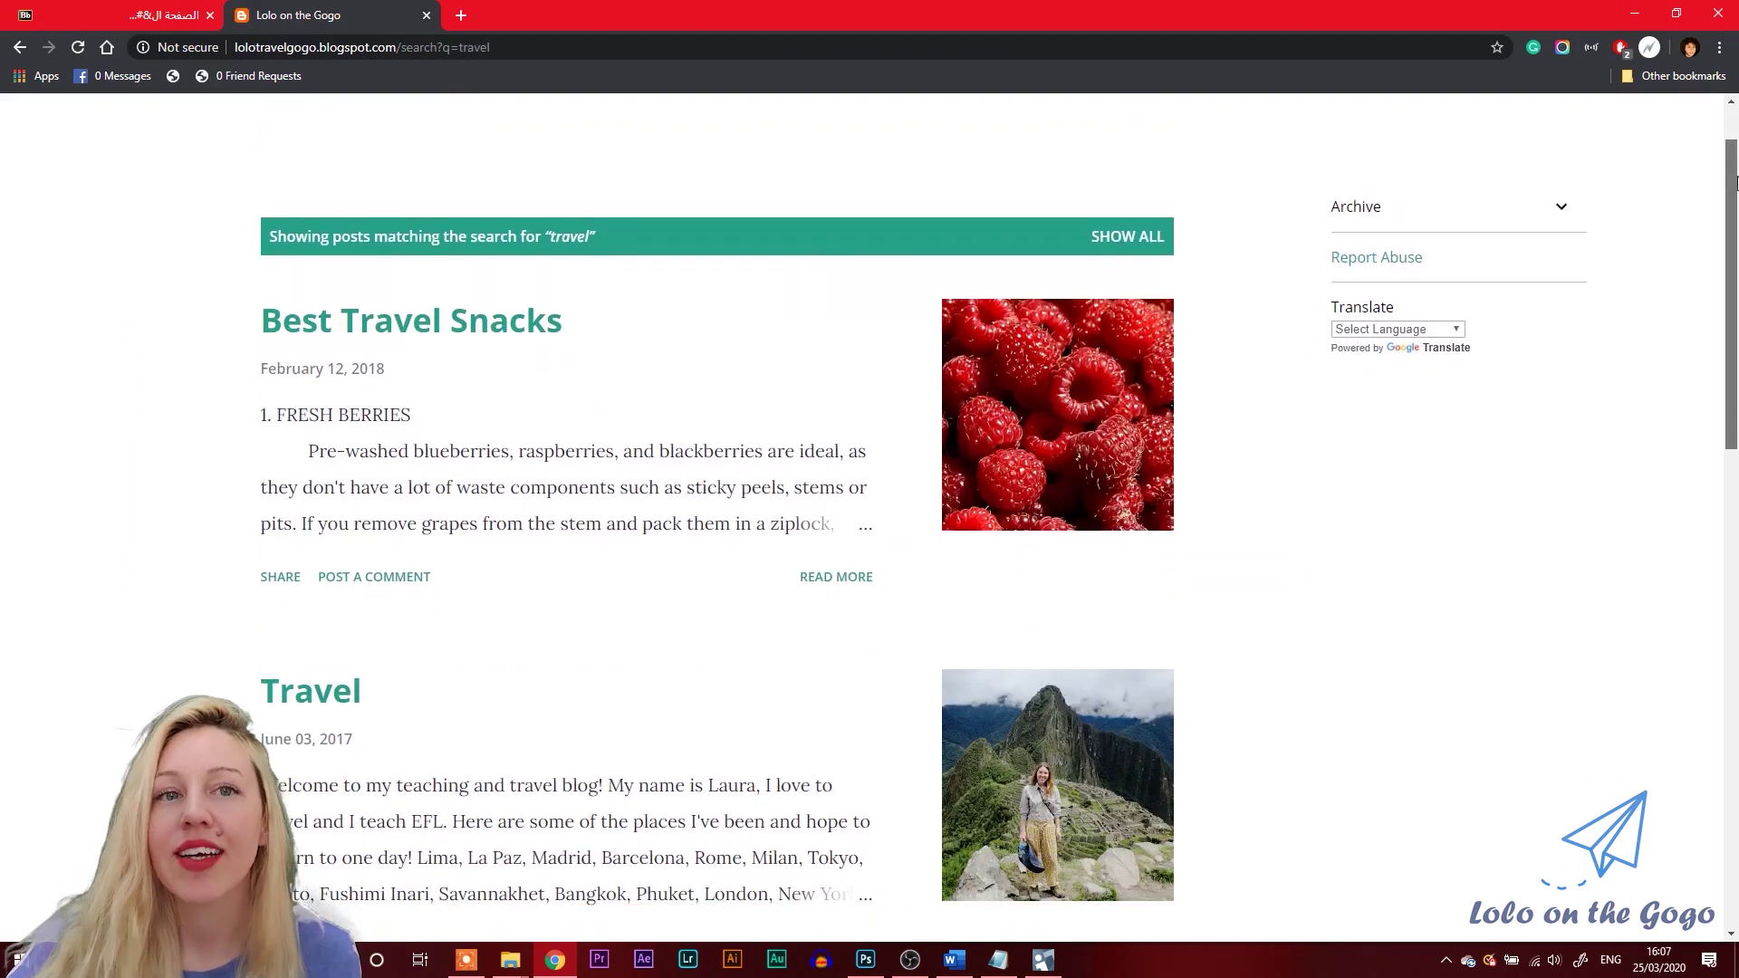
pyautogui.rightClick(1735, 178)
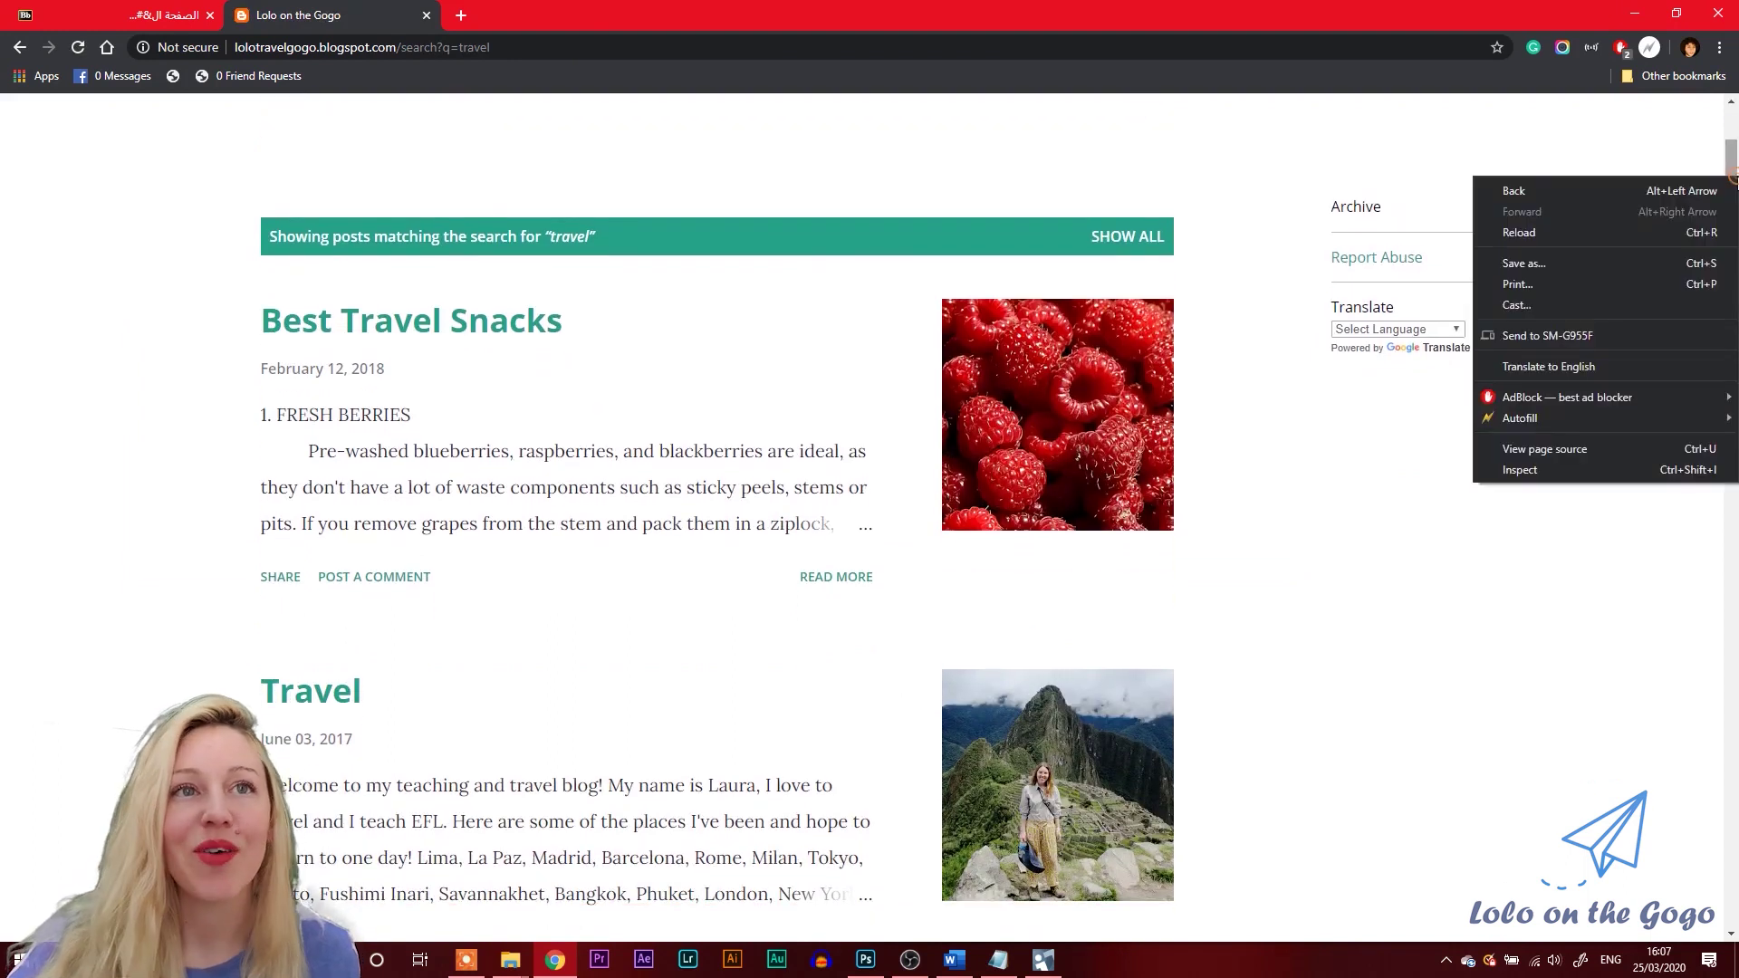
pyautogui.click(1301, 591)
pyautogui.moveTo(1737, 161); pyautogui.dragTo(1737, 371)
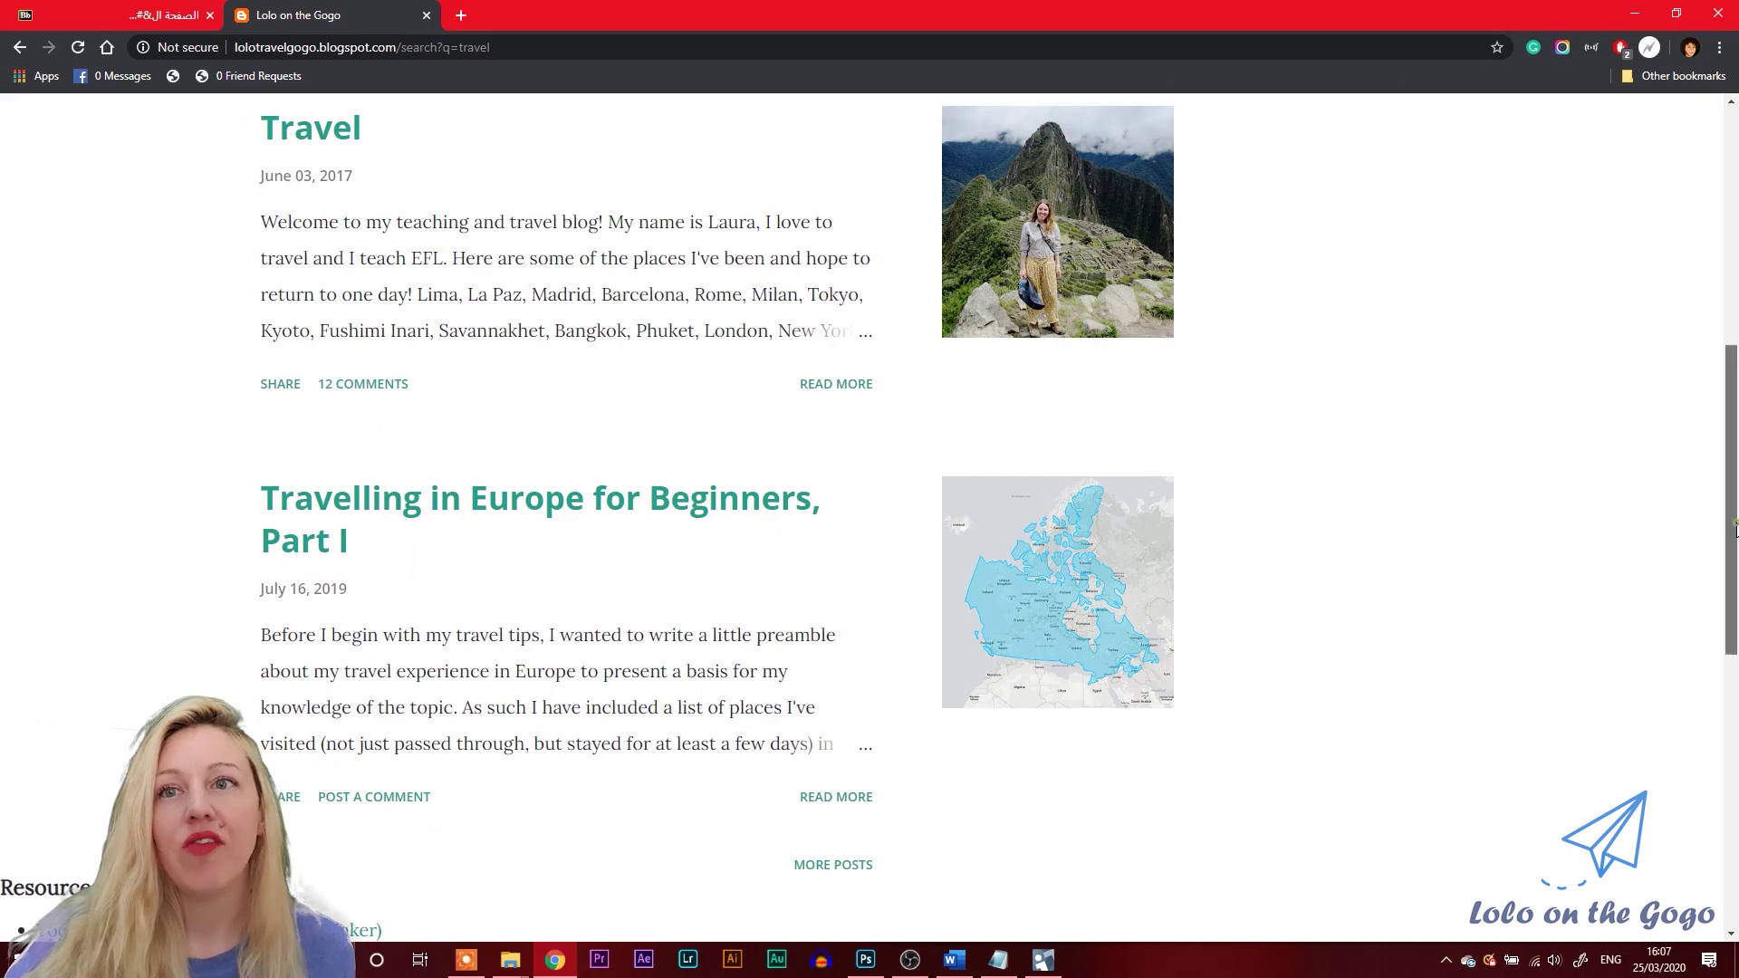
pyautogui.moveTo(1732, 531); pyautogui.dragTo(1732, 611)
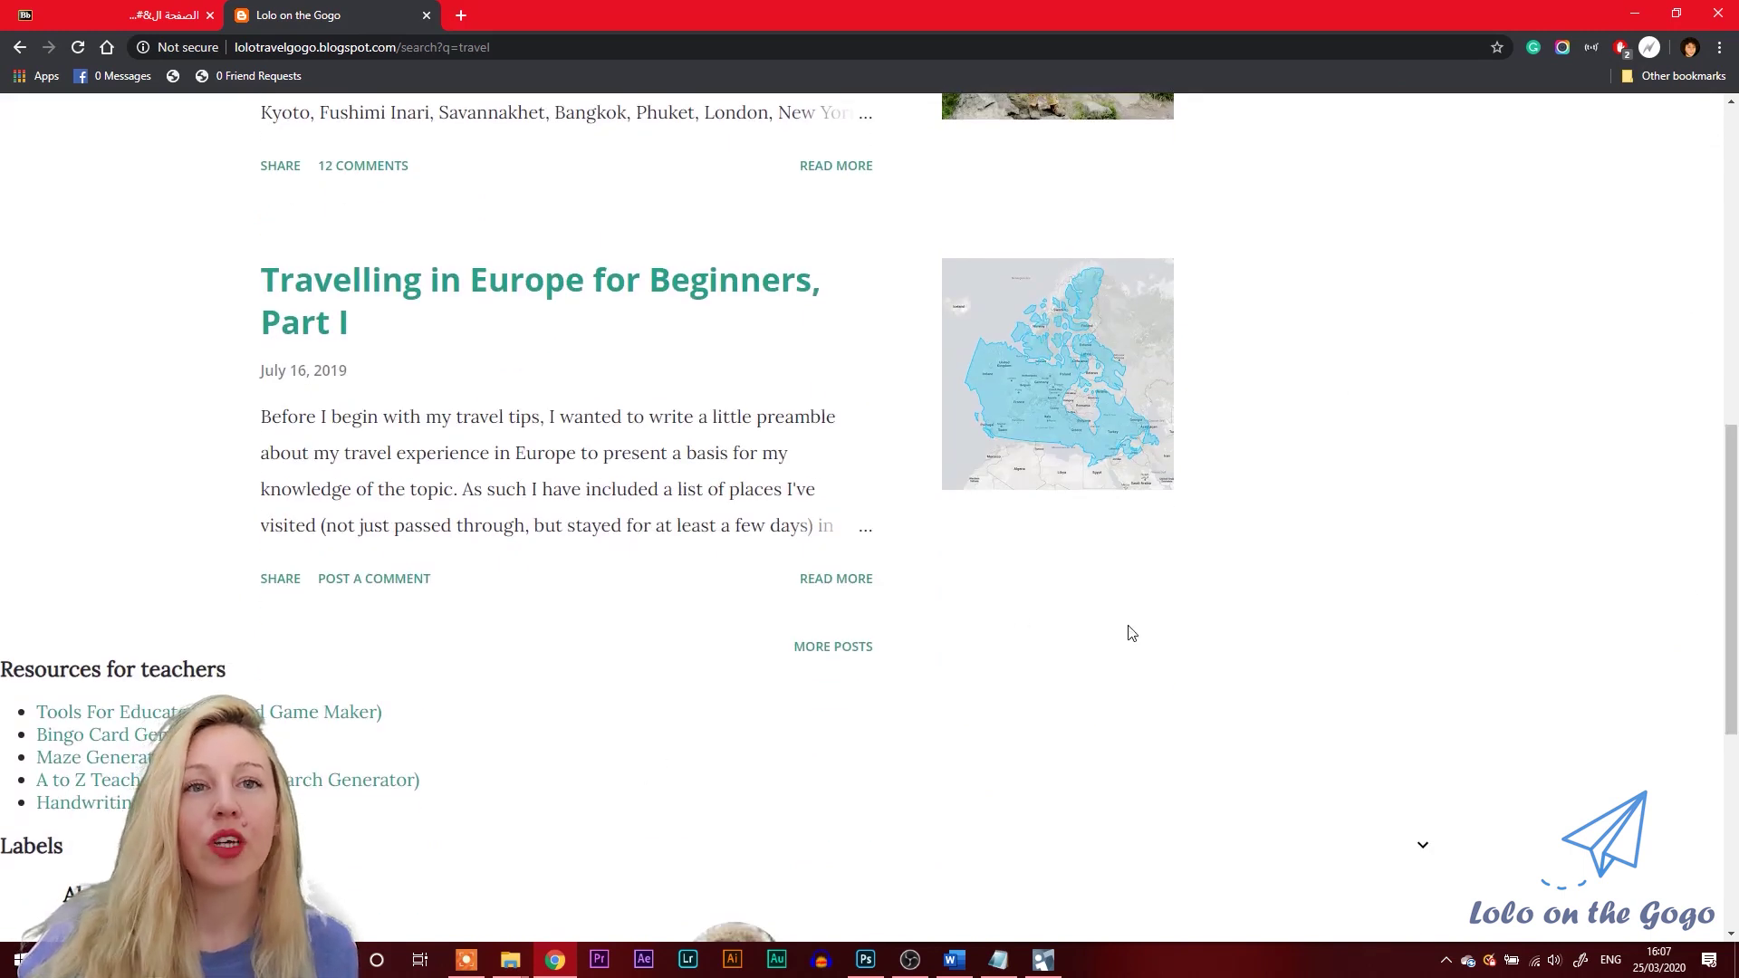
# - Open Travelling in Europe for Beginners, Part I and view its enlarged flags image
pyautogui.click(1079, 380)
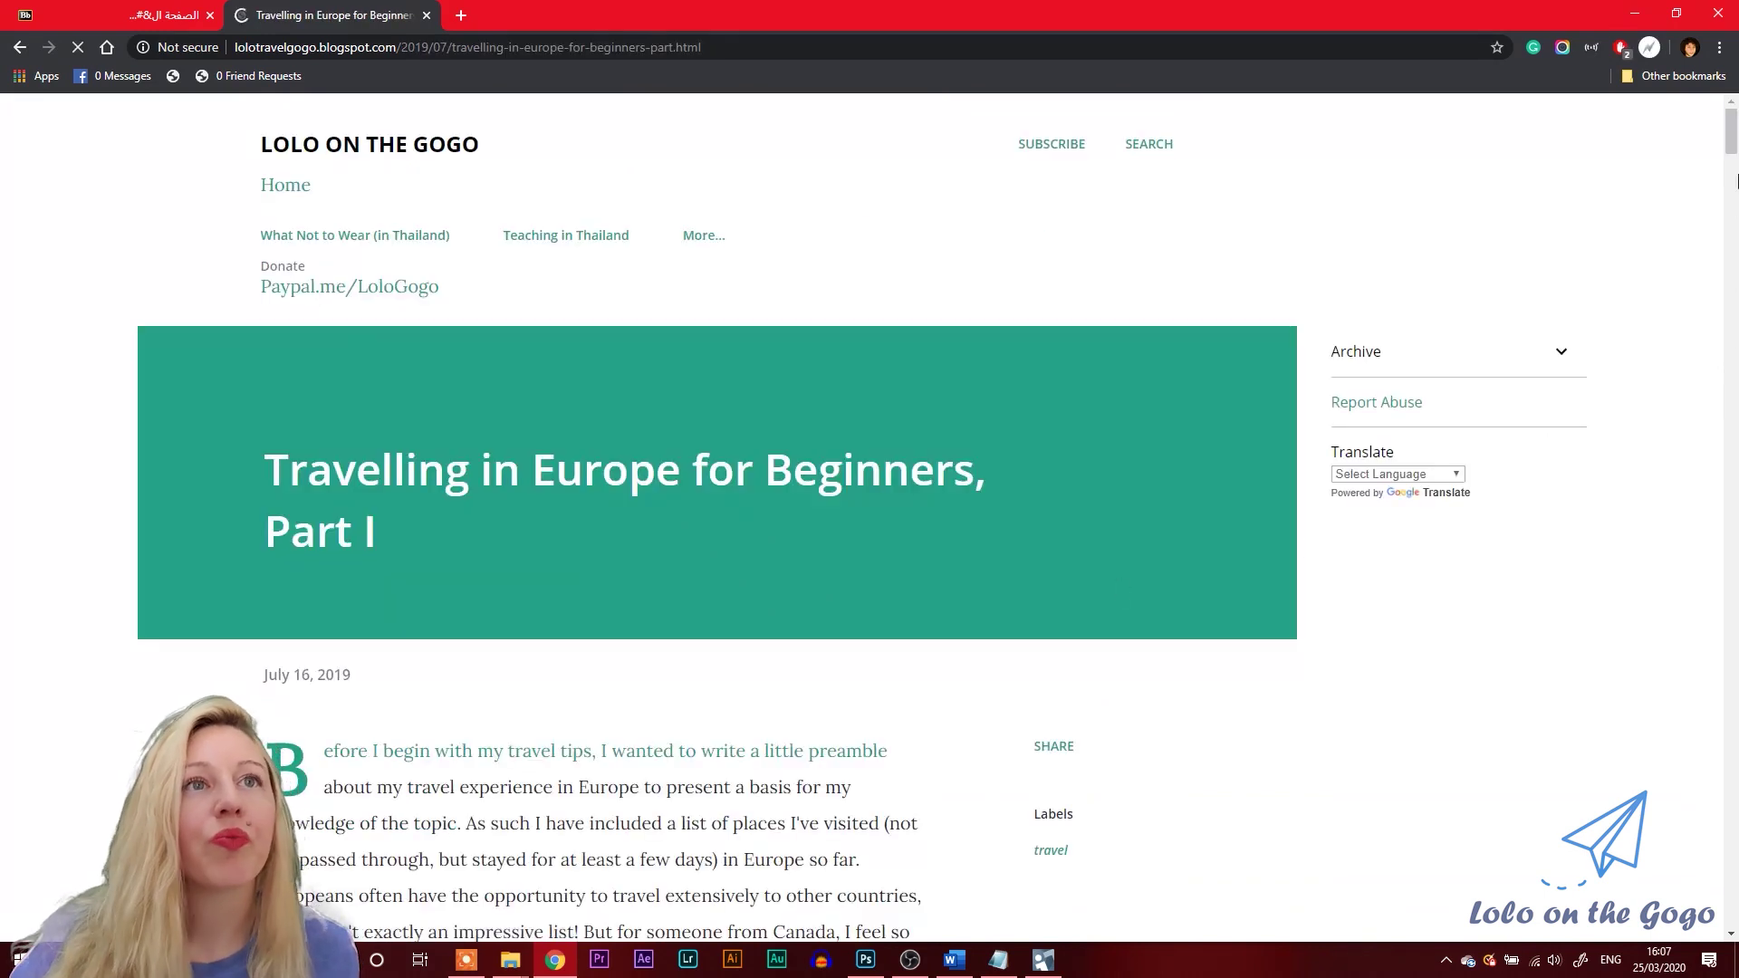
pyautogui.moveTo(1730, 124); pyautogui.dragTo(1730, 205)
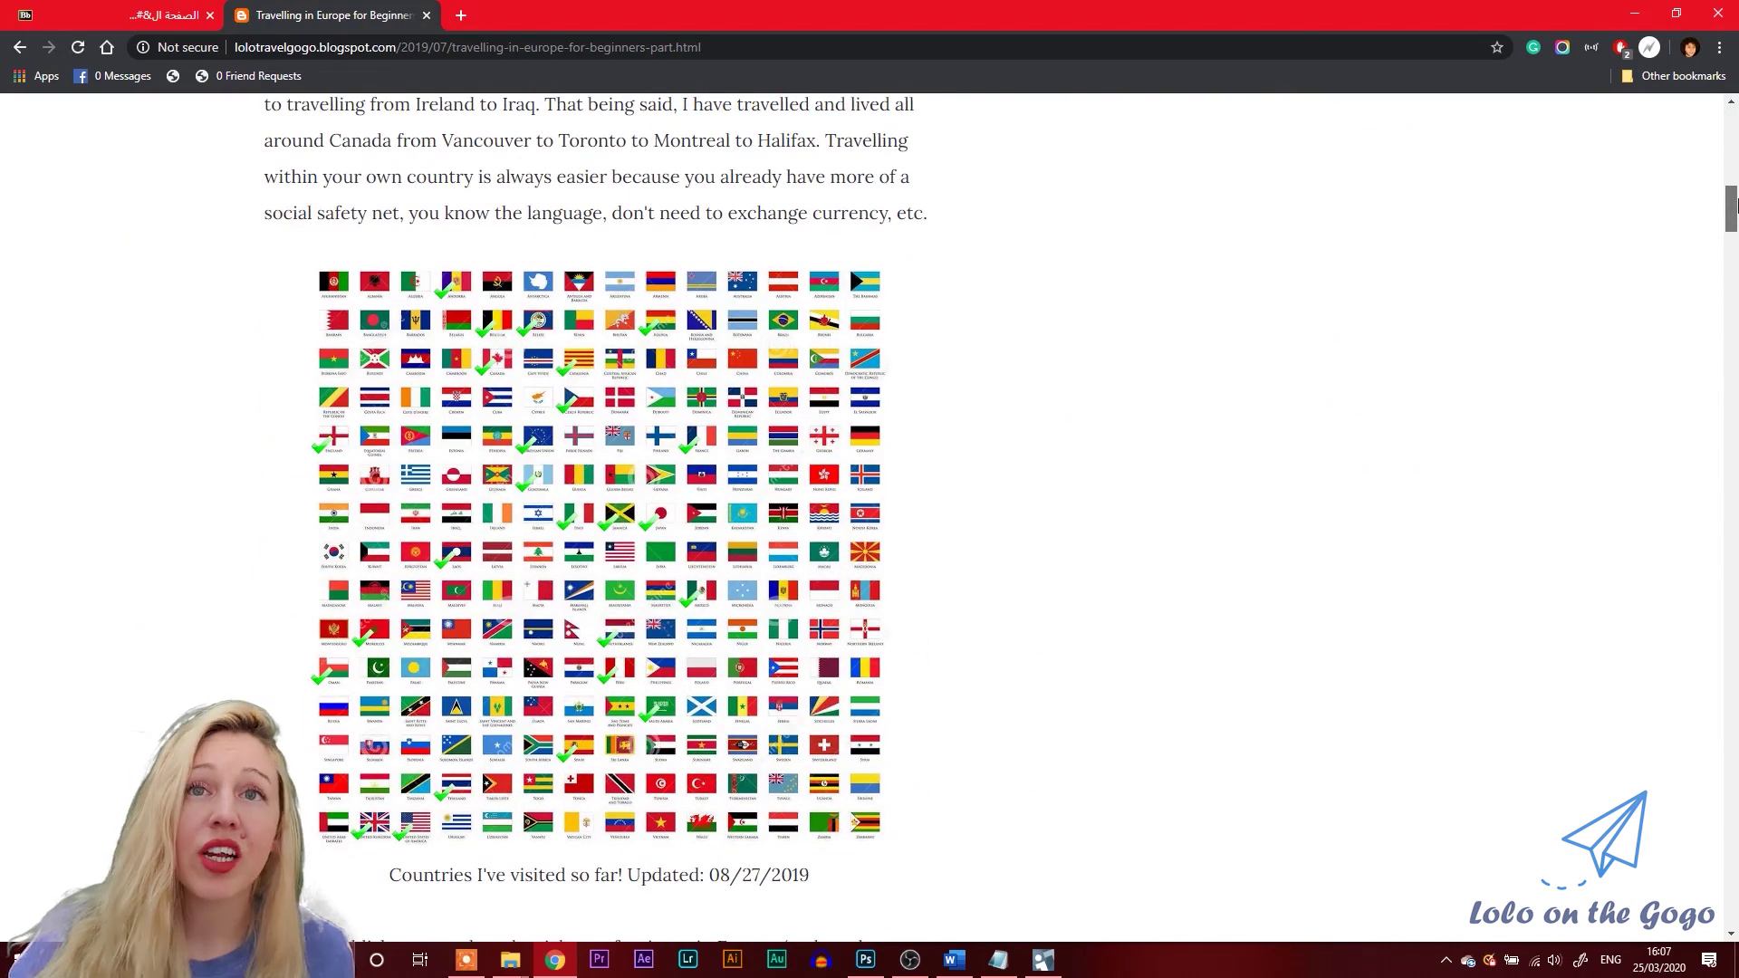
pyautogui.click(664, 545)
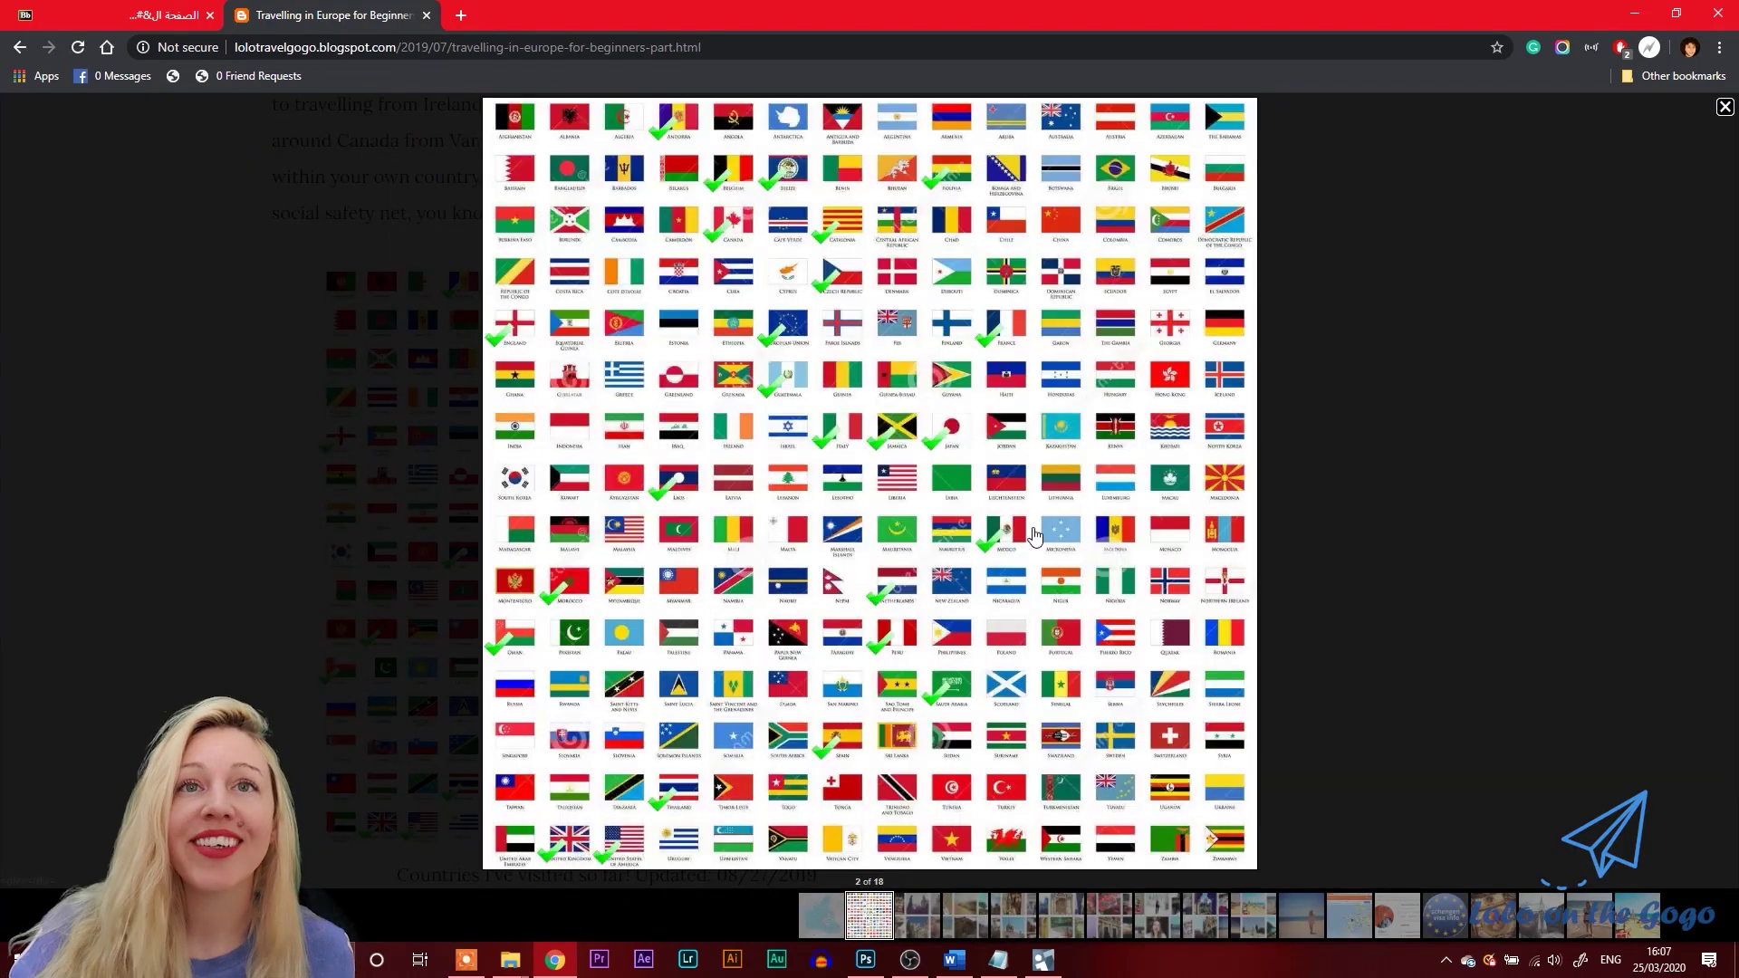
pyautogui.click(1445, 453)
pyautogui.moveTo(1731, 207); pyautogui.dragTo(1732, 106)
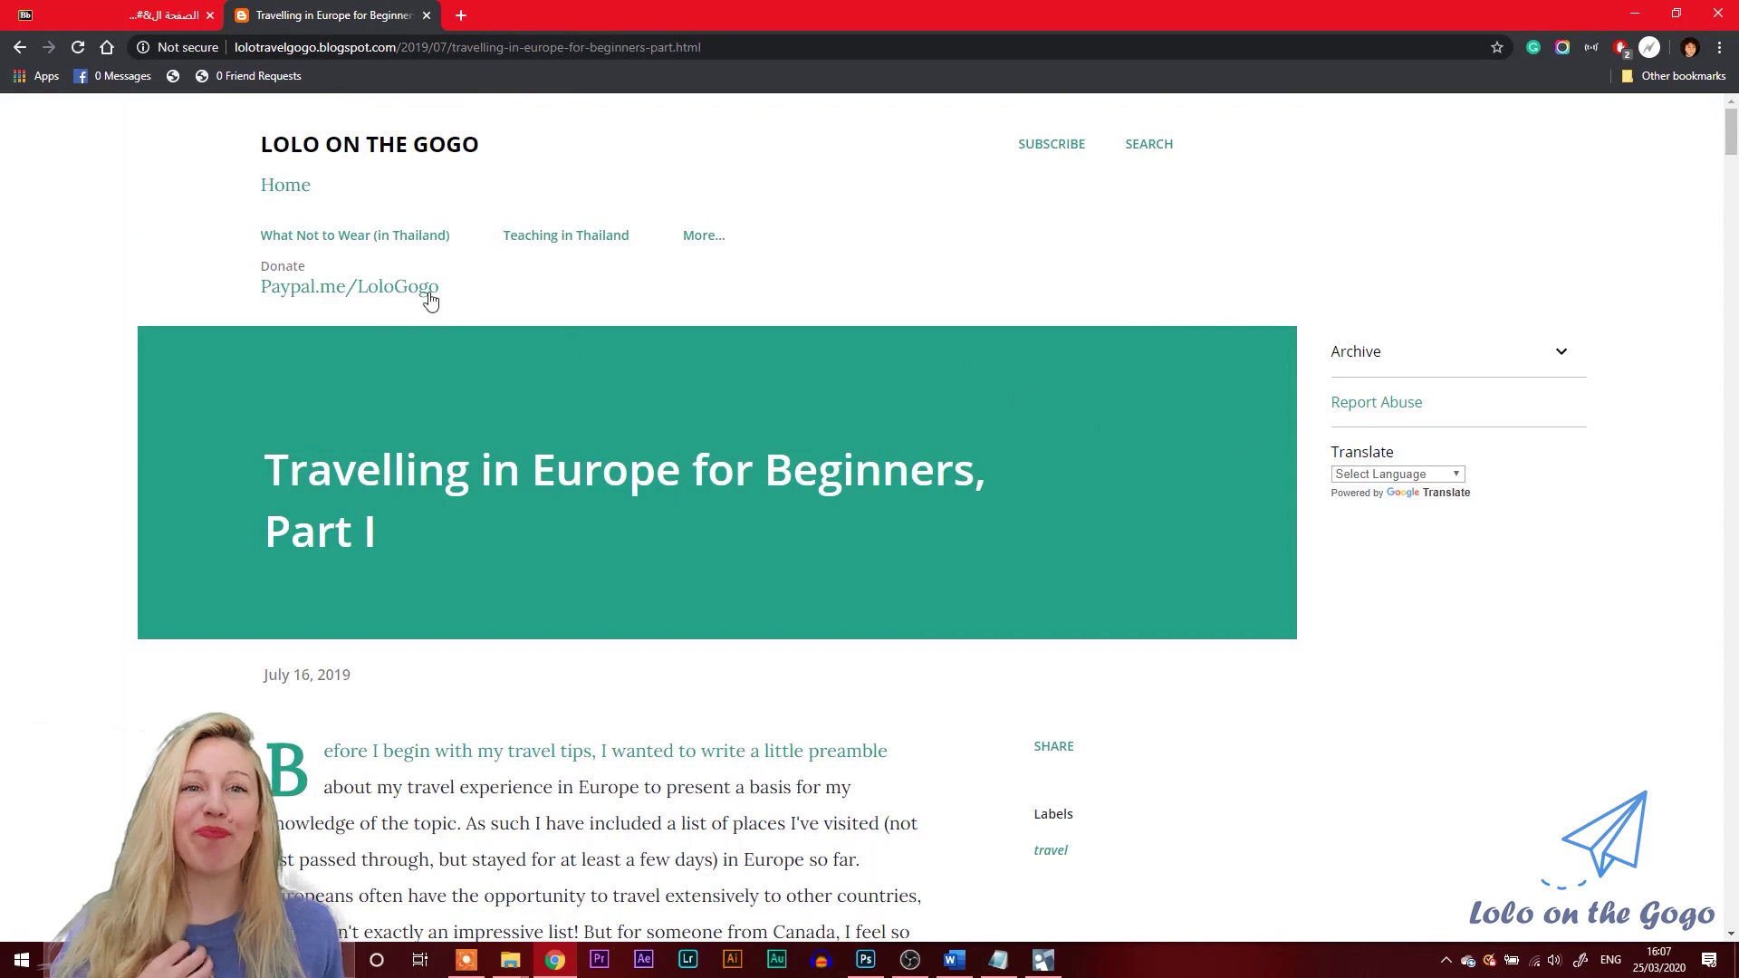